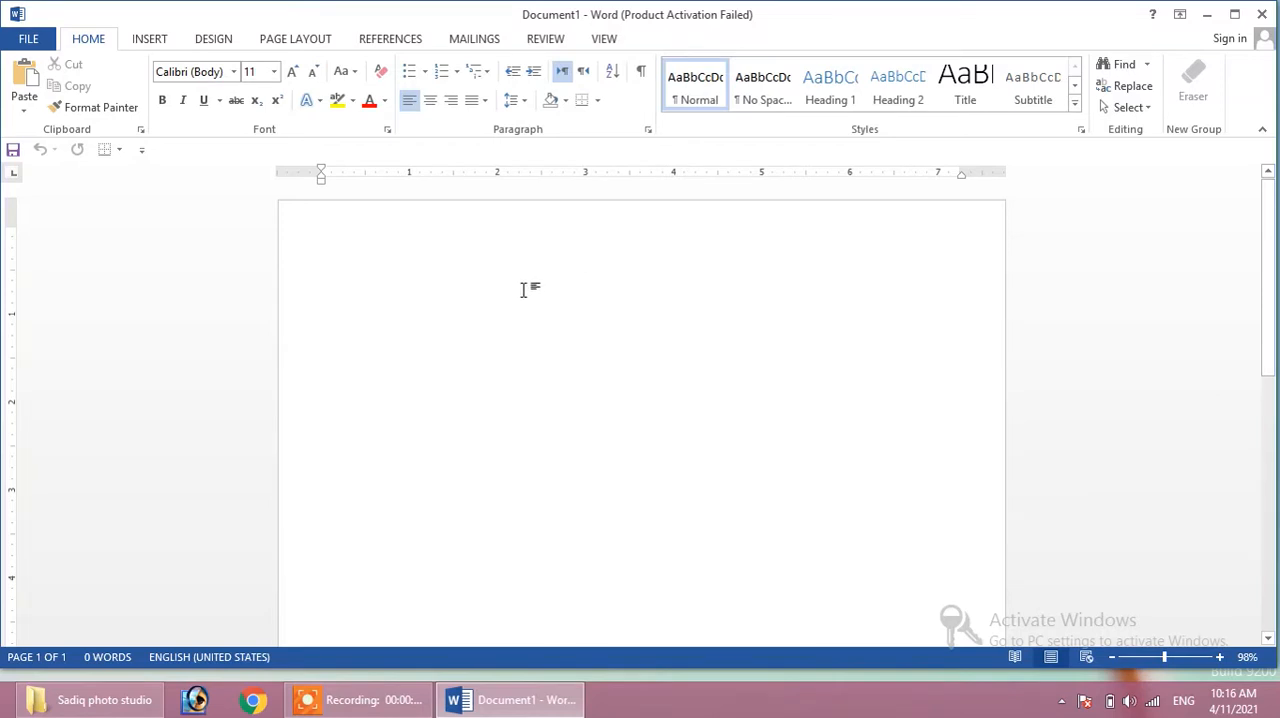
# - Insert a blank line at the start of the new document
pyautogui.press('Return')
pyautogui.press('Return')
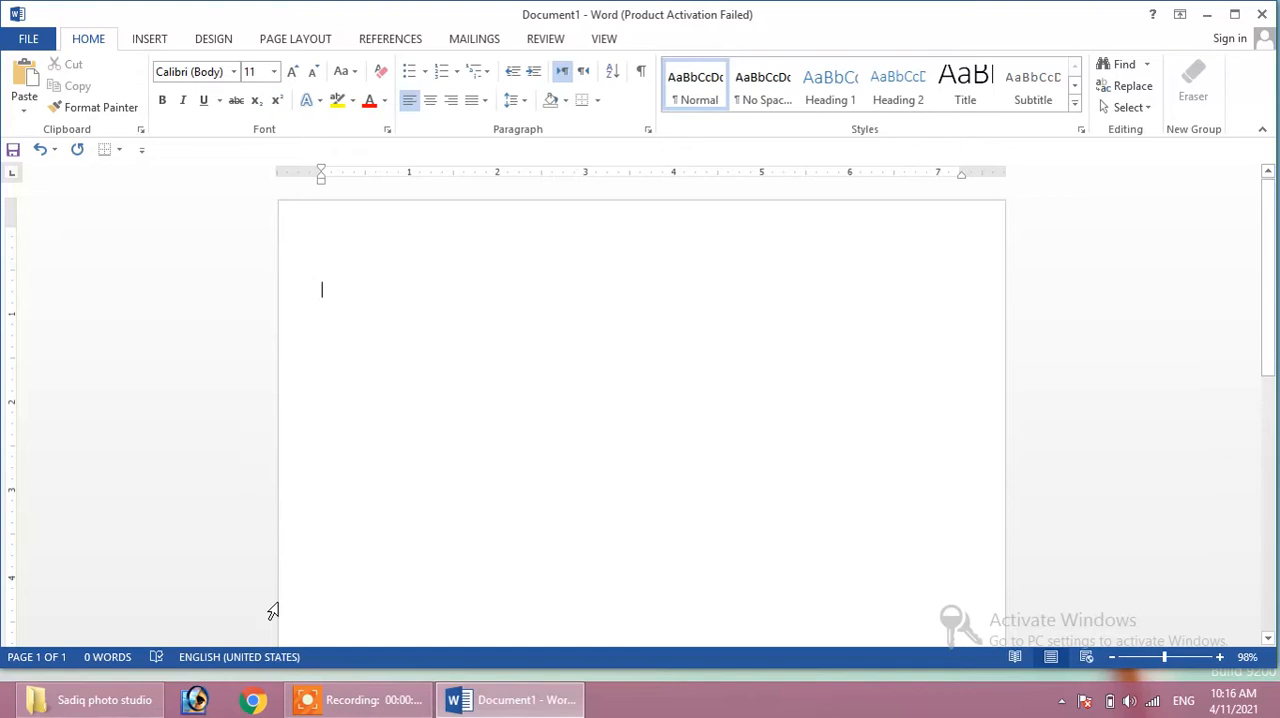
# - Look through Service Card Proforma.docx, Palai Employees Data.docx and stamp.docx from the photo studio folder for sample text
pyautogui.click(88, 700)
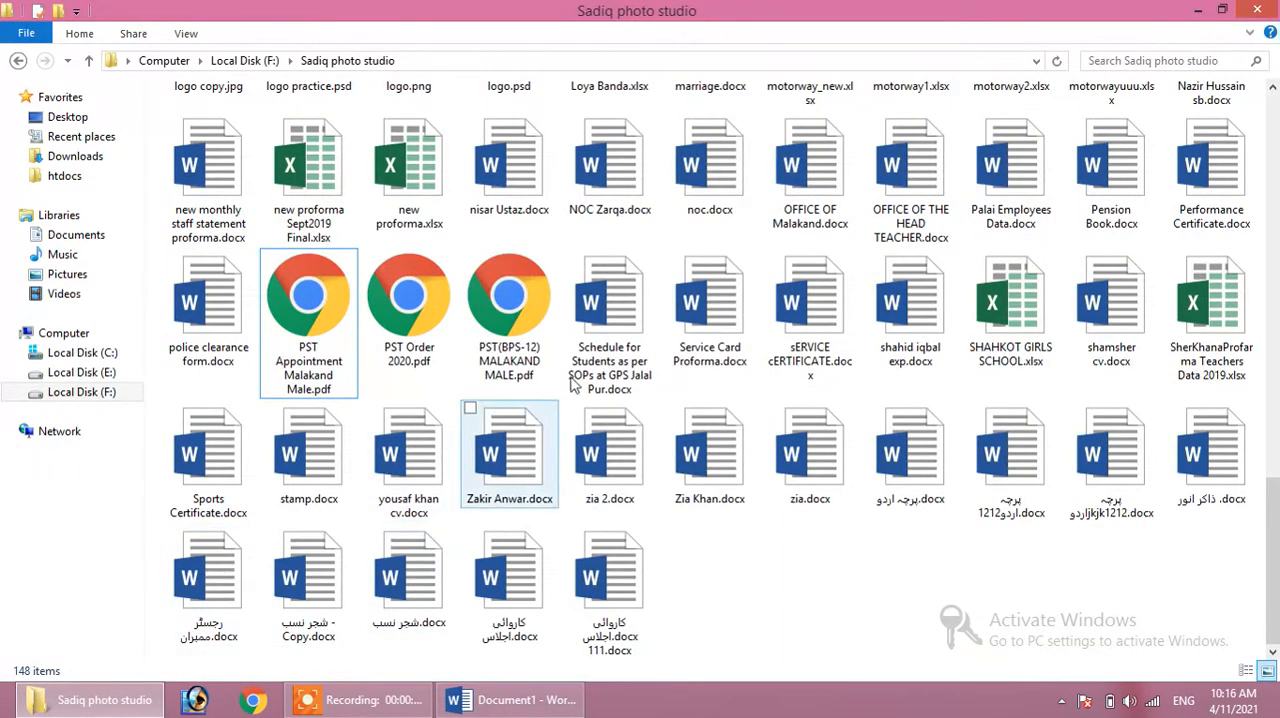
pyautogui.doubleClick(712, 312)
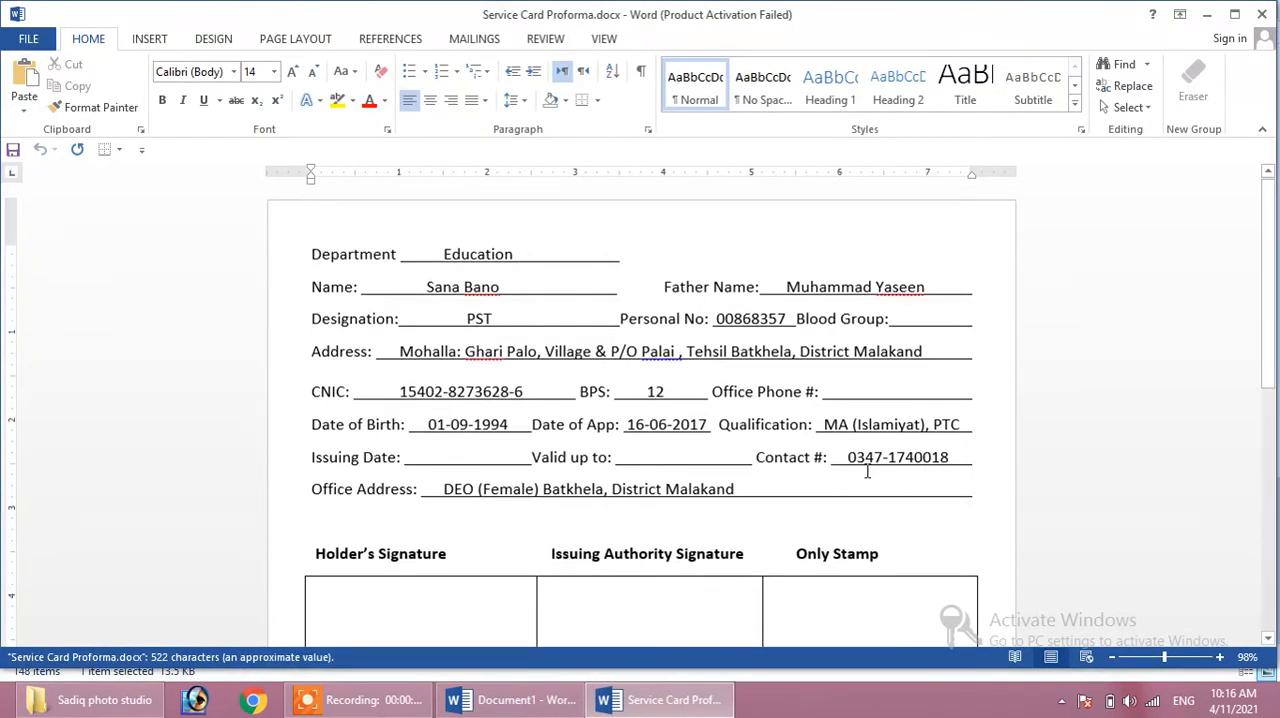
pyautogui.click(1262, 14)
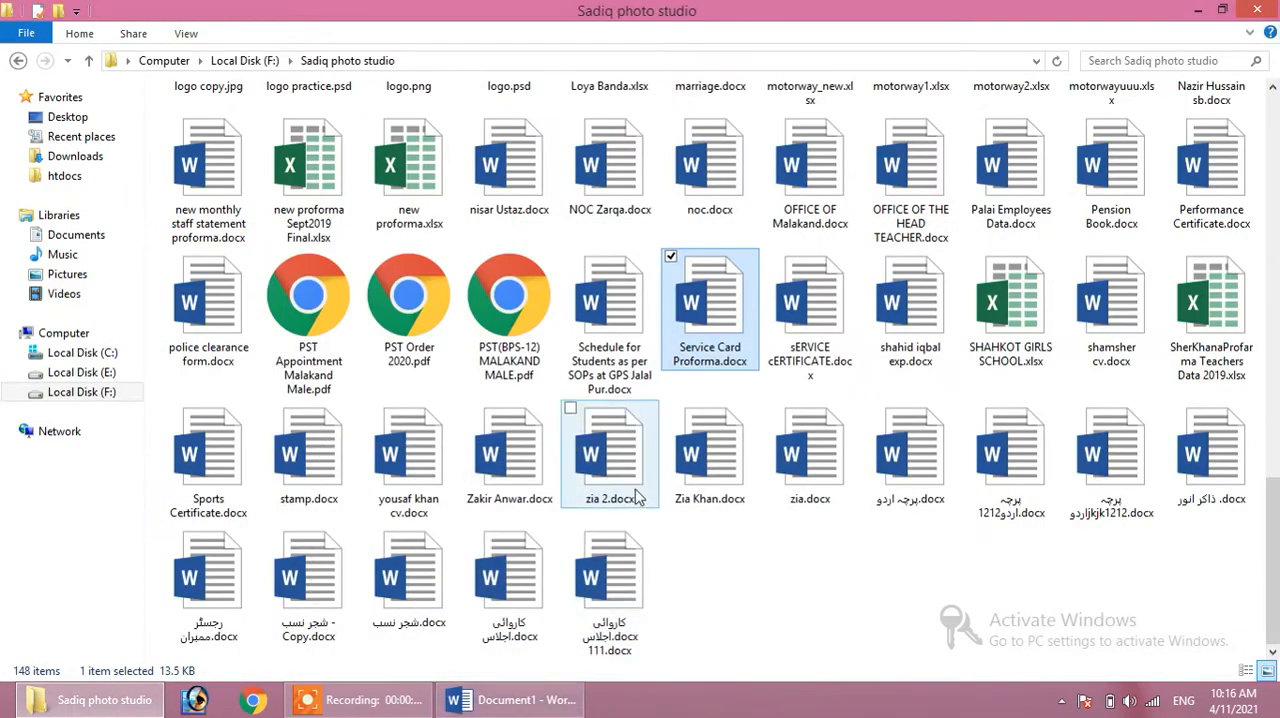
pyautogui.doubleClick(1018, 172)
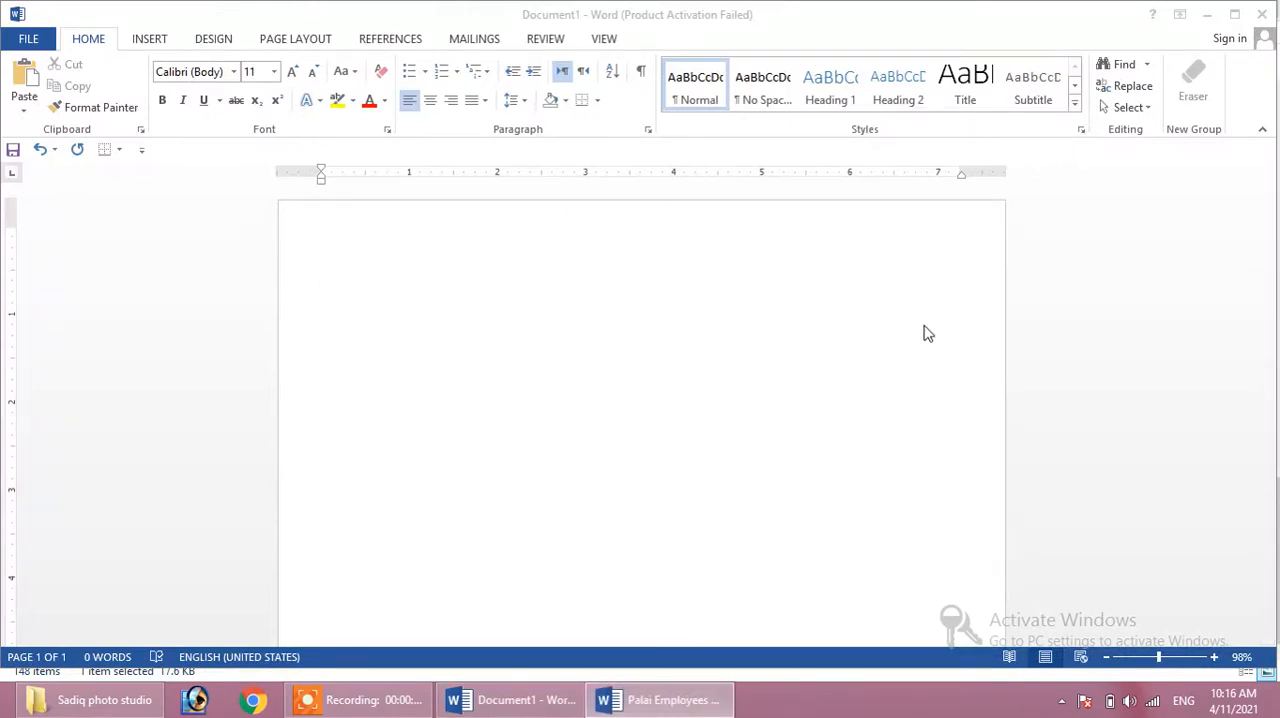
pyautogui.click(1264, 22)
pyautogui.click(543, 698)
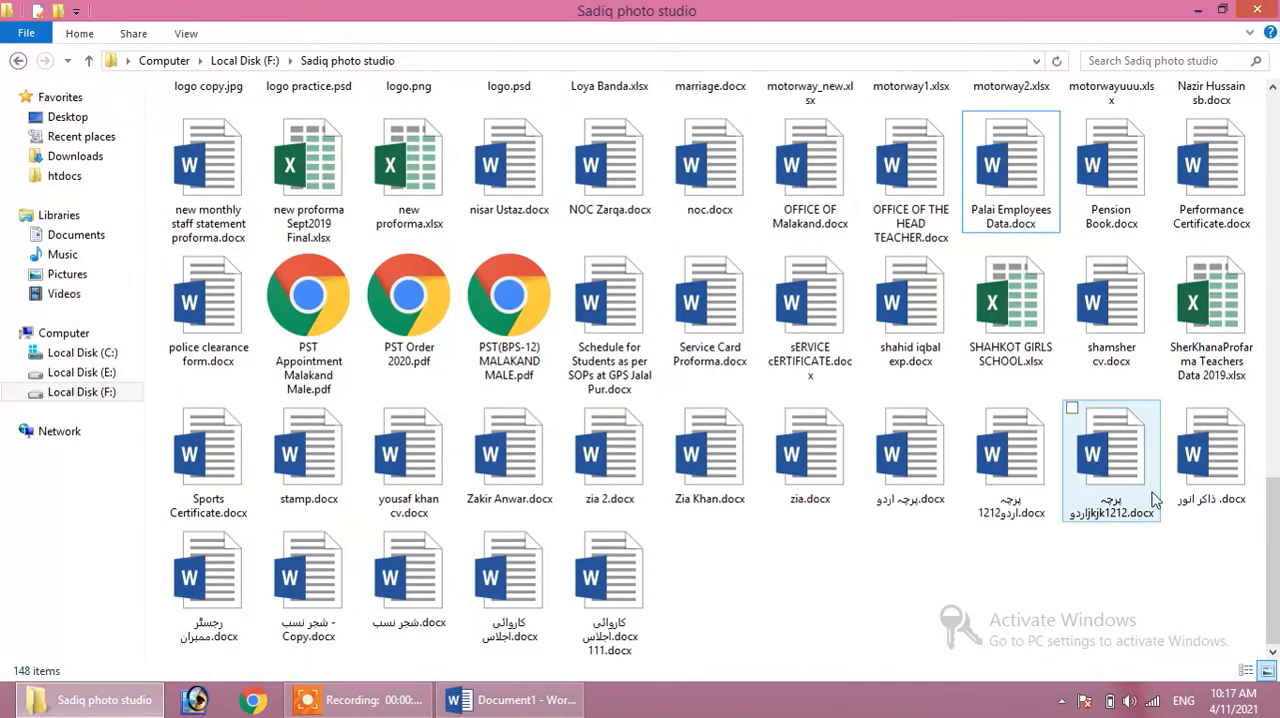
pyautogui.doubleClick(297, 456)
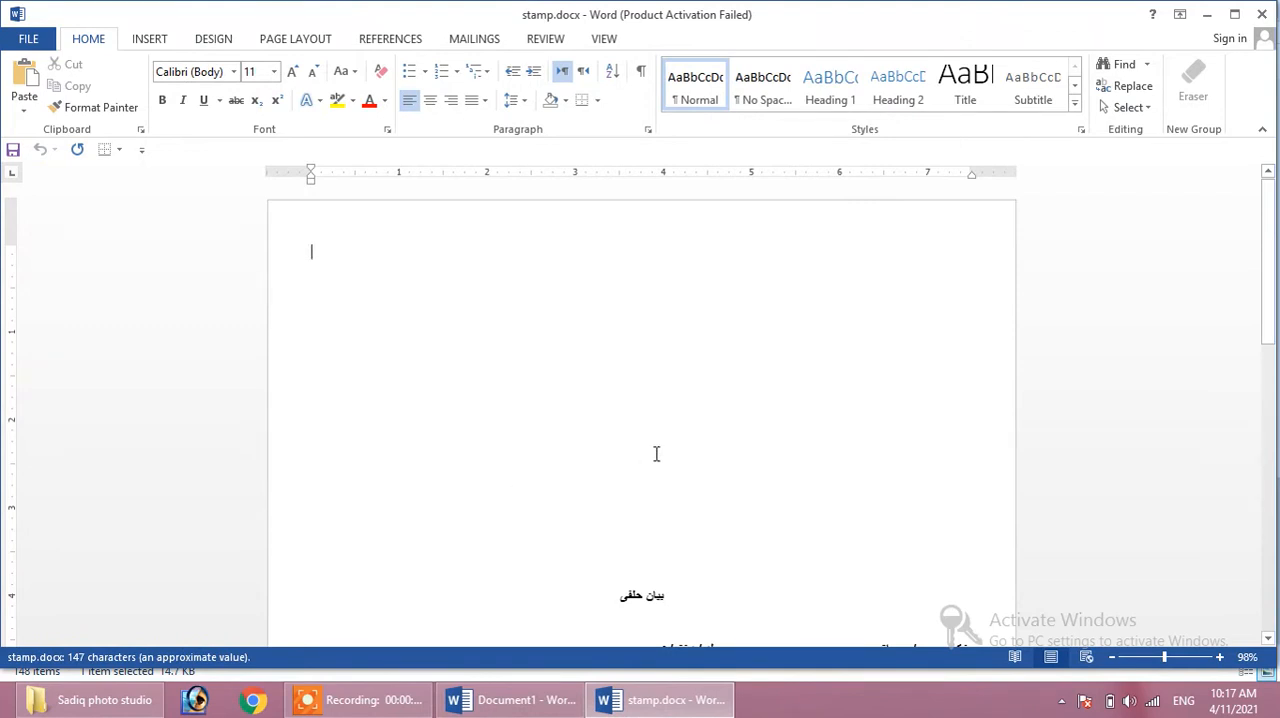
pyautogui.click(512, 700)
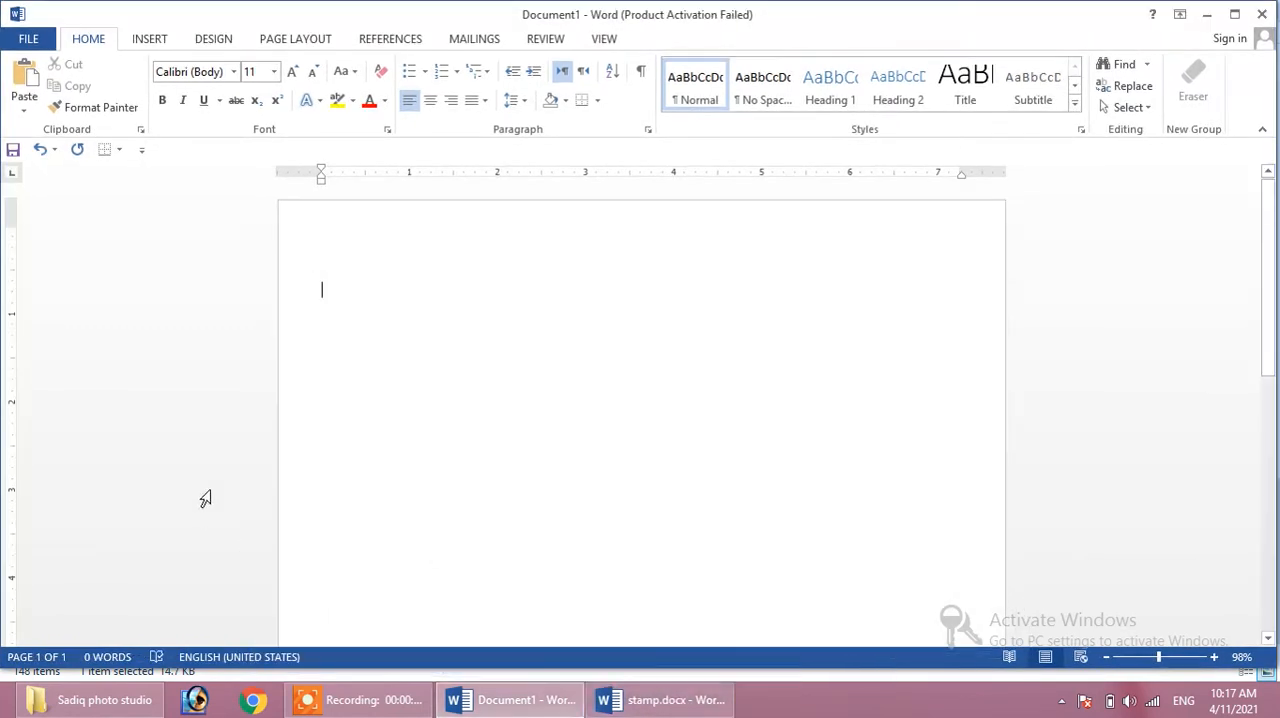
# - Open Sports Certificate.docx, copy its two-line certification paragraph and close the file
pyautogui.click(140, 707)
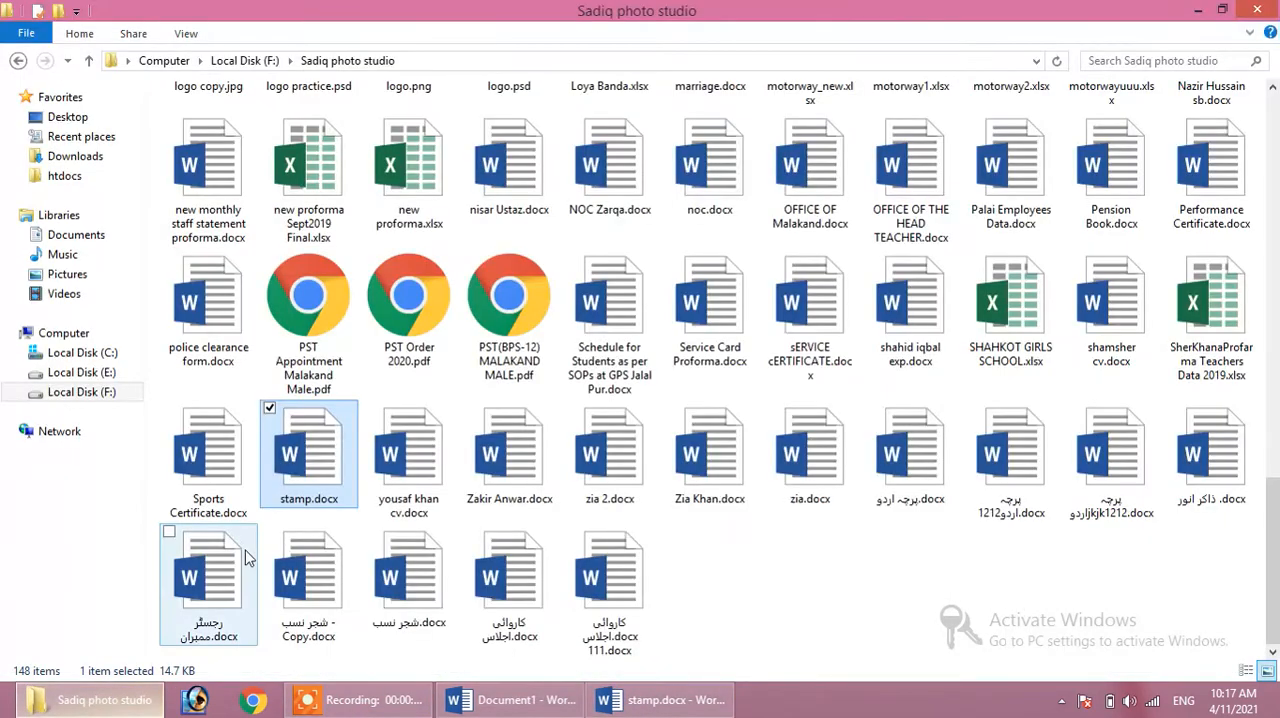
pyautogui.doubleClick(190, 462)
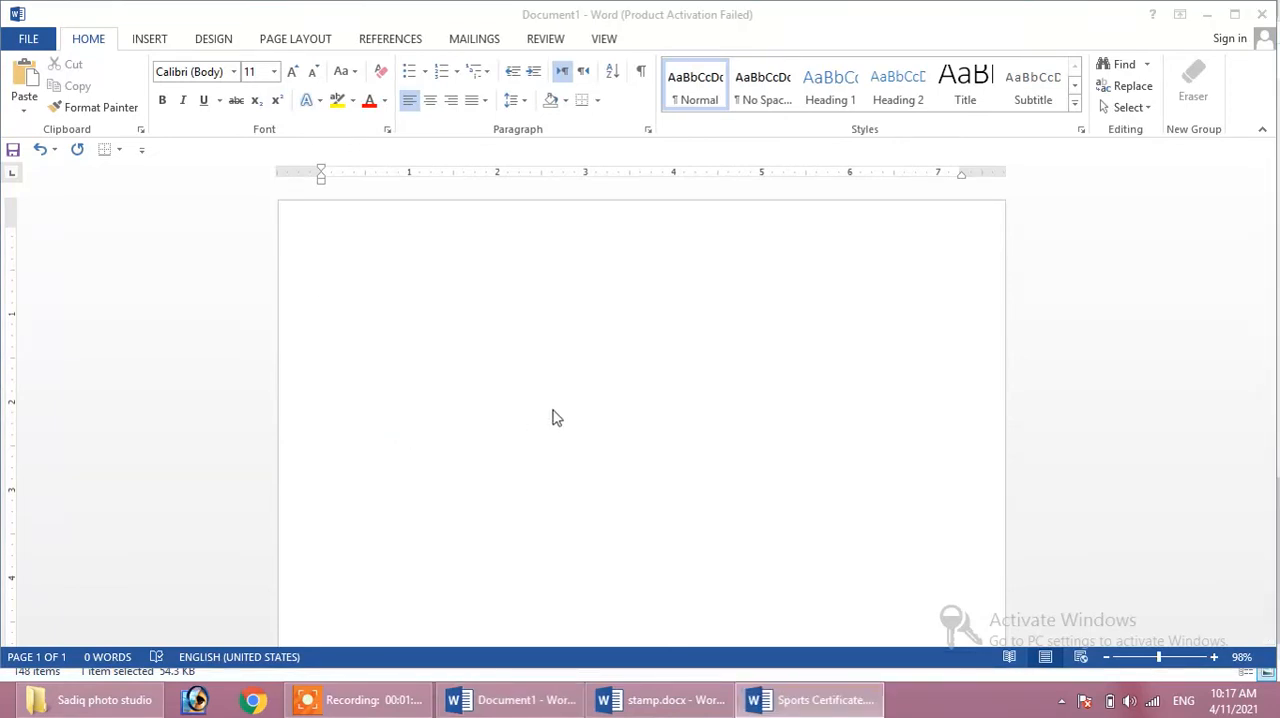
pyautogui.scroll(-3, 640, 480)
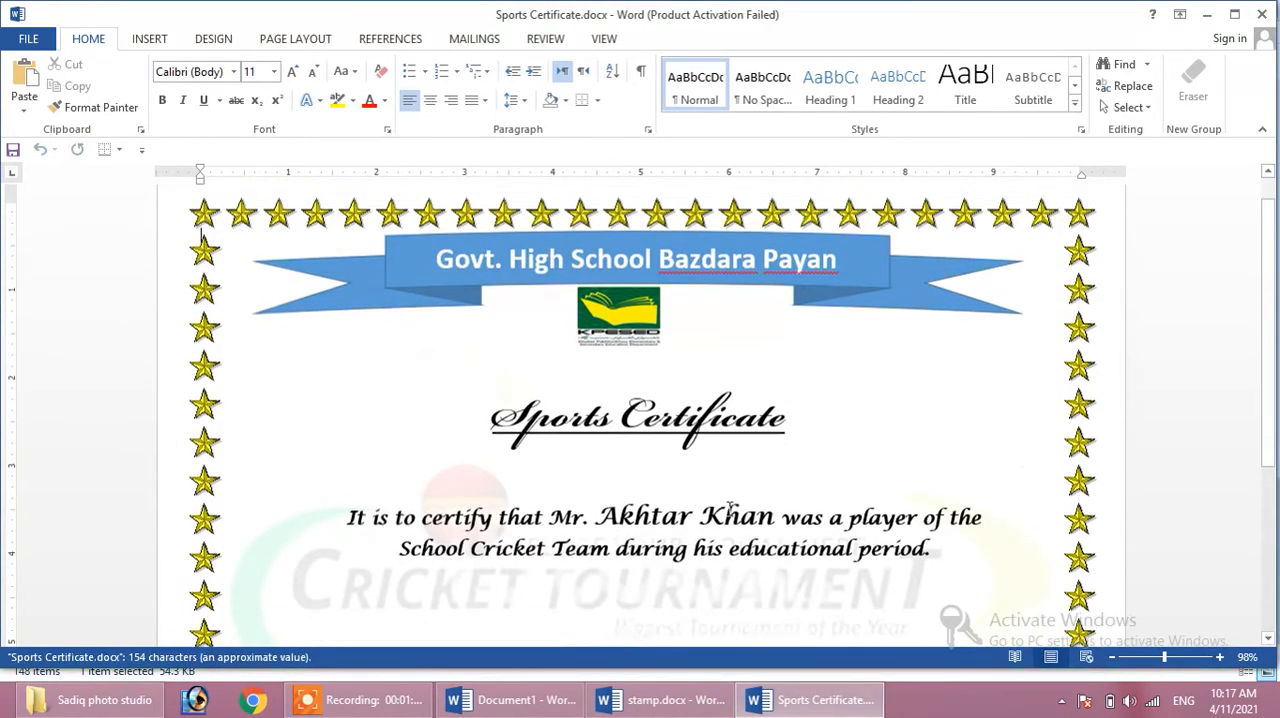
pyautogui.click(933, 416)
pyautogui.moveTo(568, 383); pyautogui.dragTo(340, 382)
pyautogui.hotkey('ctrl', 'c')
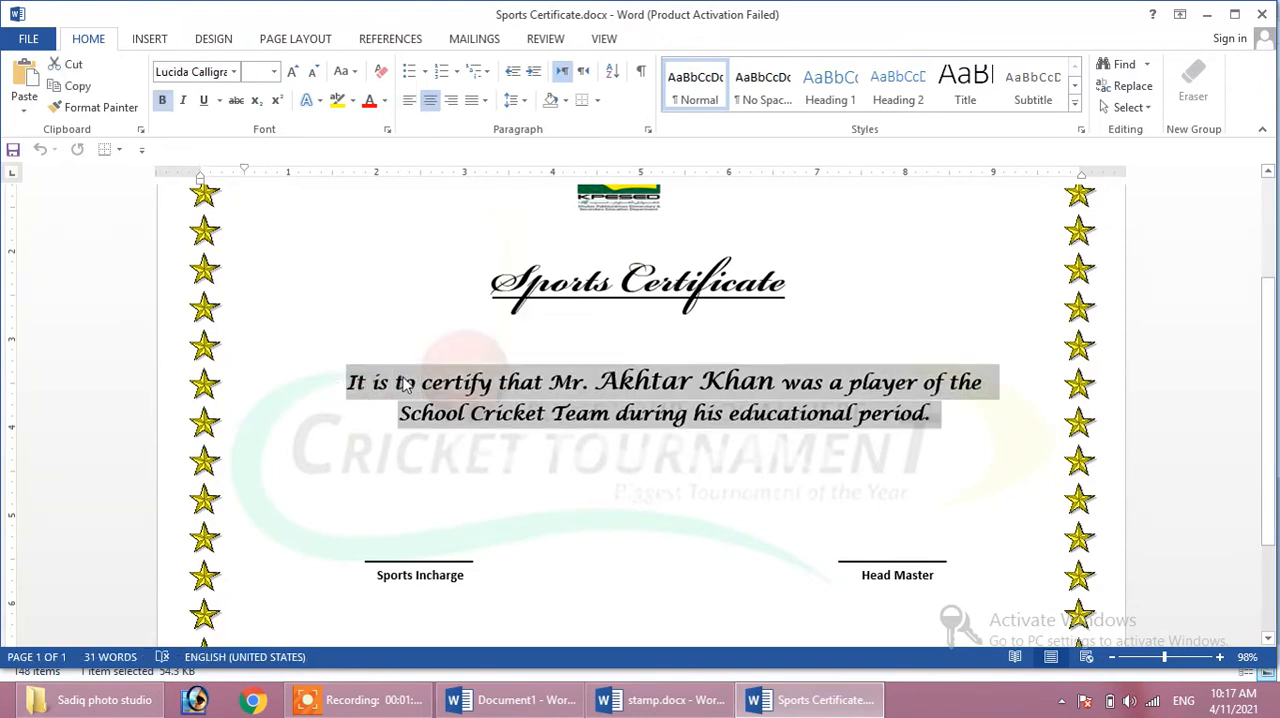
pyautogui.click(1262, 14)
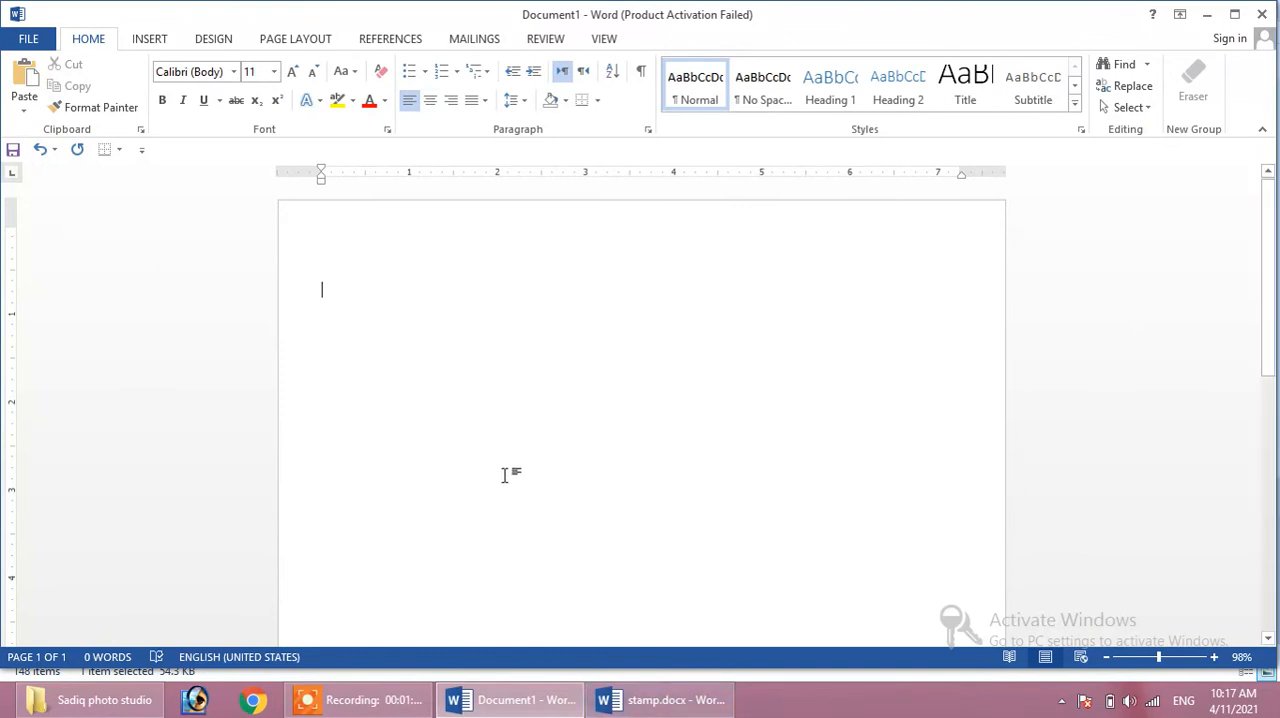
# - Paste the certification paragraph into Document1 and insert three blank lines above it
pyautogui.hotkey('ctrl', 'v')
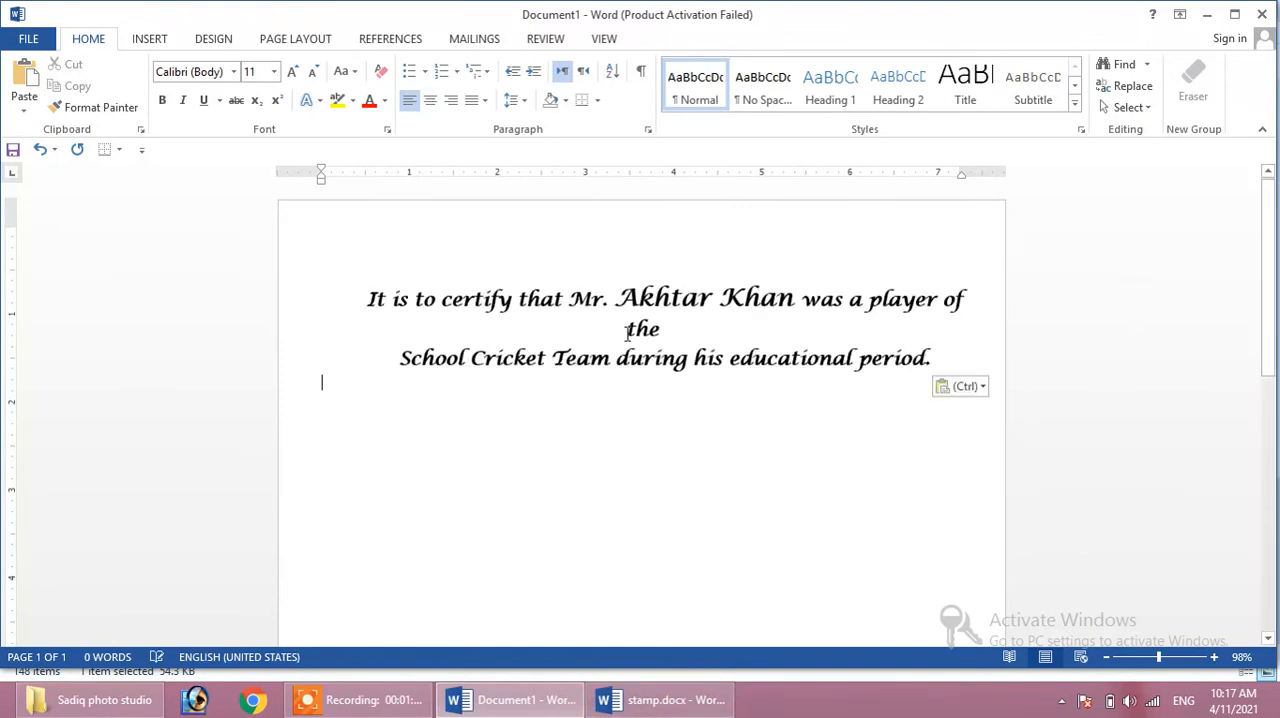
pyautogui.click(372, 300)
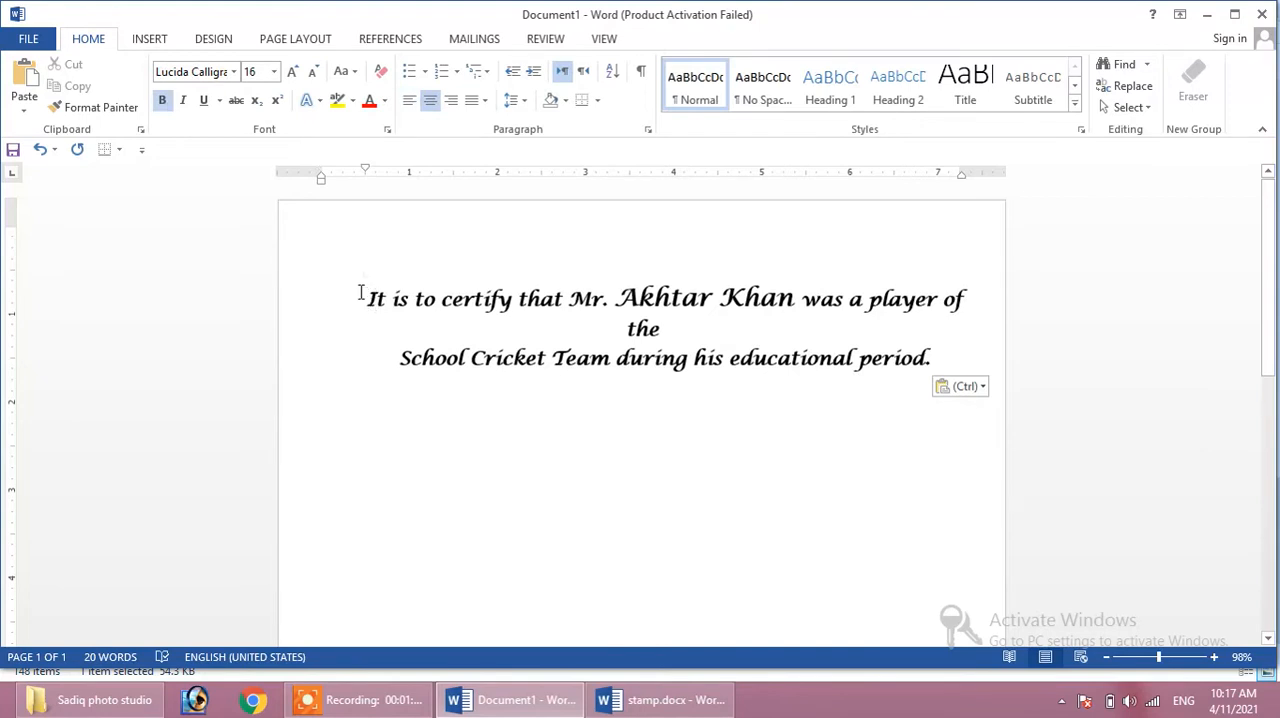
pyautogui.press('Return')
pyautogui.press('Return')
pyautogui.press('Return')
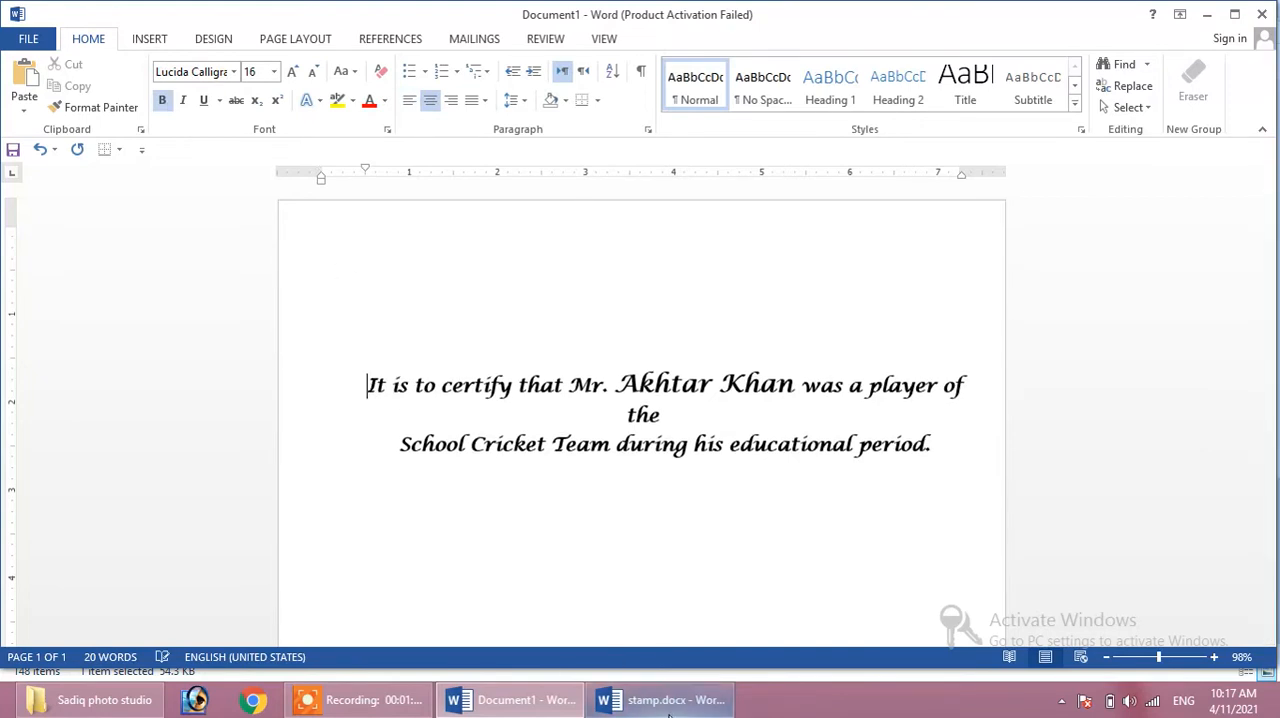
# - Close the stamp.docx document and return to Document1
pyautogui.click(660, 700)
pyautogui.rightClick(650, 700)
pyautogui.click(622, 649)
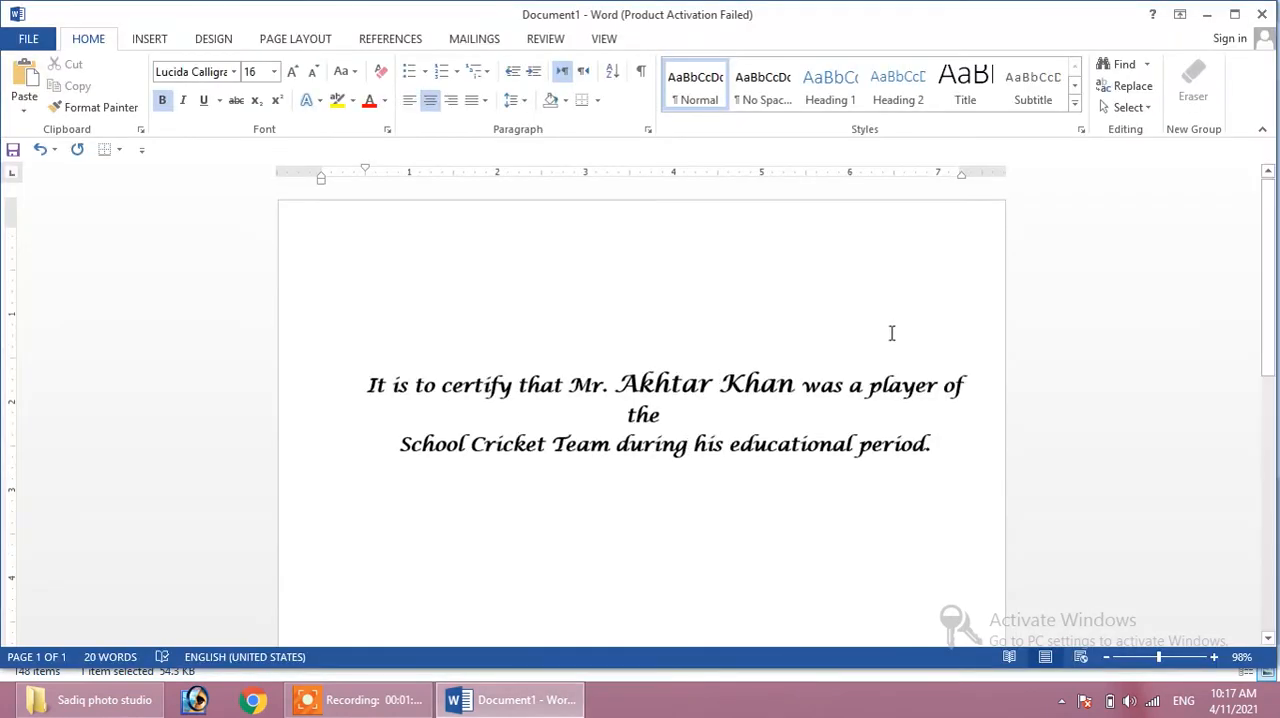
# - Dismiss the Office activation dialog and undo the pasted certification paragraph together with the blank lines added above it
pyautogui.moveTo(935, 456); pyautogui.dragTo(362, 381)
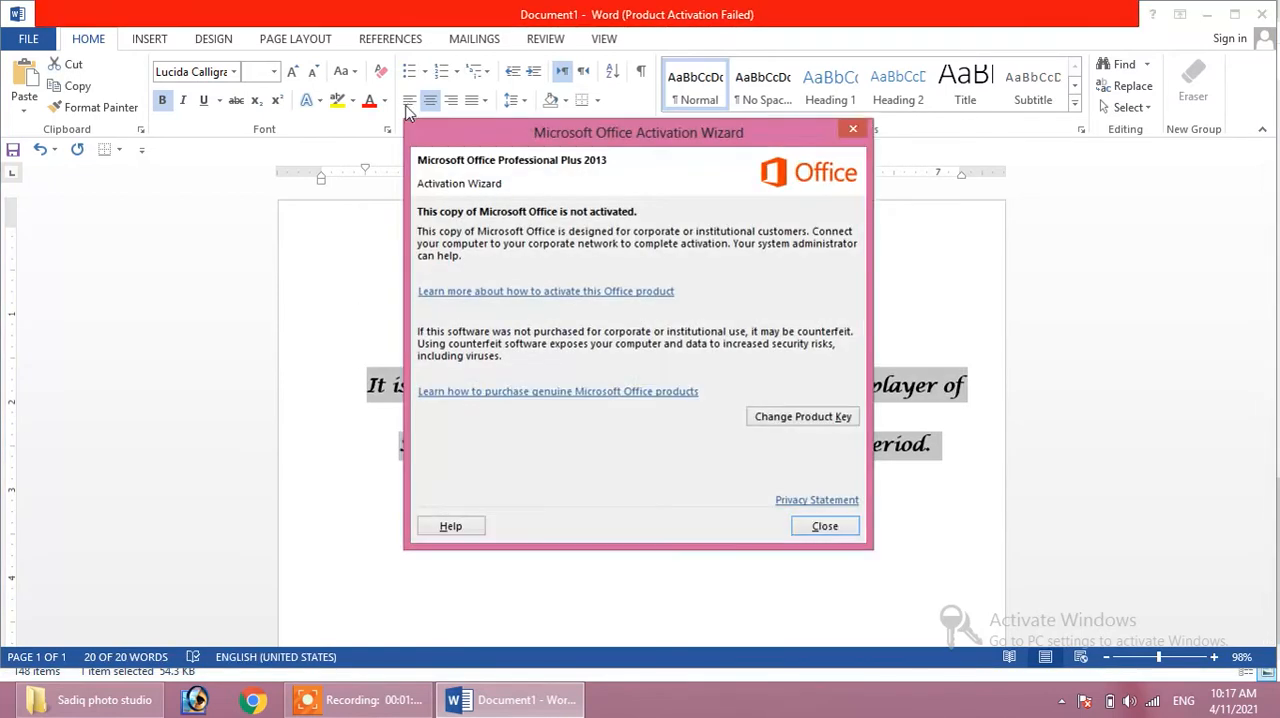
pyautogui.click(853, 129)
pyautogui.click(404, 344)
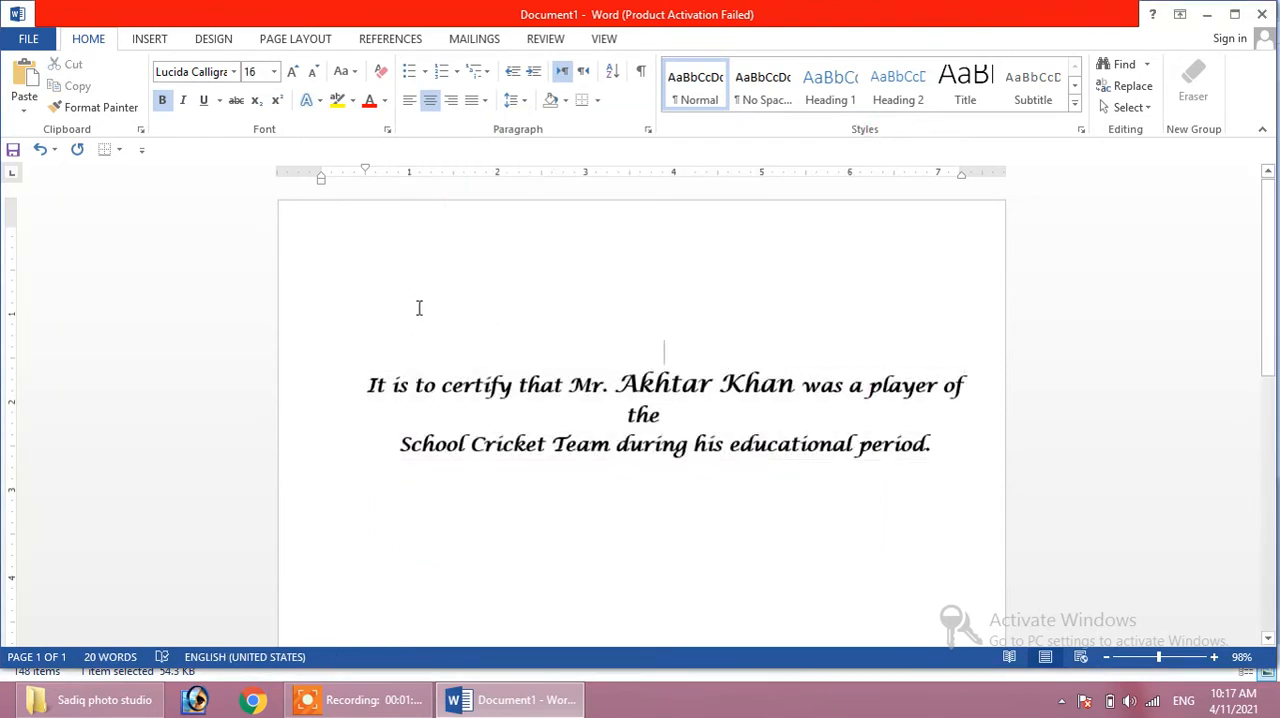
pyautogui.hotkey('ctrl', 'z')
pyautogui.hotkey('ctrl', 'z')
pyautogui.hotkey('ctrl', 'z')
pyautogui.hotkey('ctrl', 'z')
pyautogui.hotkey('ctrl', 'z')
# - Write the sentence "This is My First Page for Video Lecture." on the second line of the document
pyautogui.write('THIs')
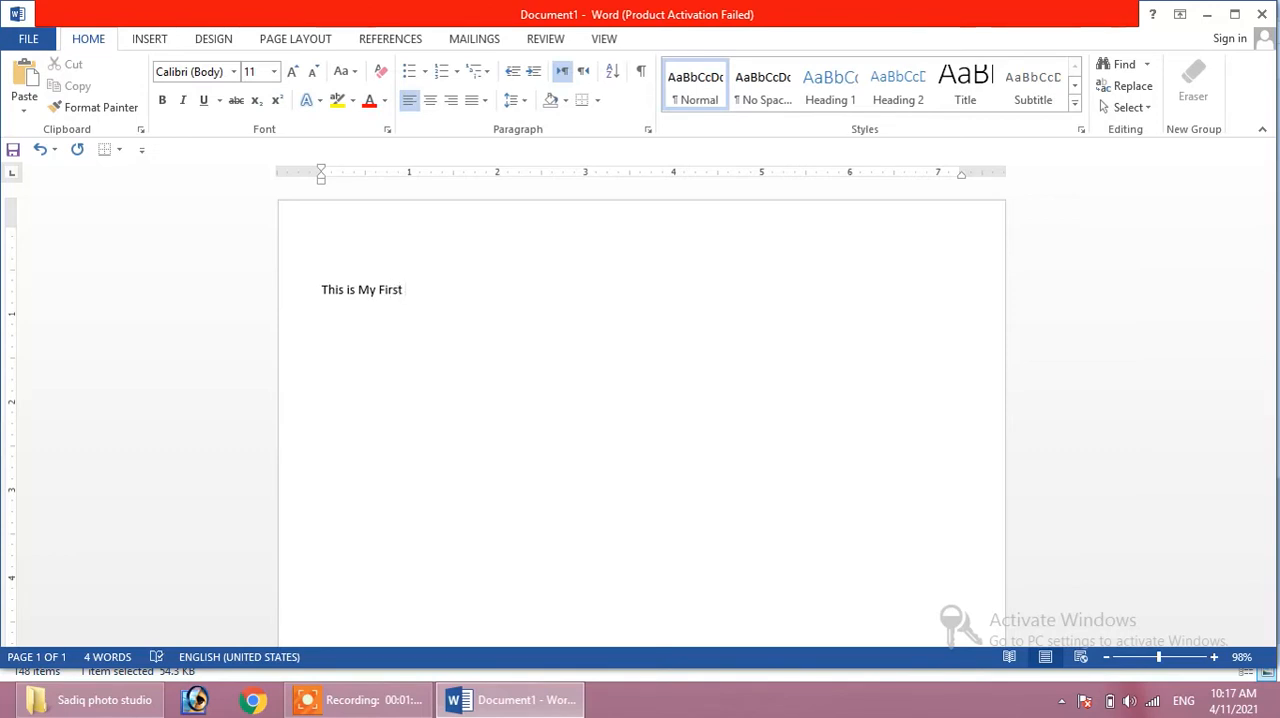
pyautogui.write('for Video')
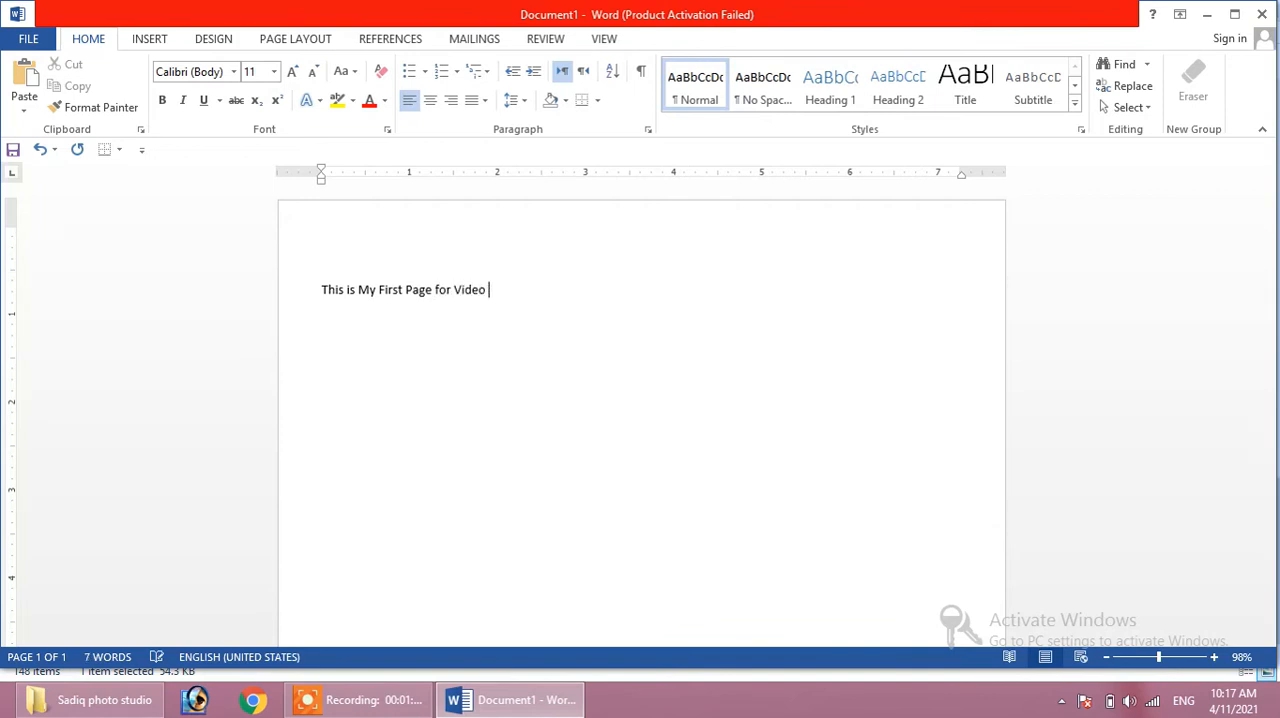
pyautogui.write(' Lecte=ure/')
pyautogui.press('BackSpace')
pyautogui.write('.')
# - Copy the sentence and paste it once beside the original and on five new lines below
pyautogui.moveTo(545, 288); pyautogui.dragTo(320, 289)
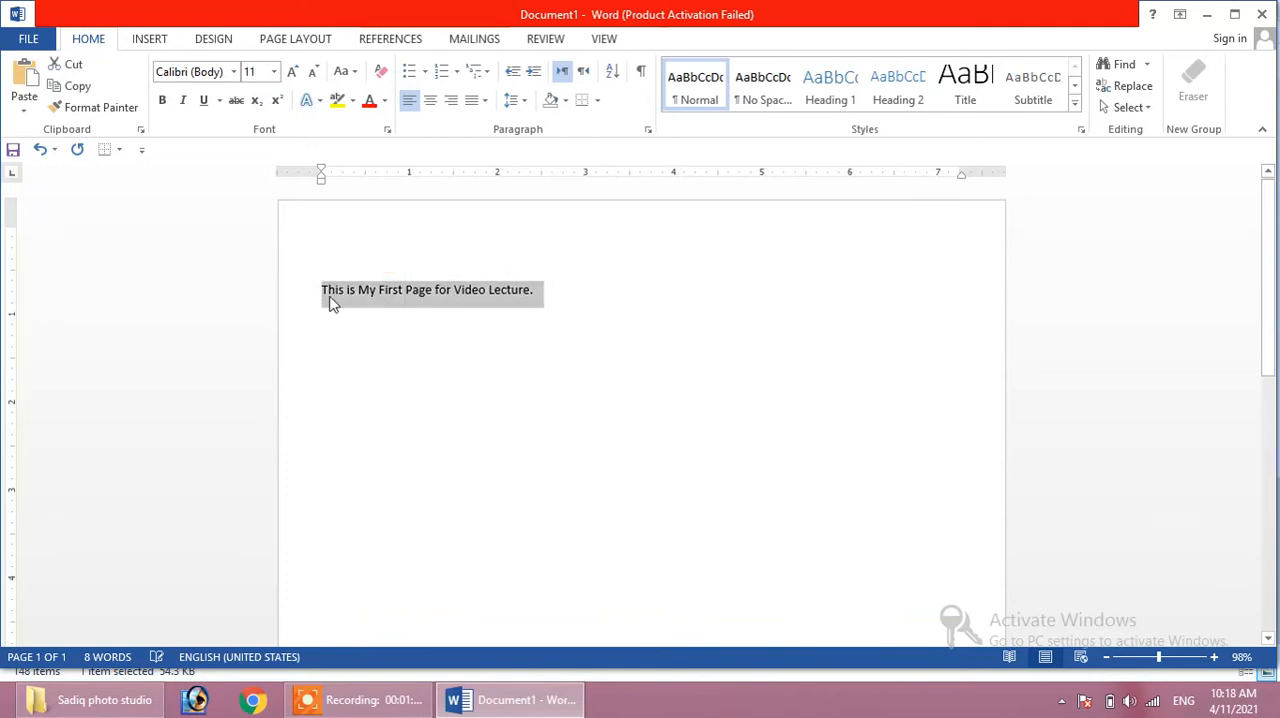
pyautogui.hotkey('ctrl', 'c')
pyautogui.press('End')
pyautogui.hotkey('ctrl', 'v')
pyautogui.press('Return')
pyautogui.hotkey('ctrl', 'v')
pyautogui.press('Return')
pyautogui.hotkey('ctrl', 'v')
pyautogui.press('Return')
pyautogui.hotkey('ctrl', 'v')
pyautogui.press('Return')
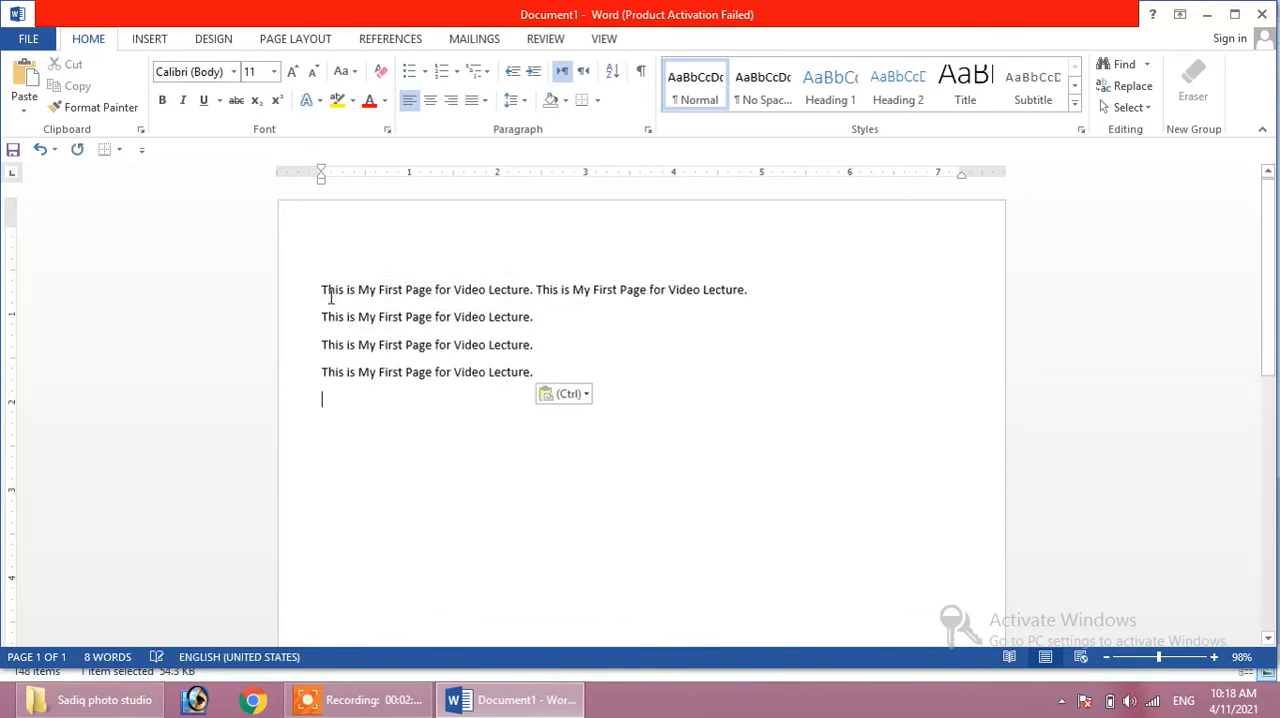
pyautogui.hotkey('ctrl', 'v')
pyautogui.press('Return')
pyautogui.hotkey('ctrl', 'v')
pyautogui.press('Return')
pyautogui.press('ctrl')
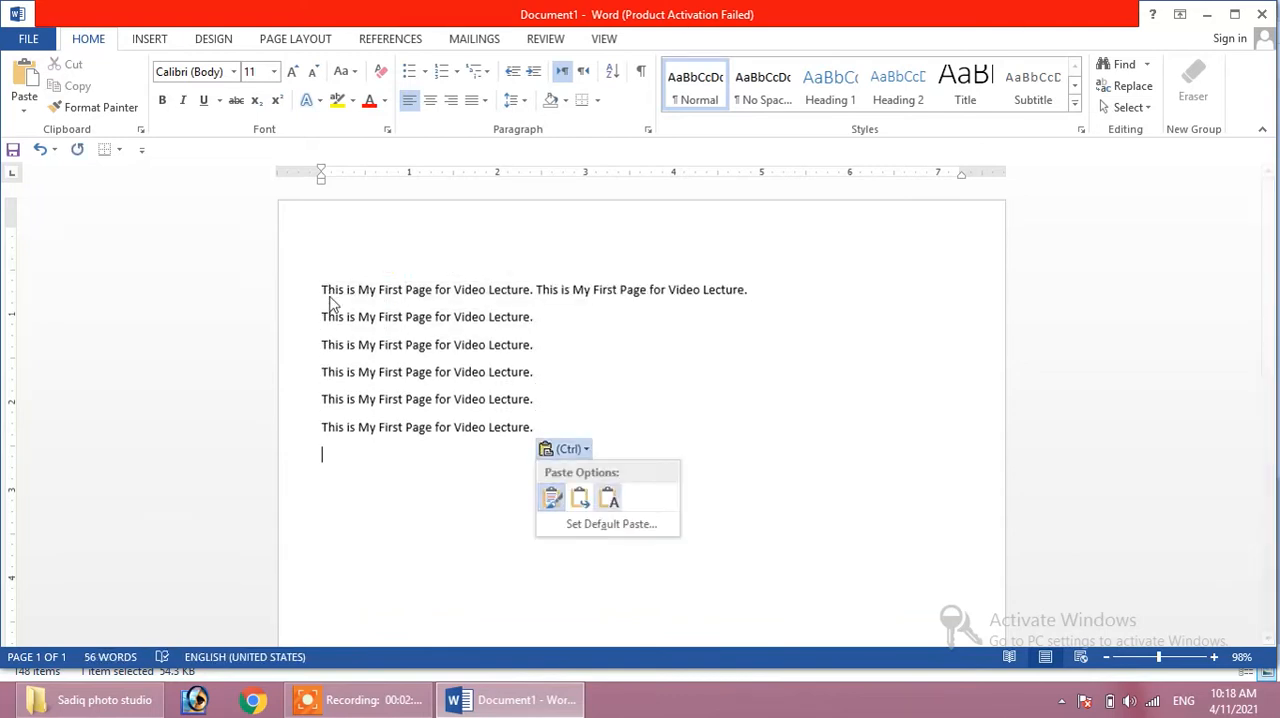
# - Paste a second copy of the sentence at the end of the second and third text lines
pyautogui.click(555, 318)
pyautogui.hotkey('ctrl', 'v')
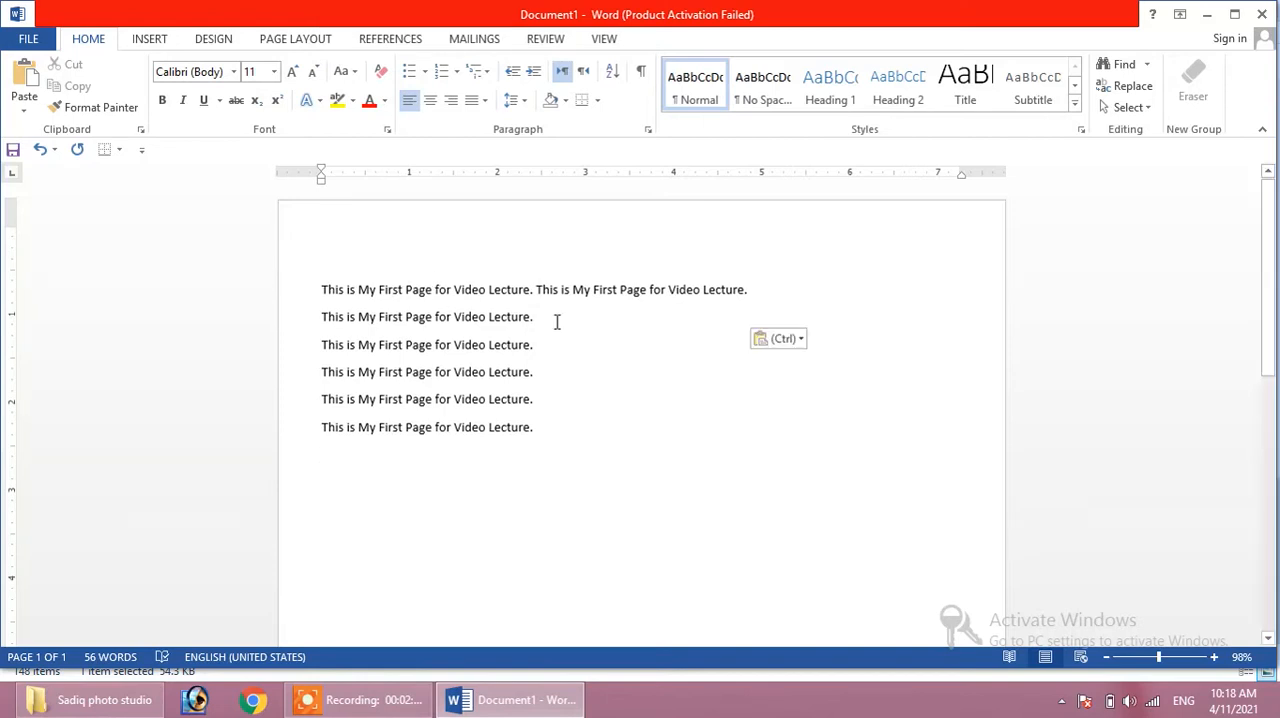
pyautogui.press('Return')
pyautogui.hotkey('ctrl', 'v')
pyautogui.press('Return')
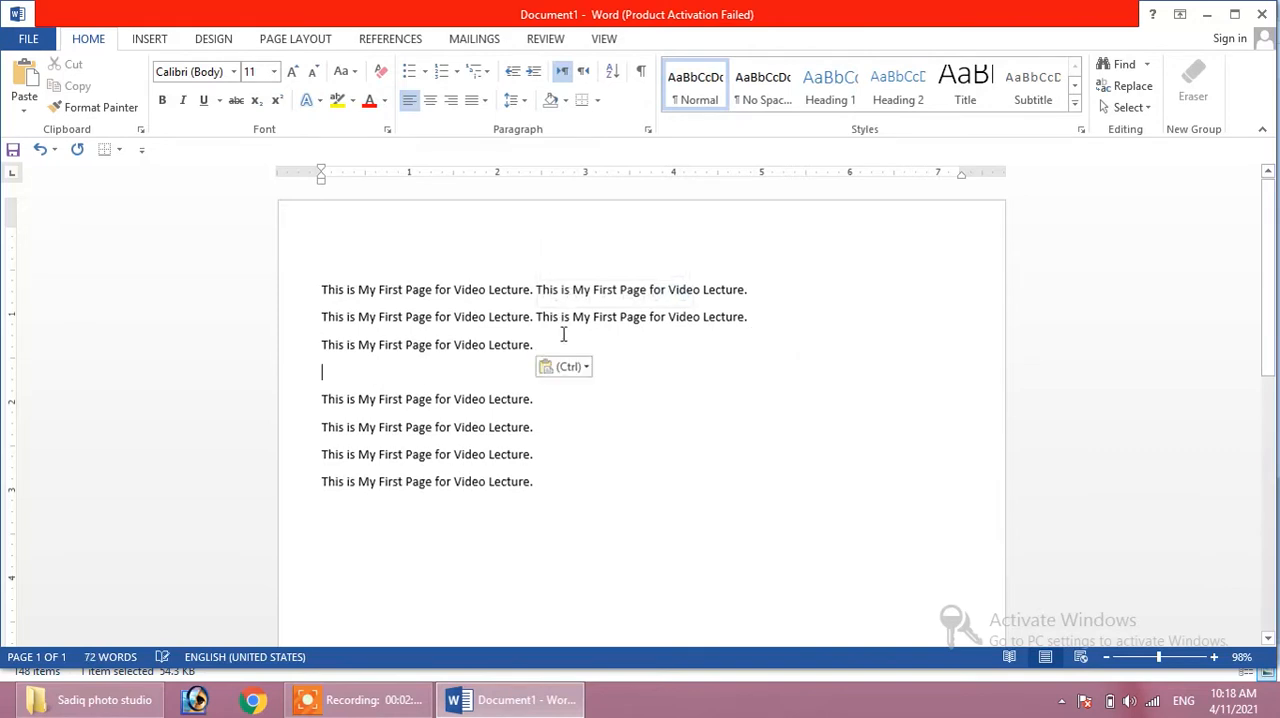
pyautogui.hotkey('ctrl', 'v')
pyautogui.press('Return')
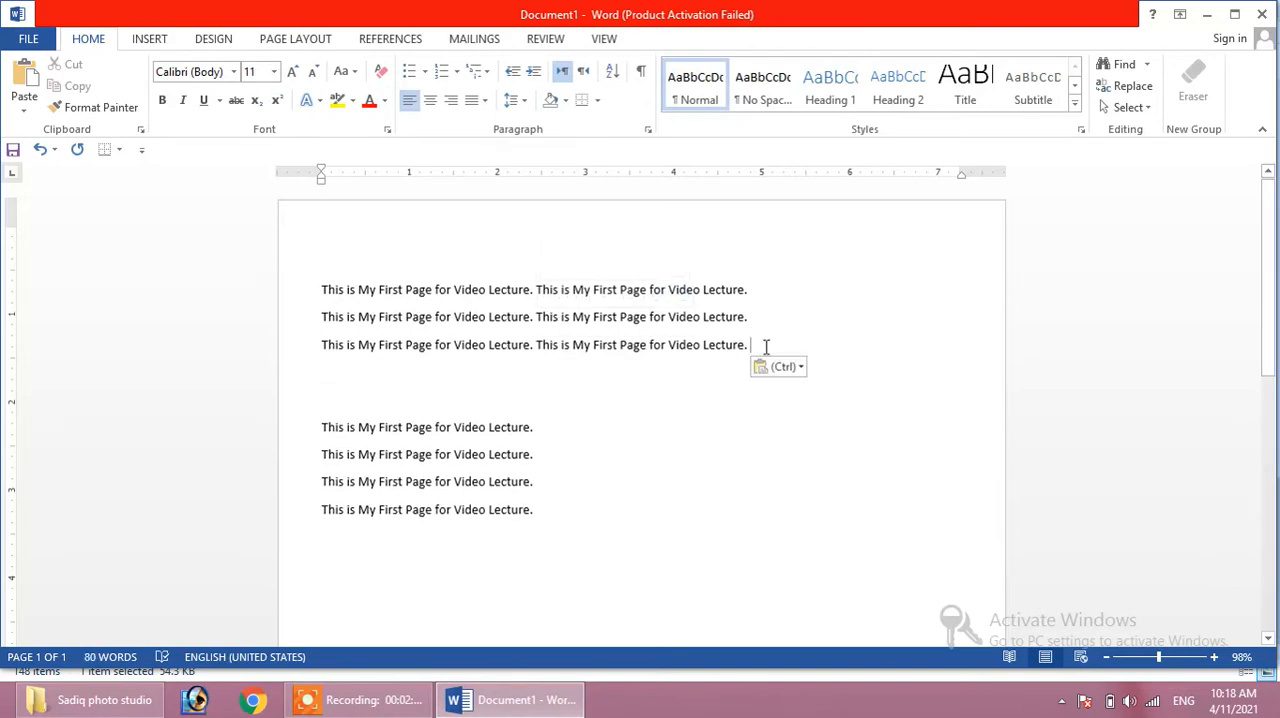
# - Paste a third copy of the sentence at the end of each of the first three text lines
pyautogui.hotkey('ctrl', 'v')
pyautogui.press('Return')
pyautogui.hotkey('ctrl', 'v')
pyautogui.press('Return')
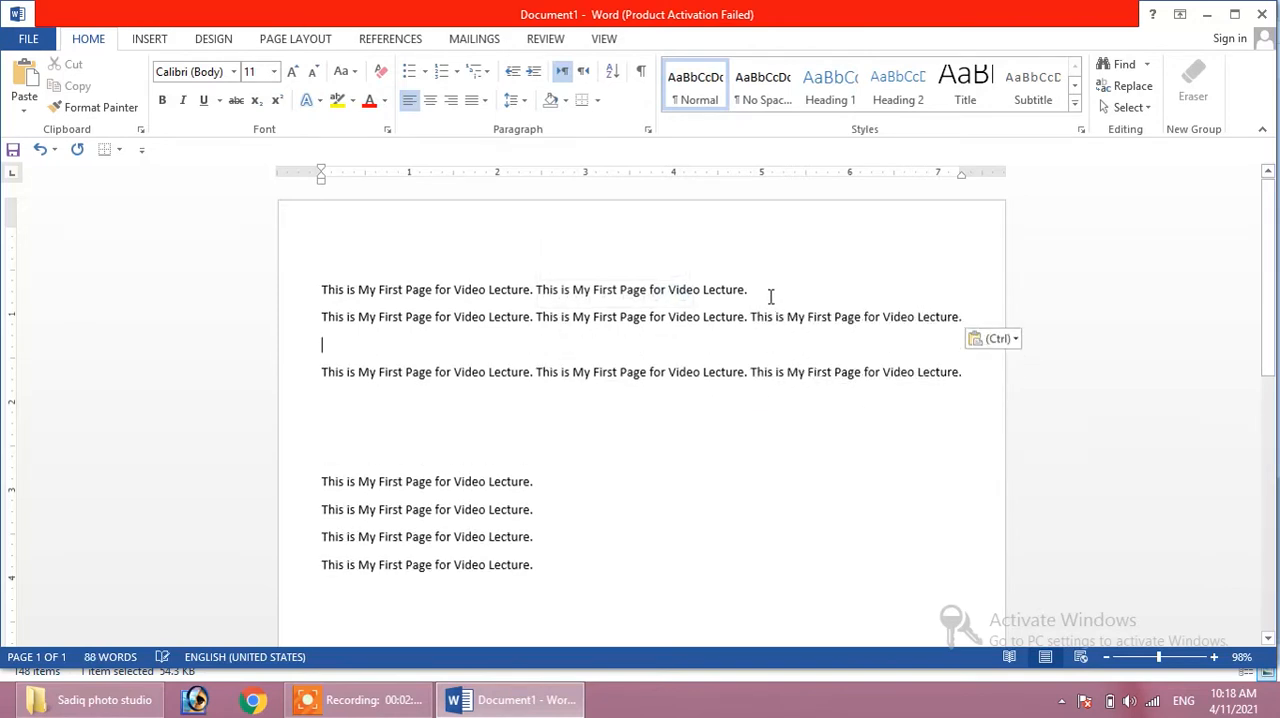
pyautogui.hotkey('ctrl', 'v')
pyautogui.press('Return')
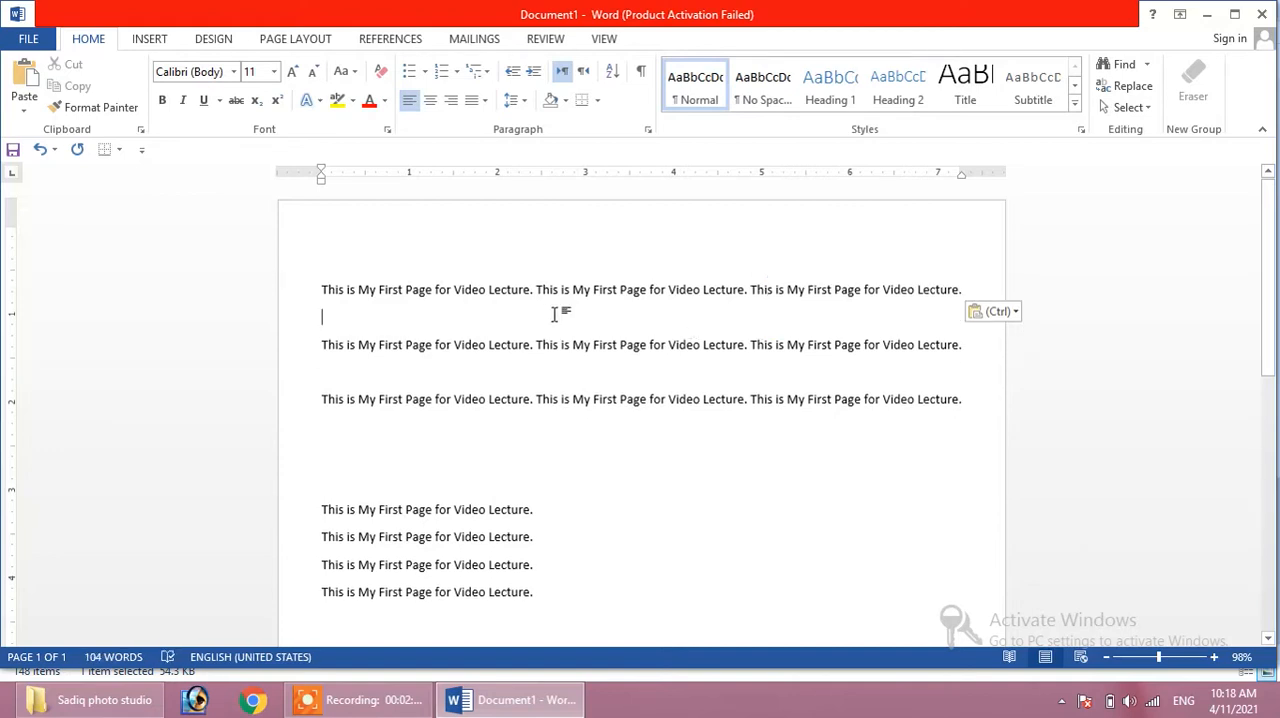
# - Remove the blank lines between the text lines so that all seven follow one another directly
pyautogui.press('BackSpace')
pyautogui.press('Down')
pyautogui.press('BackSpace')
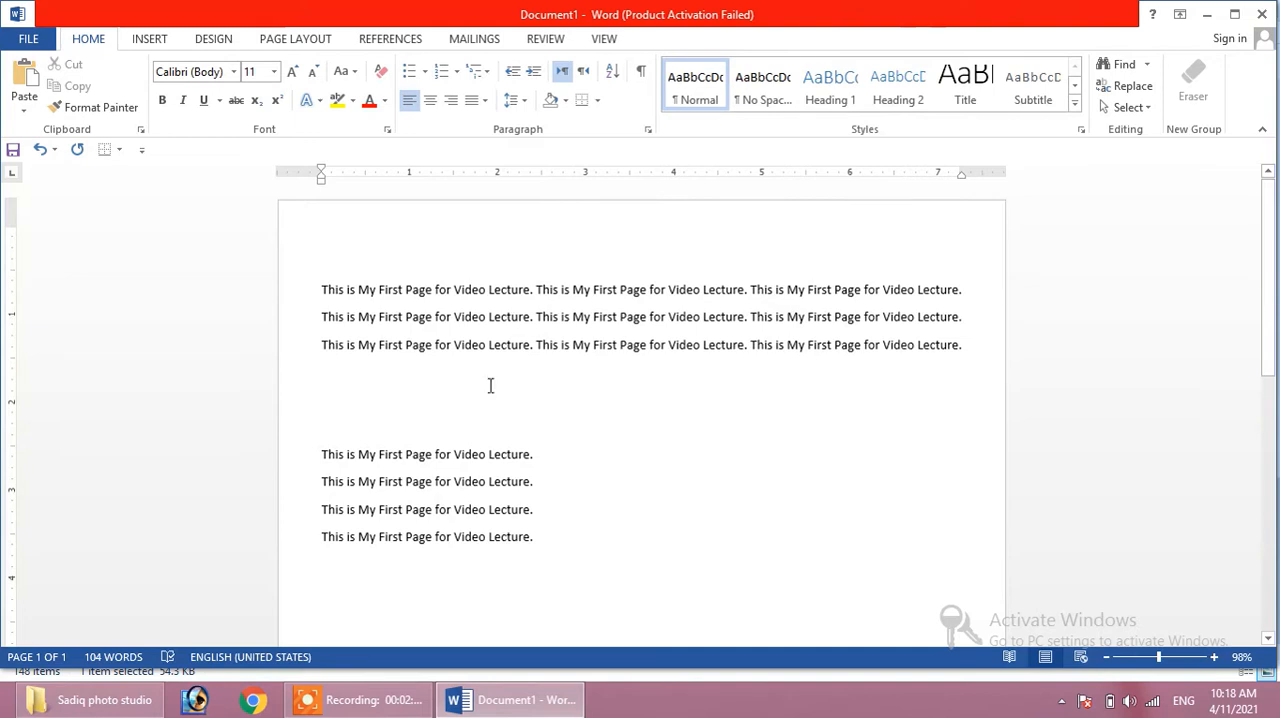
pyautogui.click(460, 428)
pyautogui.press('BackSpace')
pyautogui.press('BackSpace')
pyautogui.press('BackSpace')
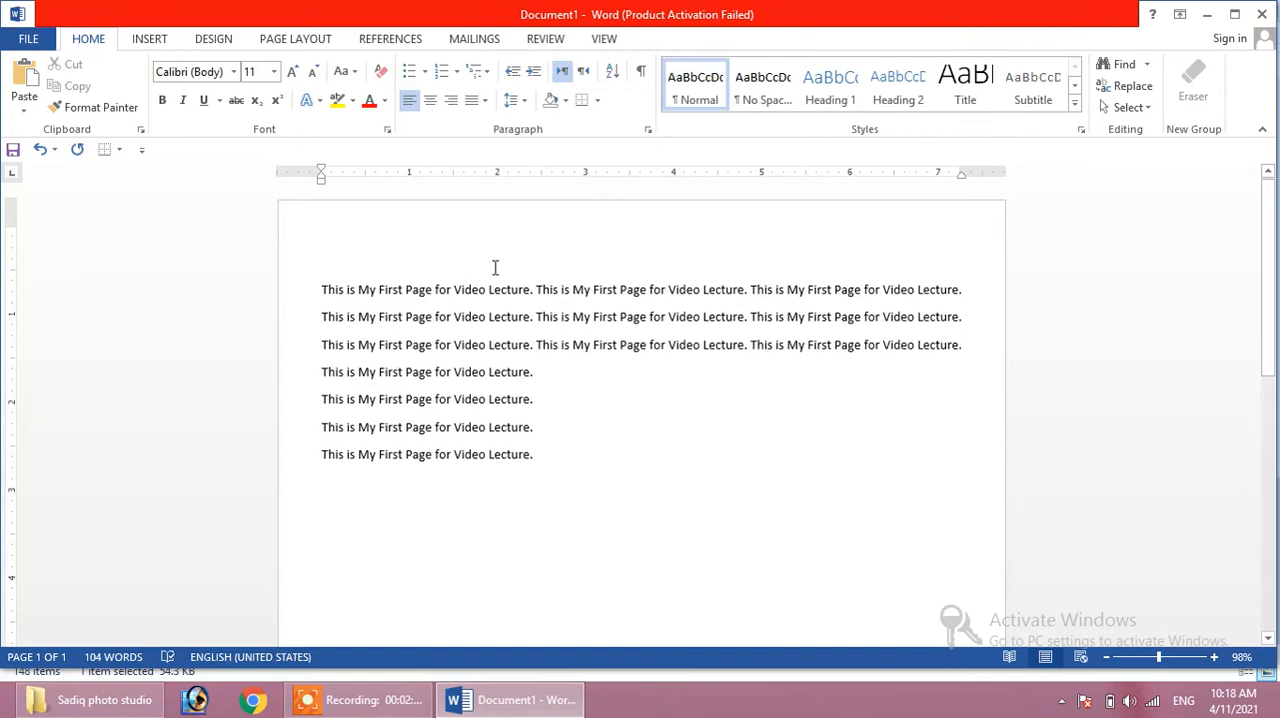
# - Write the title "MY First Paragraph about MS Word" on the empty line above the text
pyautogui.write('MY First ')
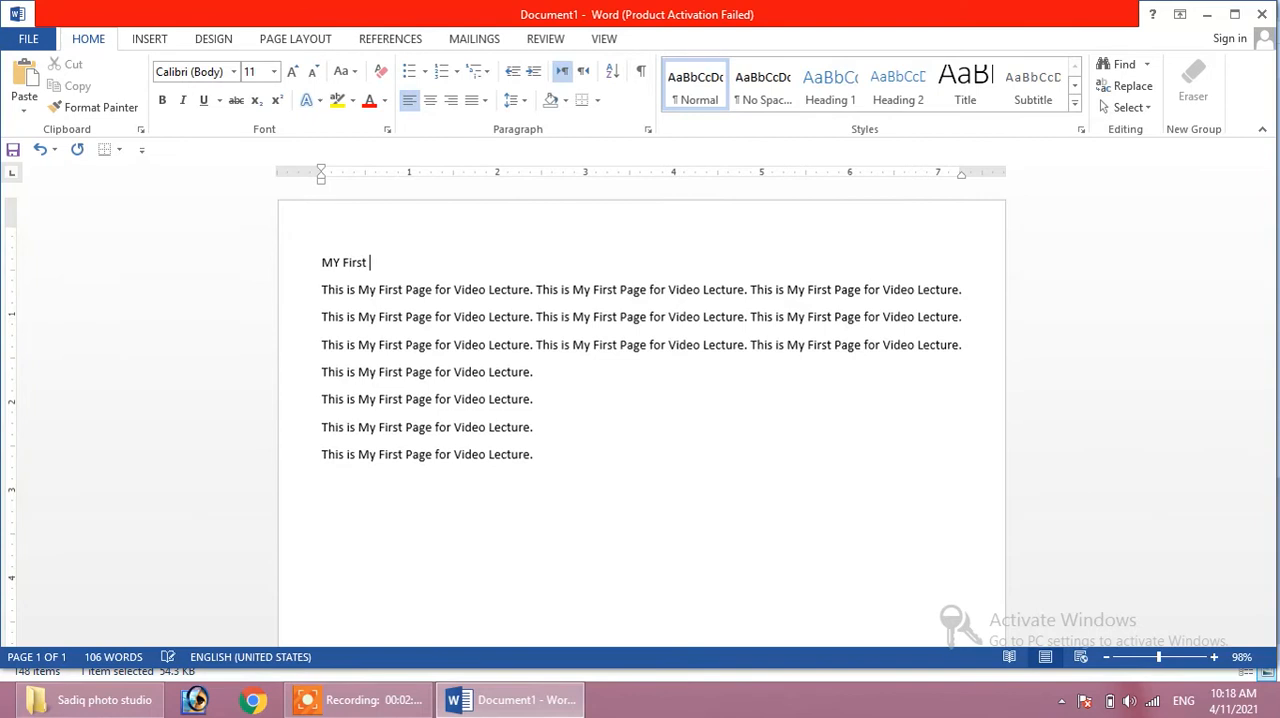
pyautogui.write('Paragraph abu')
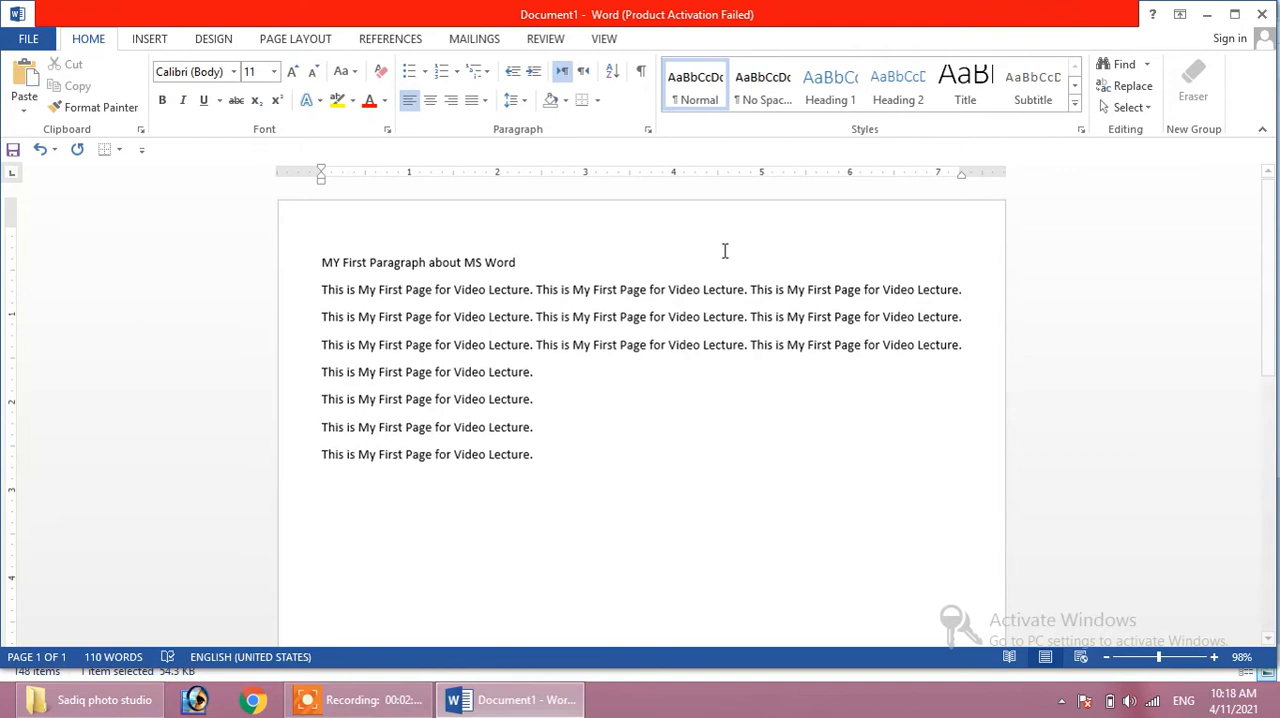
# - Center the title line and increase its font size to 18
pyautogui.moveTo(518, 263); pyautogui.dragTo(322, 266)
pyautogui.click(430, 102)
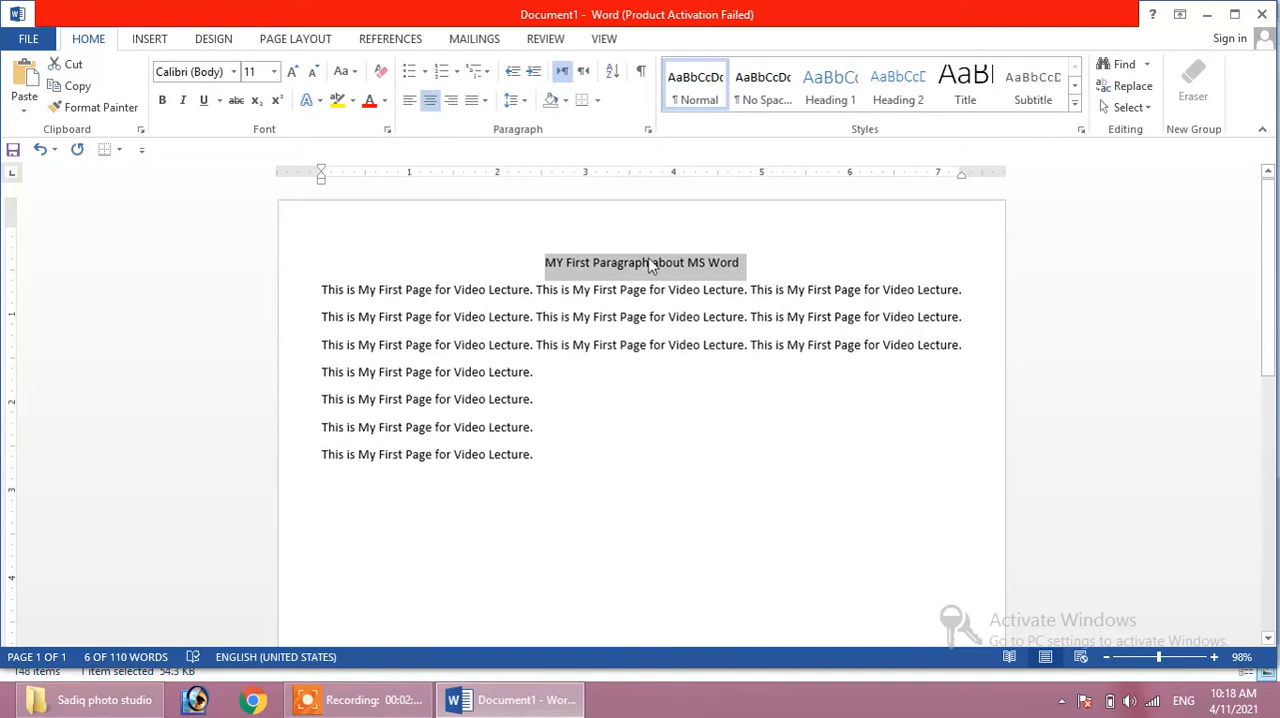
pyautogui.click(297, 76)
pyautogui.click(297, 76)
pyautogui.click(297, 76)
pyautogui.click(297, 76)
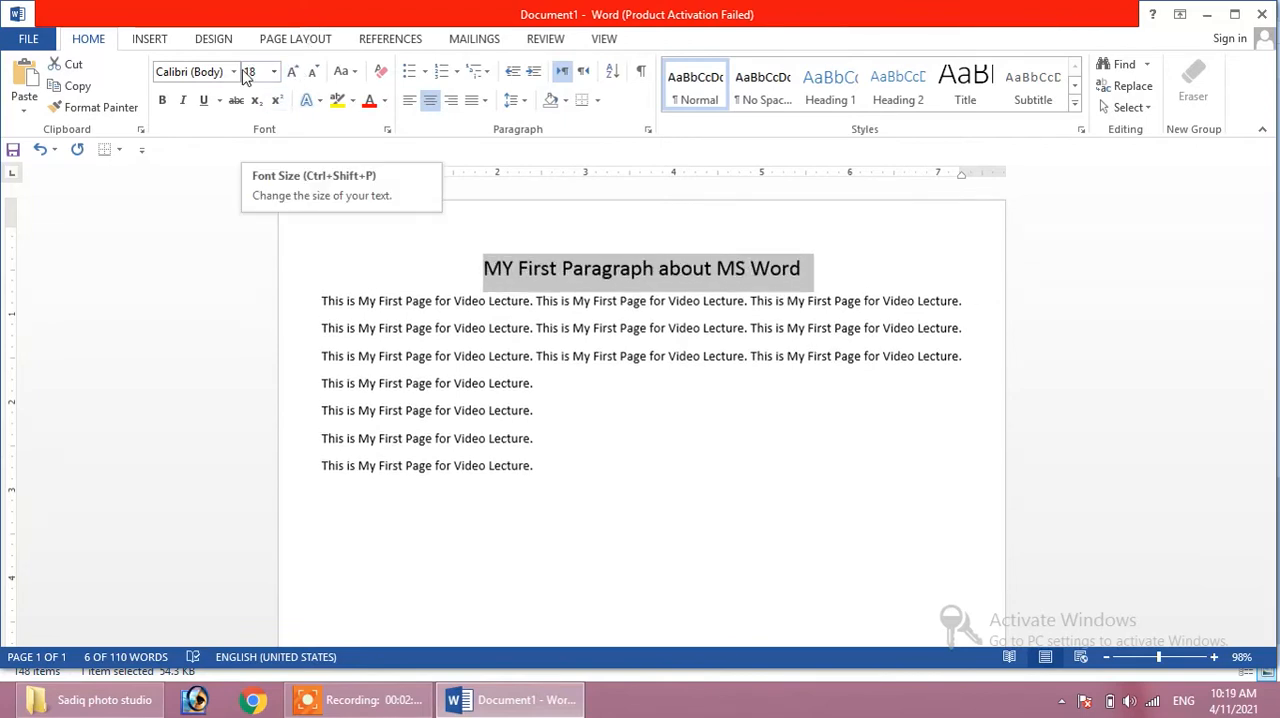
# - Underline the title line and insert a blank line between the title and the text
pyautogui.click(203, 100)
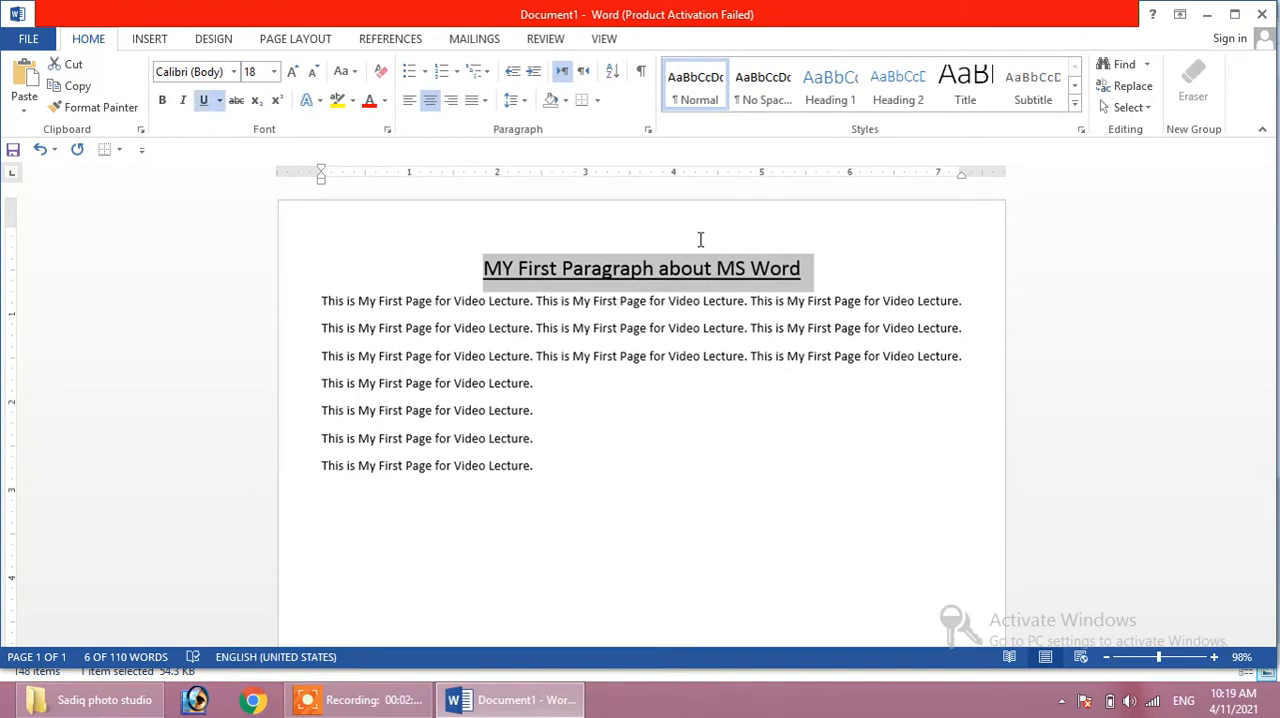
pyautogui.click(829, 277)
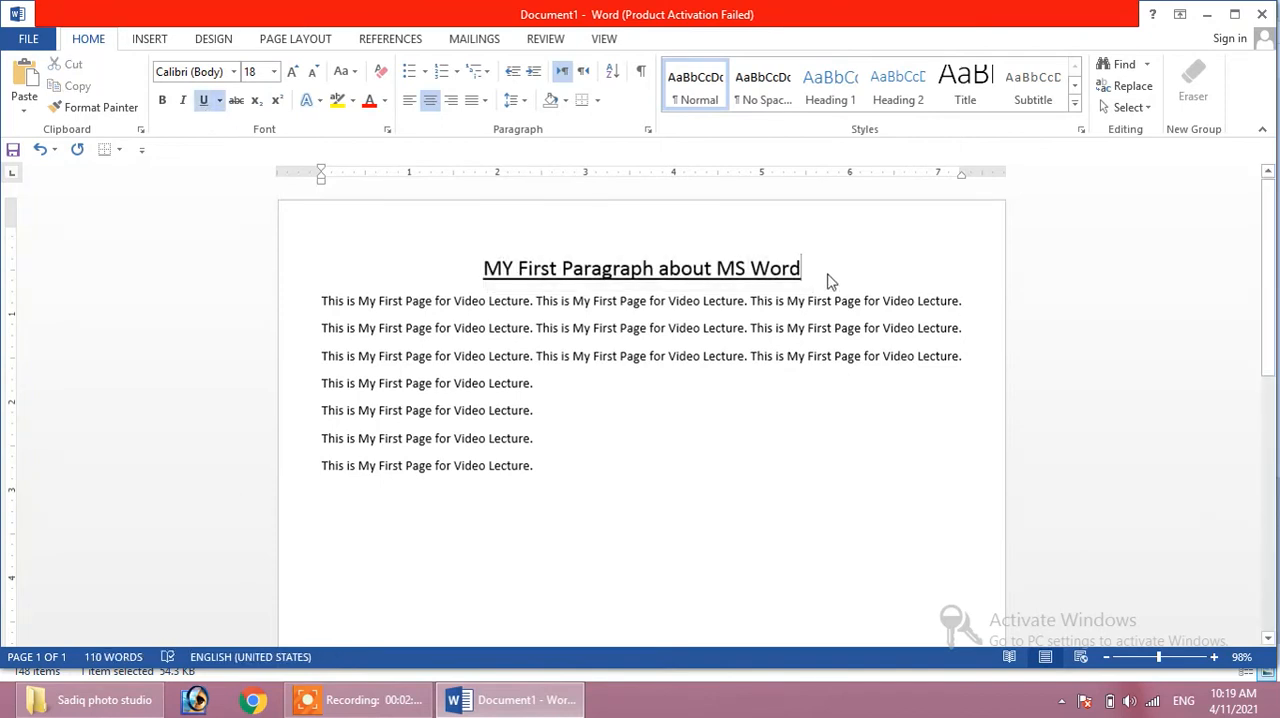
pyautogui.press('Return')
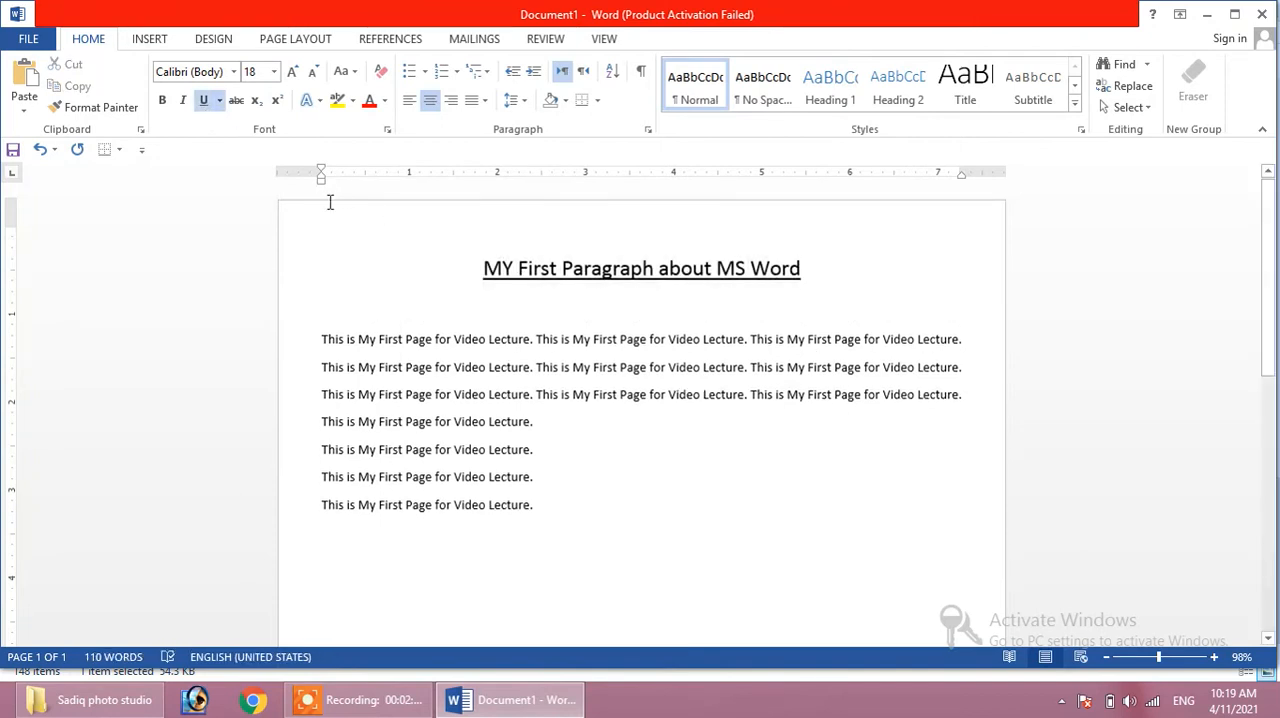
pyautogui.click(160, 102)
# - Try center and right alignment on the first three text lines
pyautogui.moveTo(322, 339); pyautogui.dragTo(808, 391)
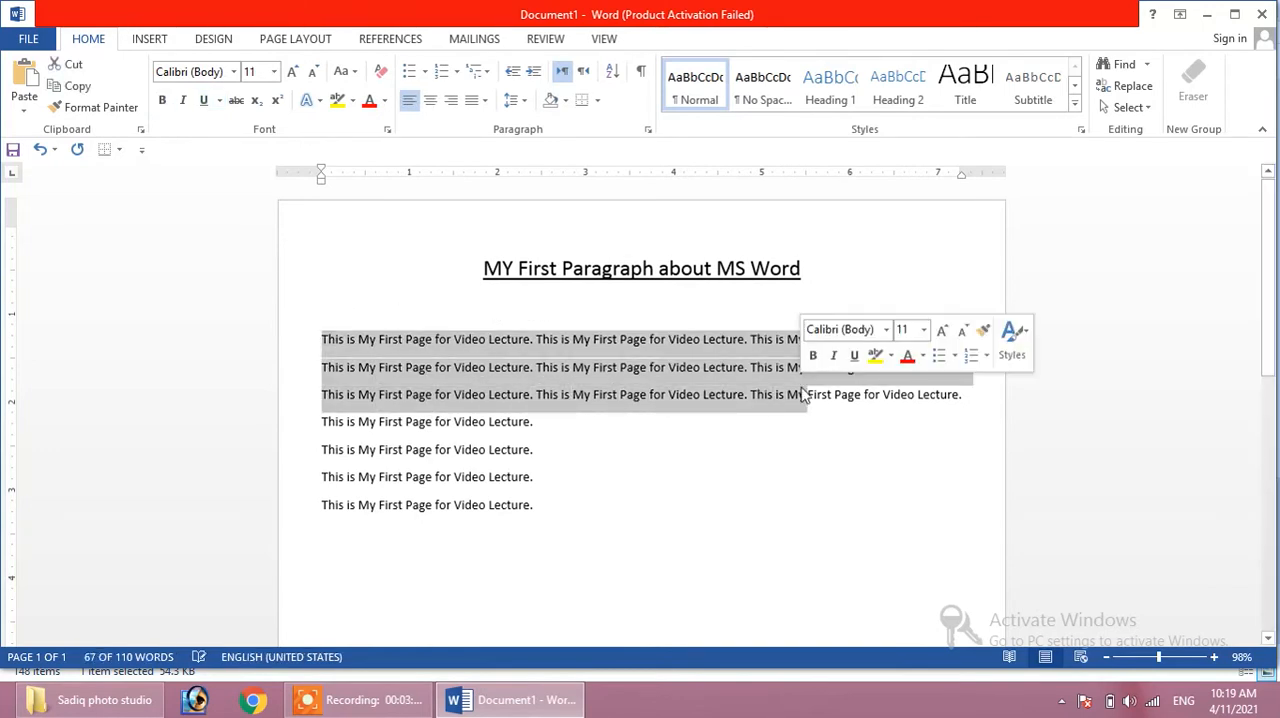
pyautogui.click(634, 528)
pyautogui.moveTo(975, 395); pyautogui.dragTo(752, 378)
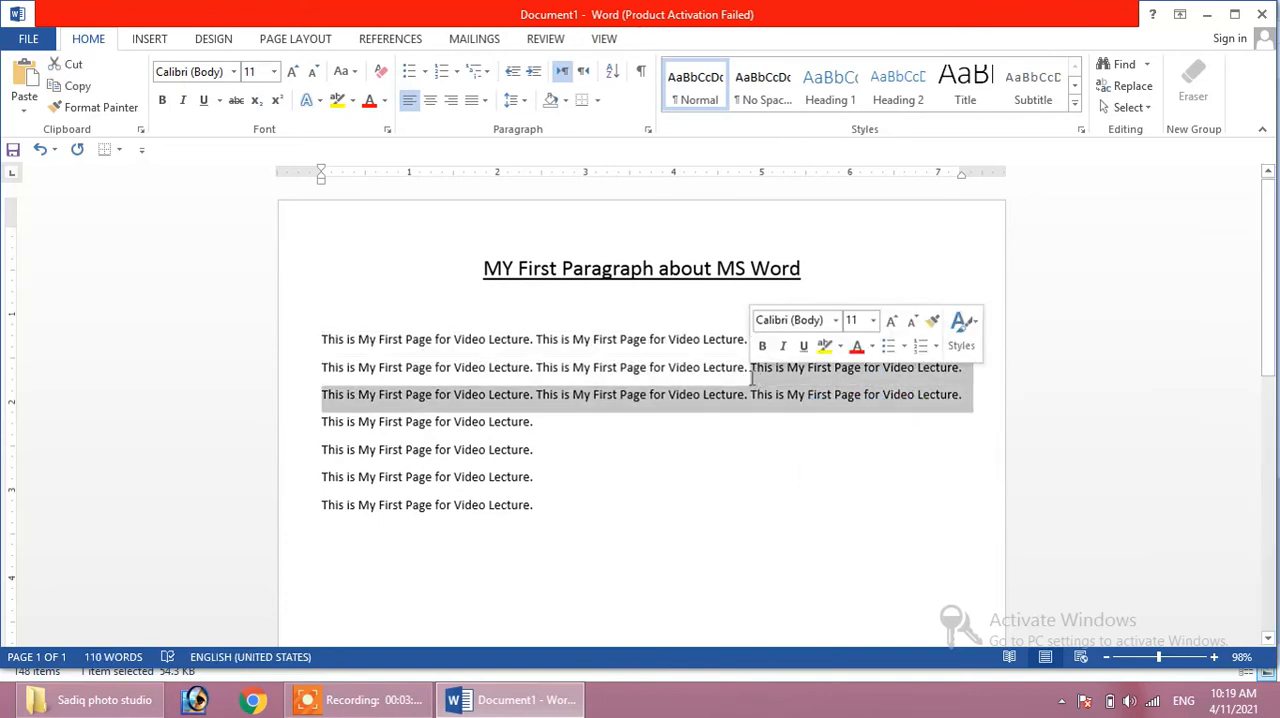
pyautogui.click(325, 333)
pyautogui.moveTo(325, 333); pyautogui.dragTo(978, 398)
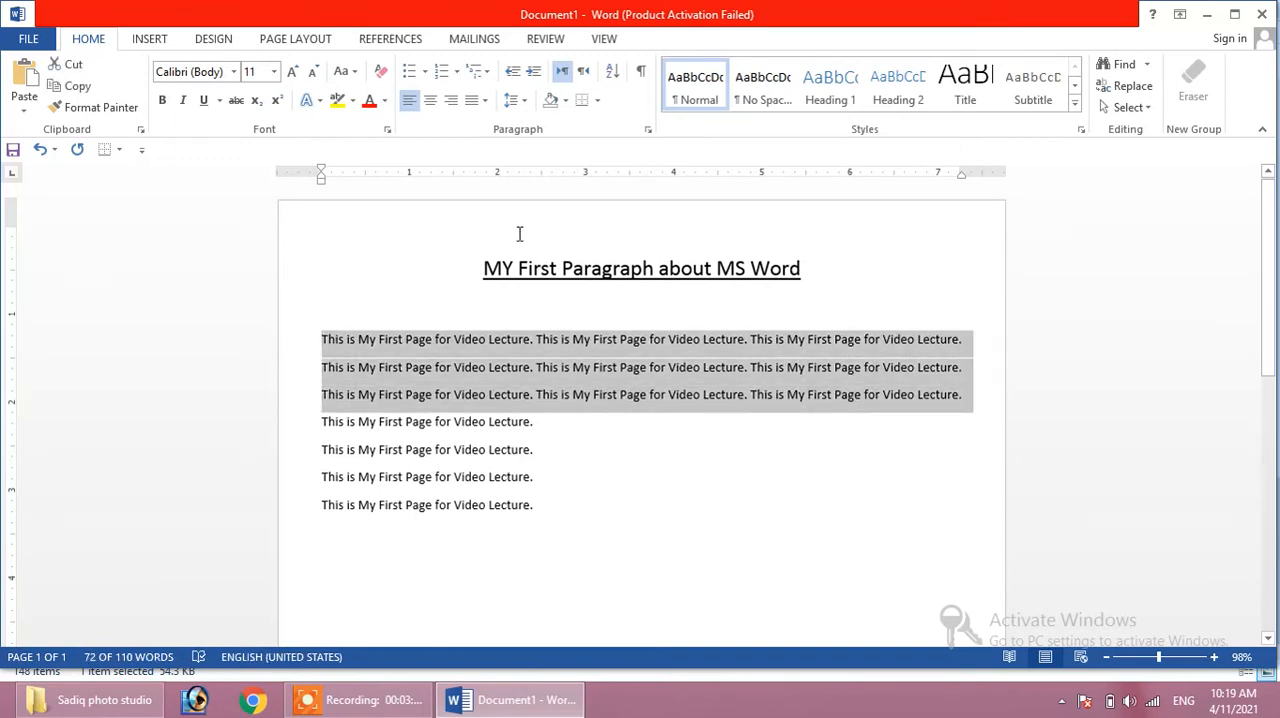
pyautogui.click(430, 105)
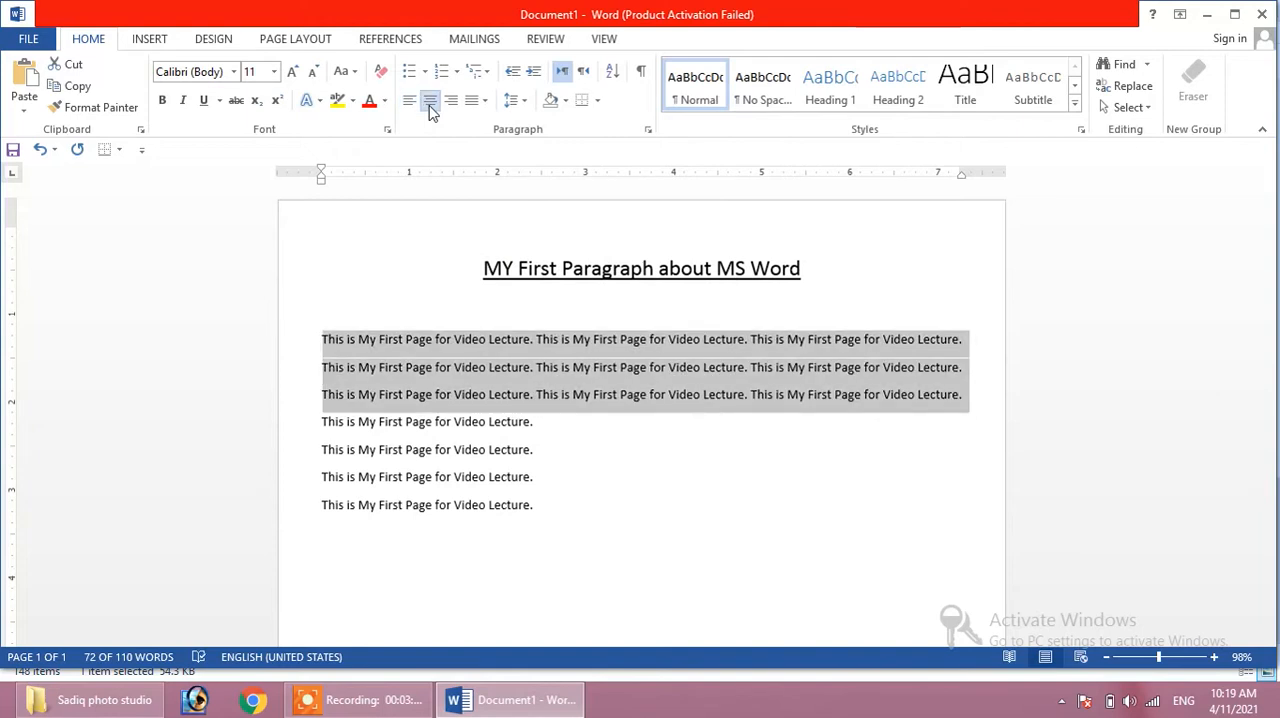
pyautogui.click(432, 104)
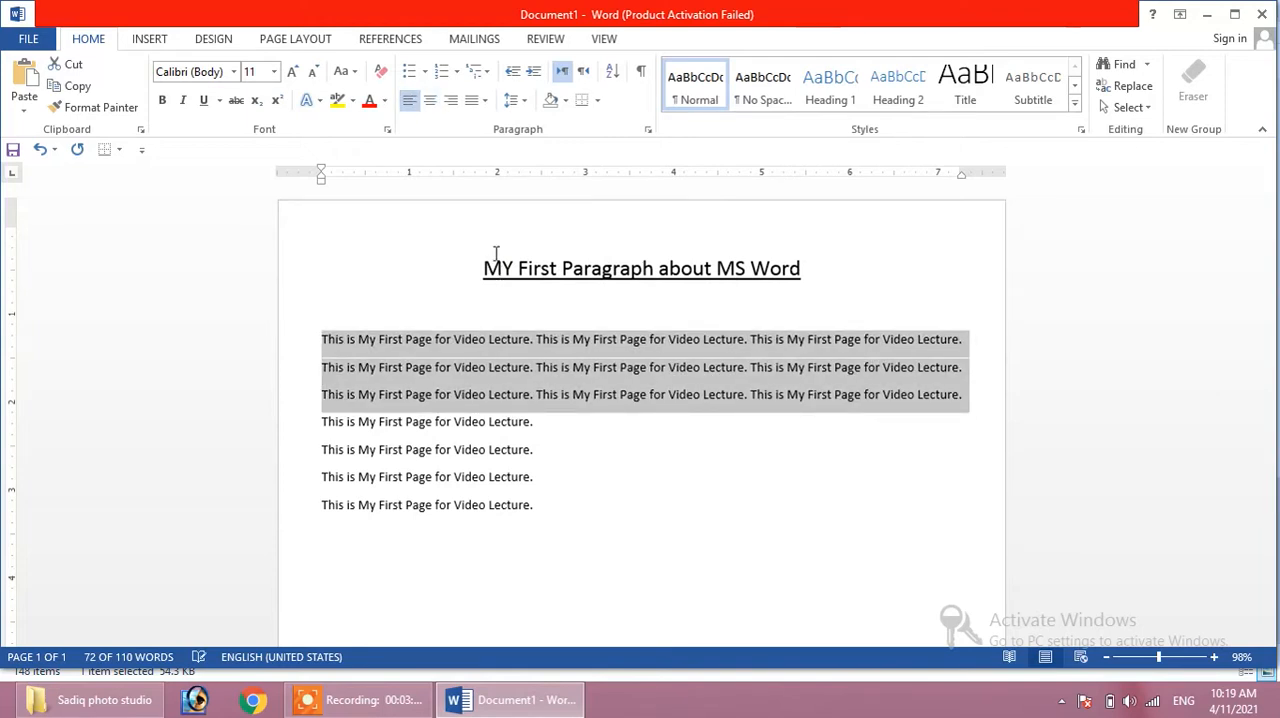
pyautogui.click(451, 100)
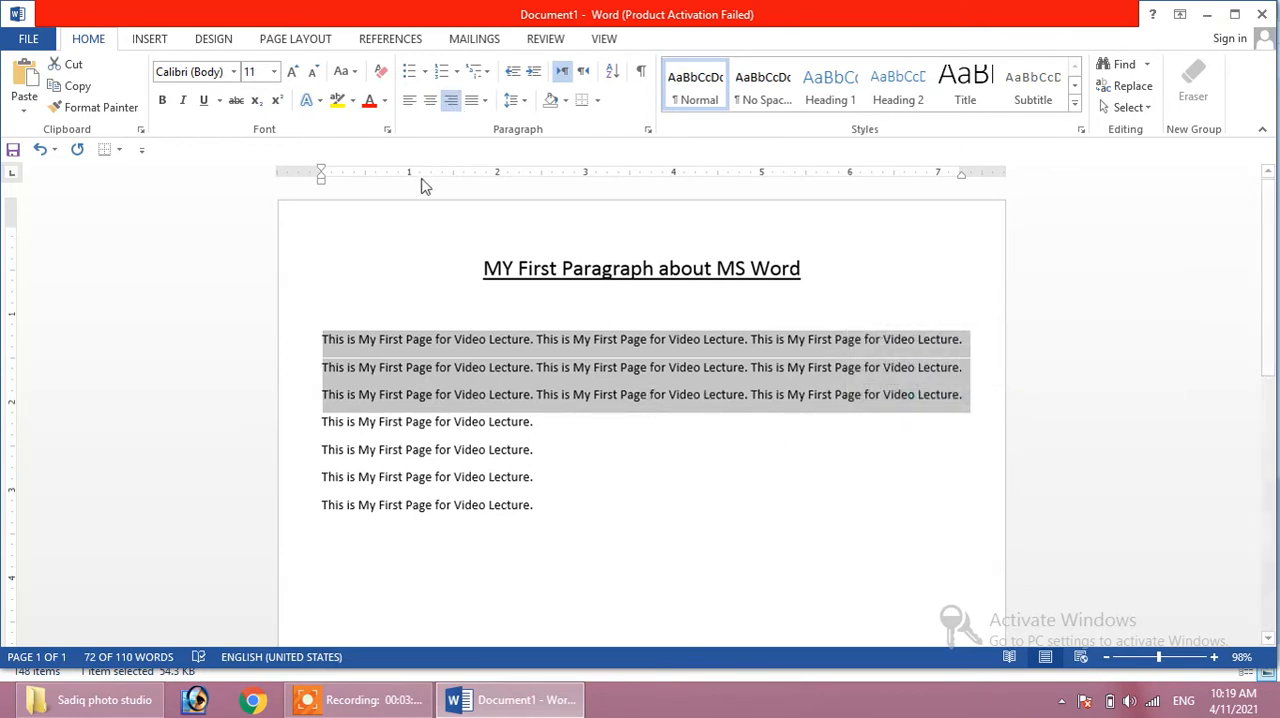
# - Indent the first text line and join the end of the third line to it, deleting the text between them up to "Lecture."
pyautogui.click(323, 340)
pyautogui.press('Tab')
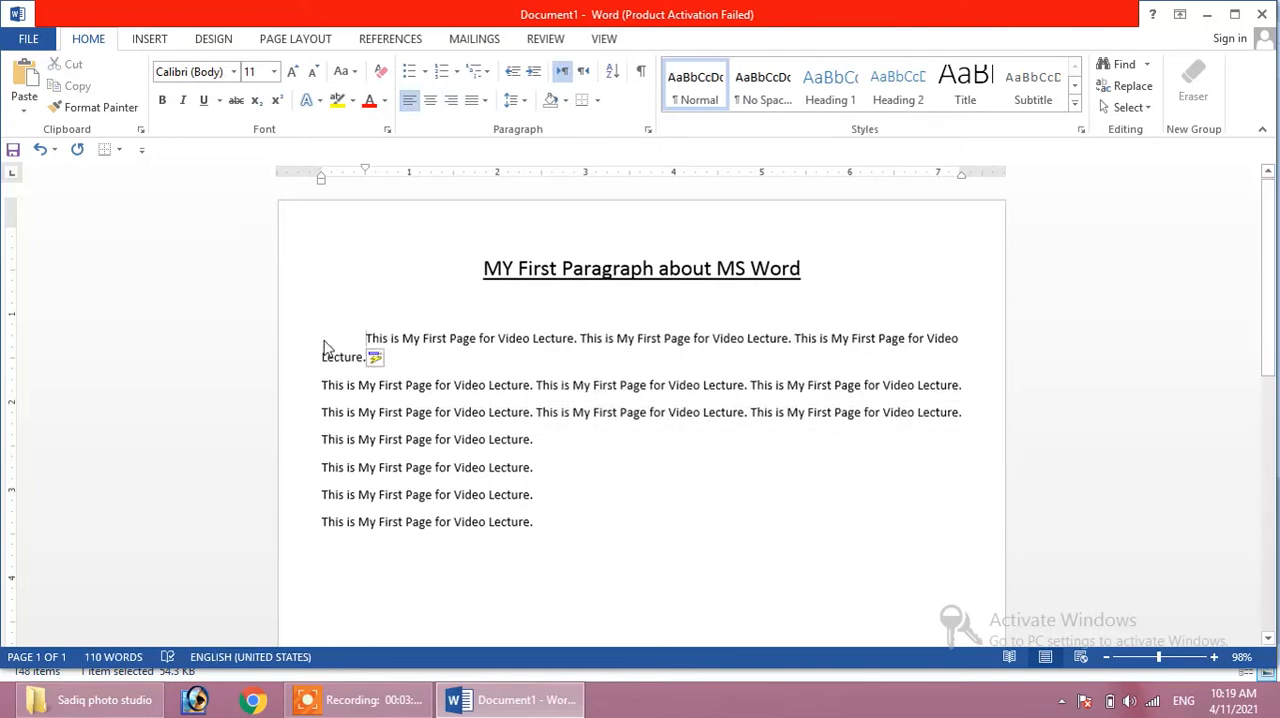
pyautogui.moveTo(687, 388); pyautogui.dragTo(438, 380)
pyautogui.click(381, 363)
pyautogui.doubleClick(370, 358)
pyautogui.moveTo(323, 388); pyautogui.dragTo(386, 382)
pyautogui.moveTo(472, 383); pyautogui.dragTo(440, 357)
pyautogui.click(440, 357)
pyautogui.moveTo(323, 390); pyautogui.dragTo(473, 408)
pyautogui.press('BackSpace')
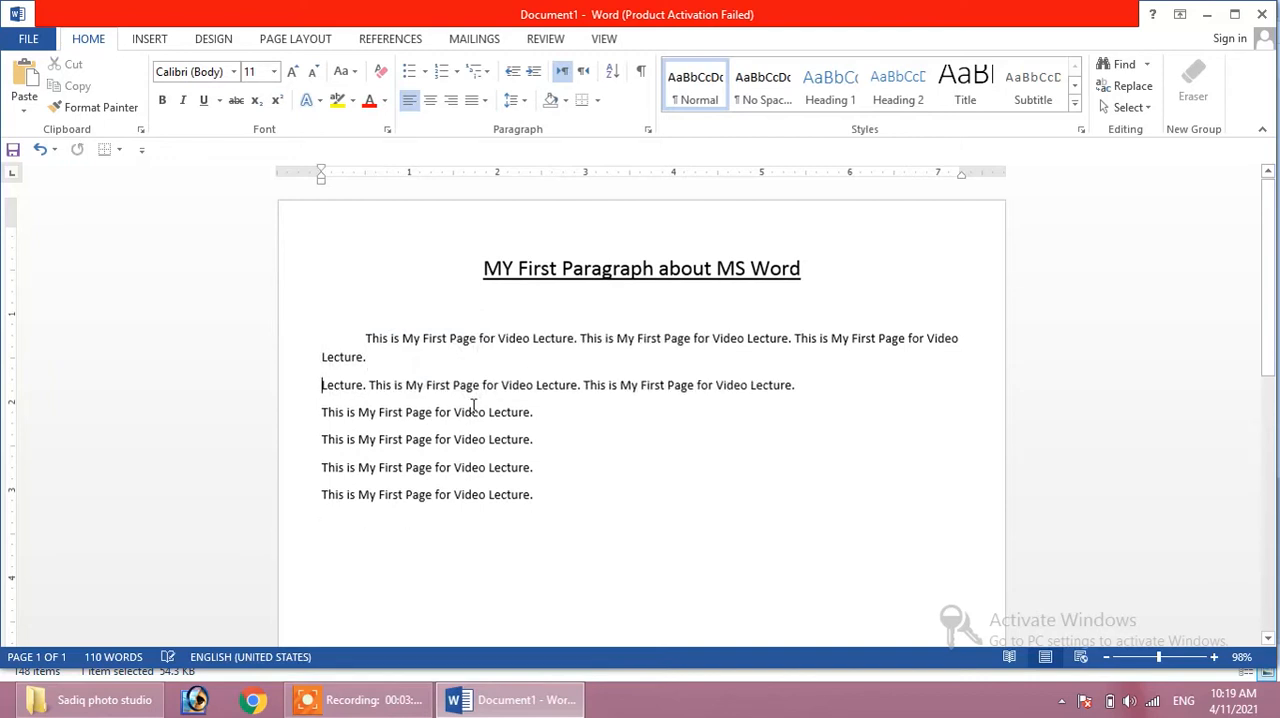
pyautogui.press('BackSpace')
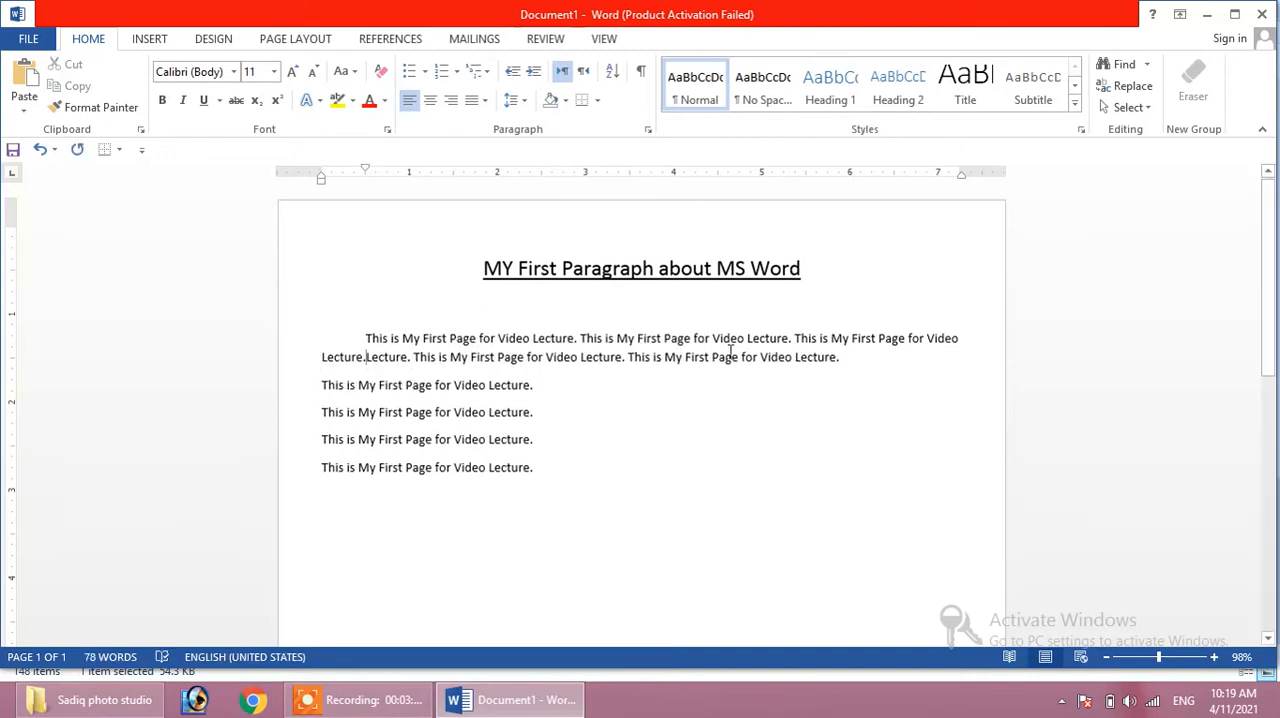
pyautogui.hotkey('ctrl', 's')
pyautogui.press('Escape')
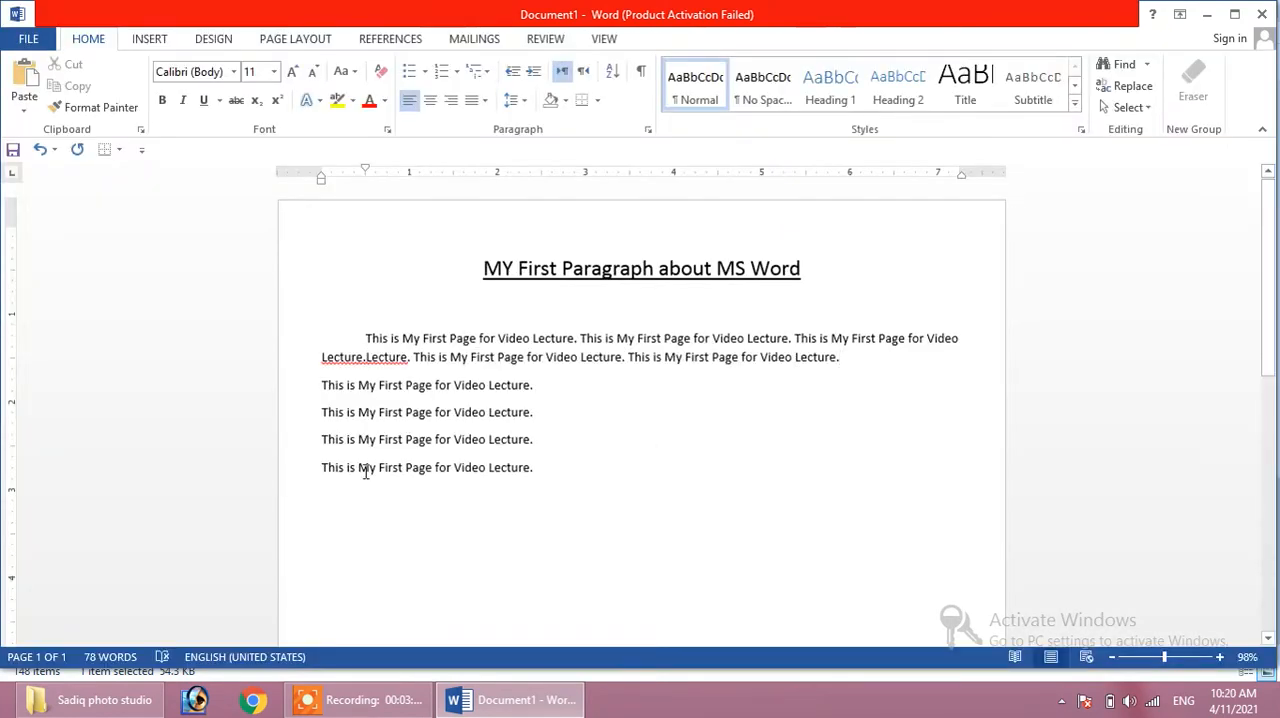
# - Try left, center and right alignment on the merged paragraph and justify it
pyautogui.moveTo(840, 357); pyautogui.dragTo(340, 331)
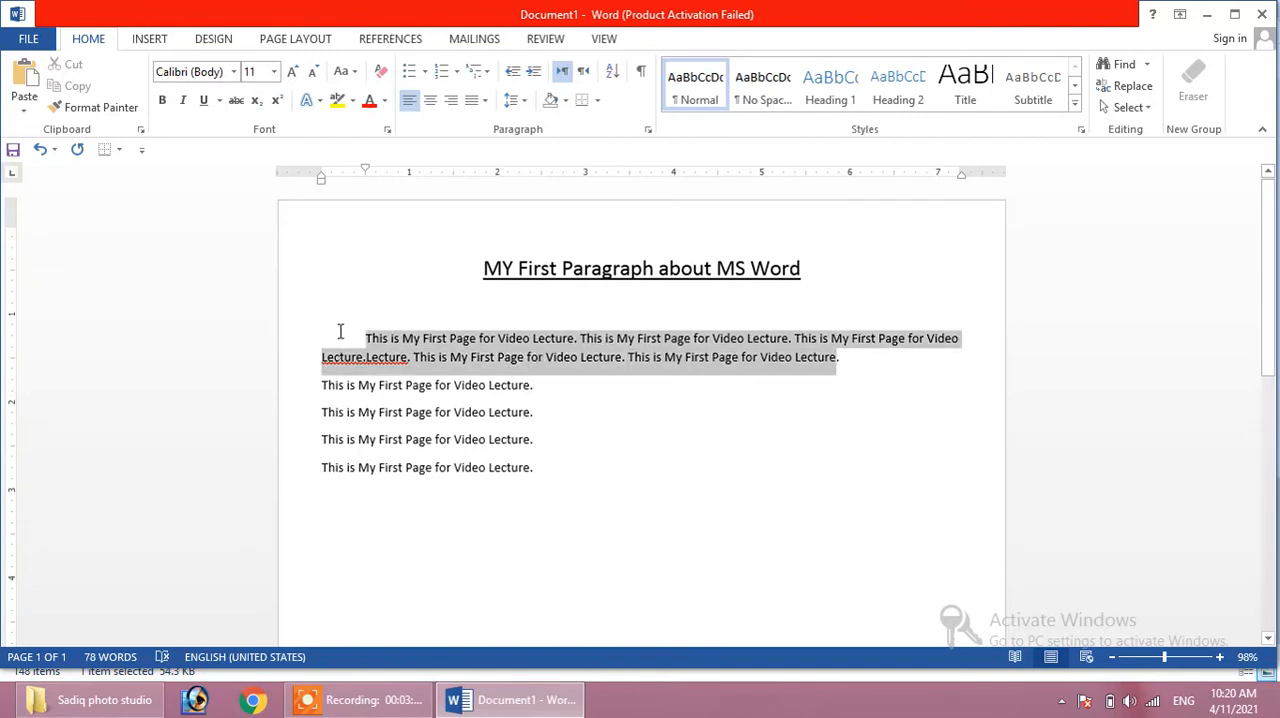
pyautogui.click(410, 100)
pyautogui.click(431, 103)
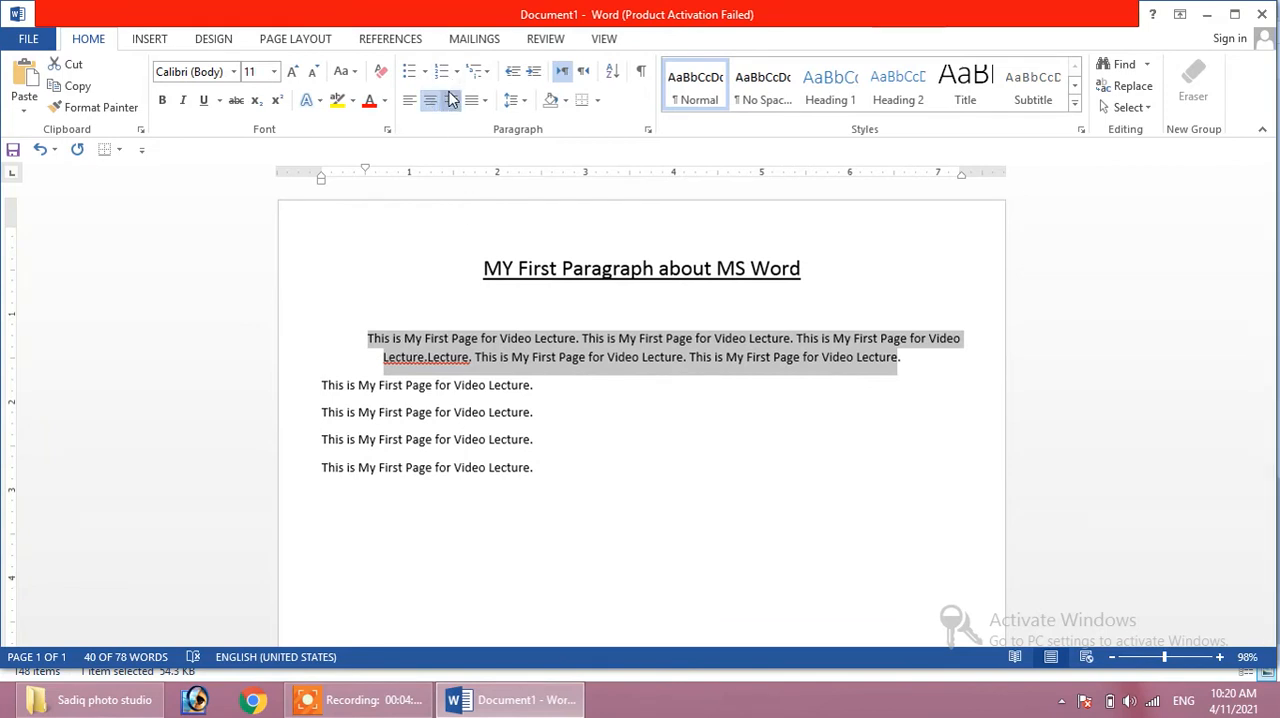
pyautogui.click(451, 100)
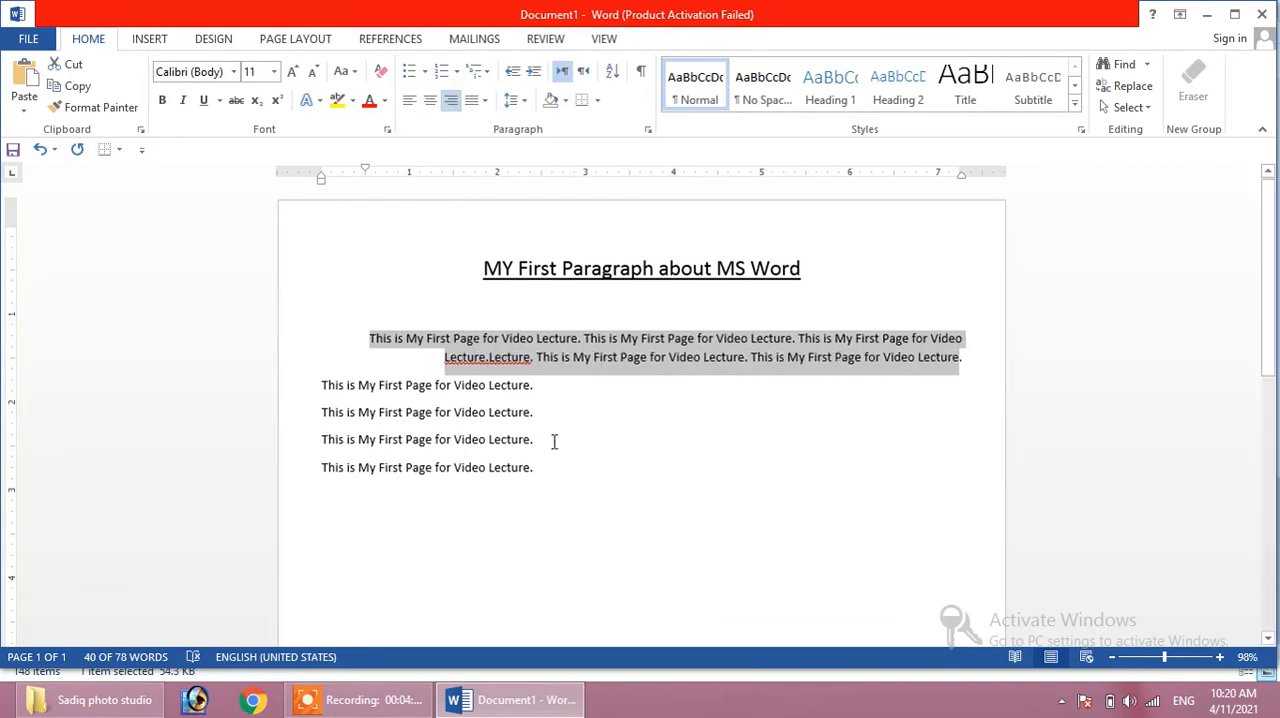
pyautogui.click(485, 100)
pyautogui.click(490, 128)
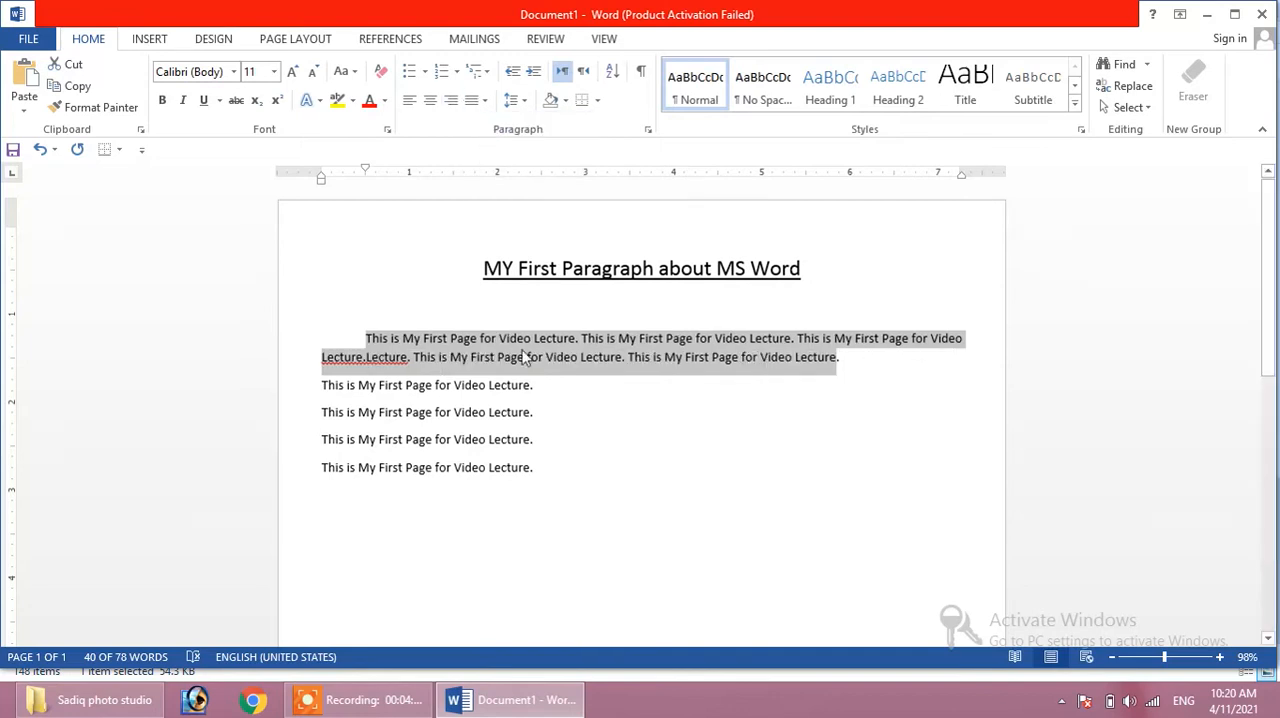
# - Cycle the whole merged paragraph through left, center, right and justified alignment again, ending with left alignment
pyautogui.click(848, 358)
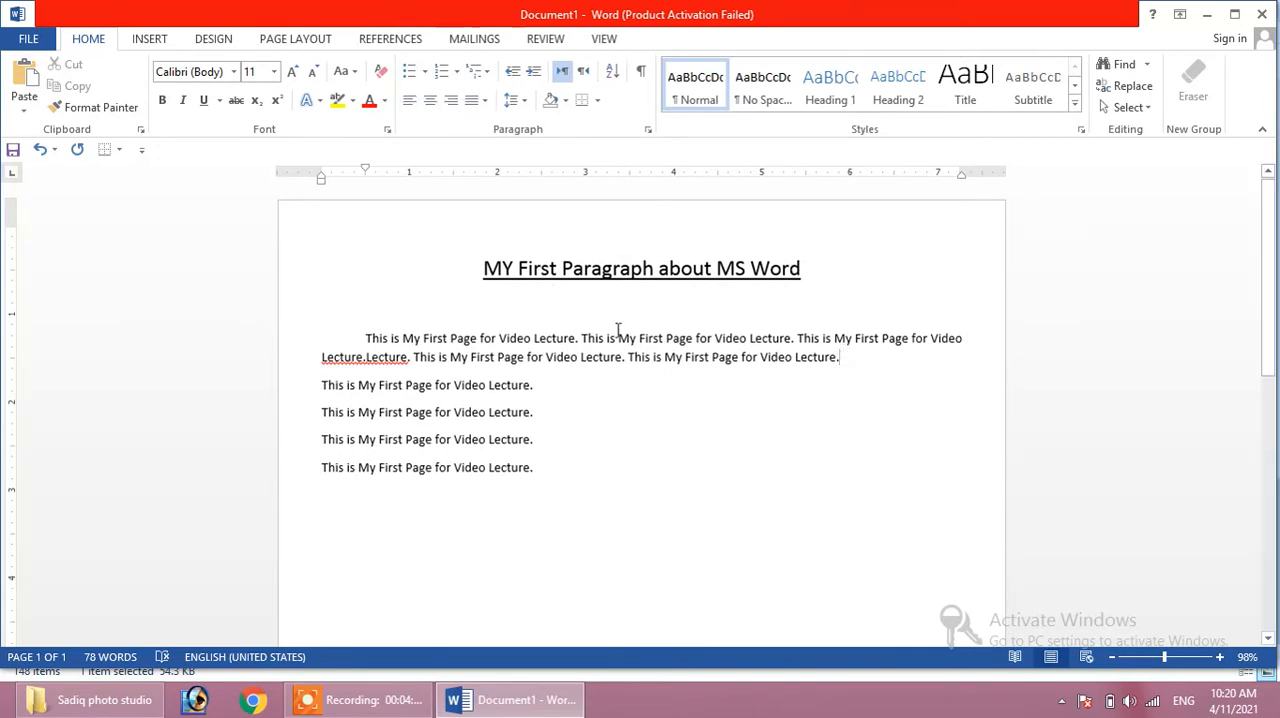
pyautogui.keyDown('shift'); pyautogui.click(409, 318); pyautogui.keyUp('shift')
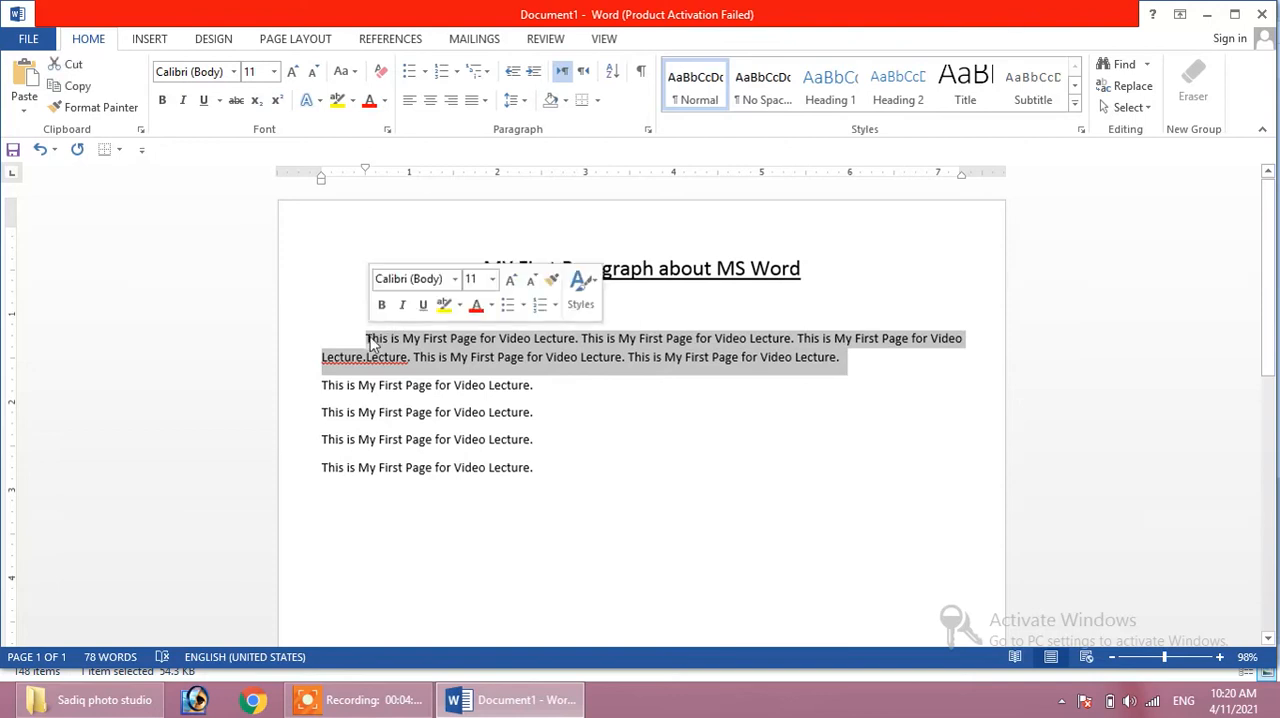
pyautogui.click(408, 104)
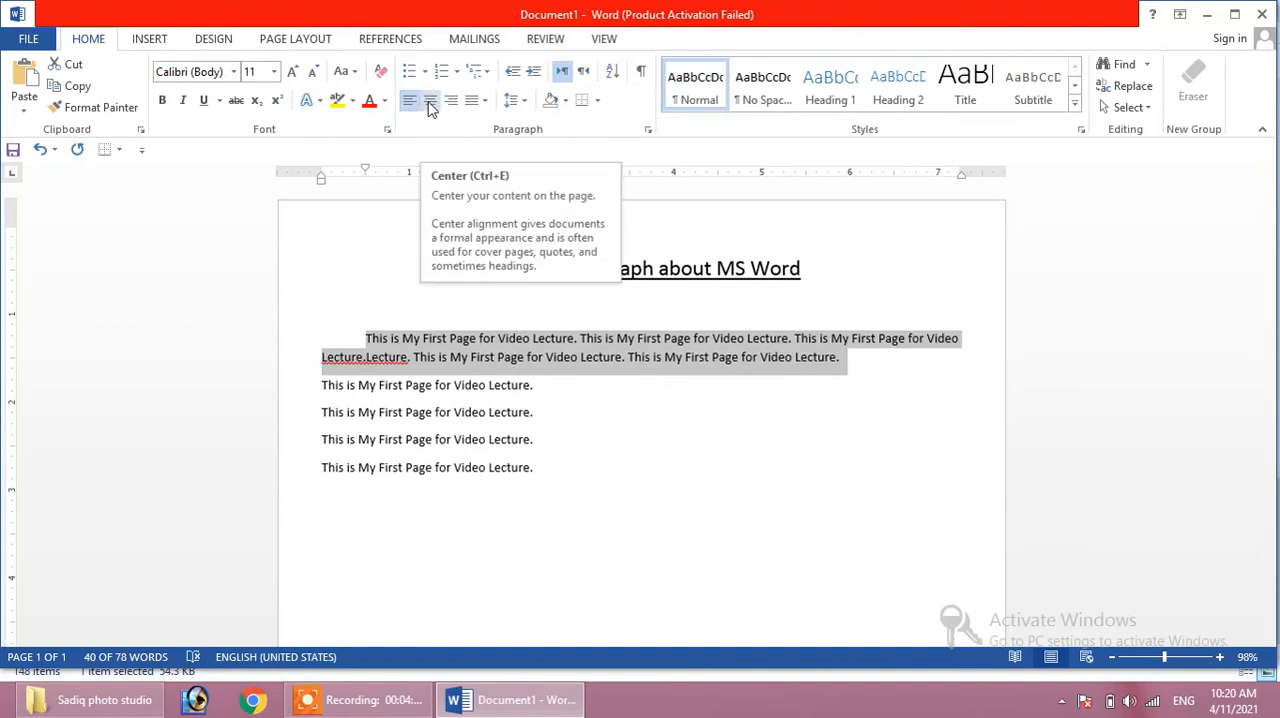
pyautogui.click(430, 104)
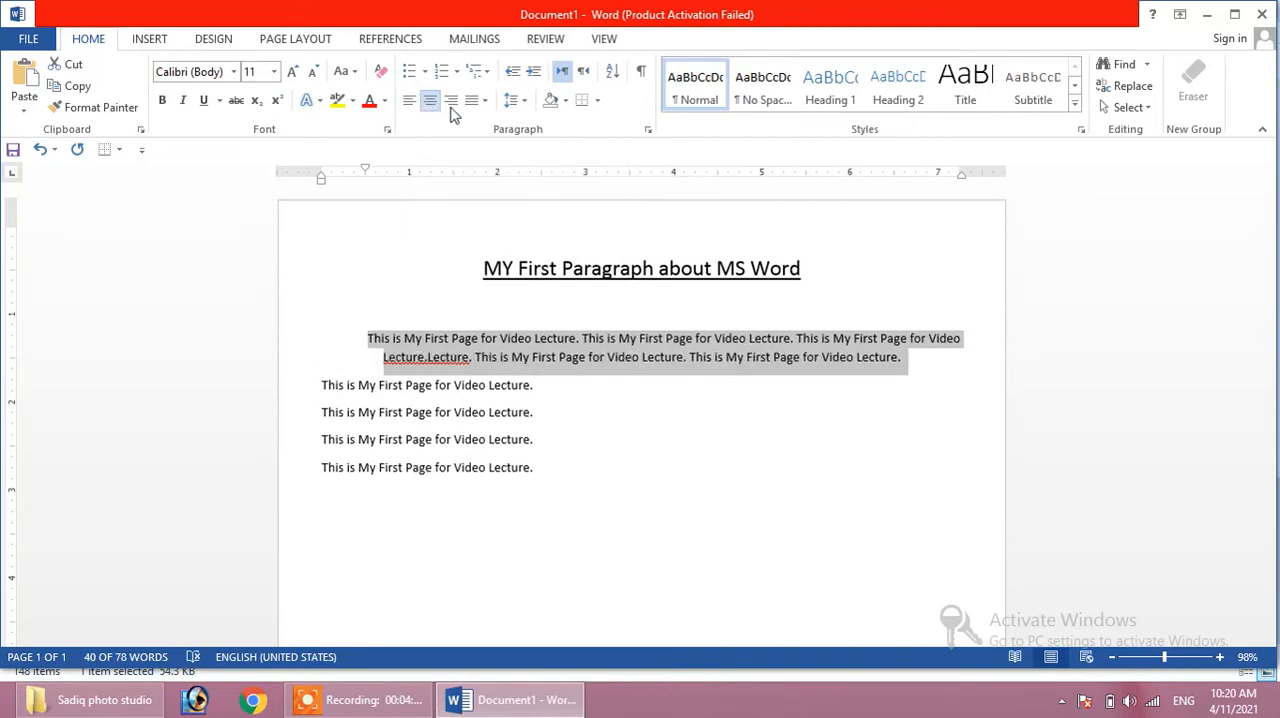
pyautogui.click(451, 104)
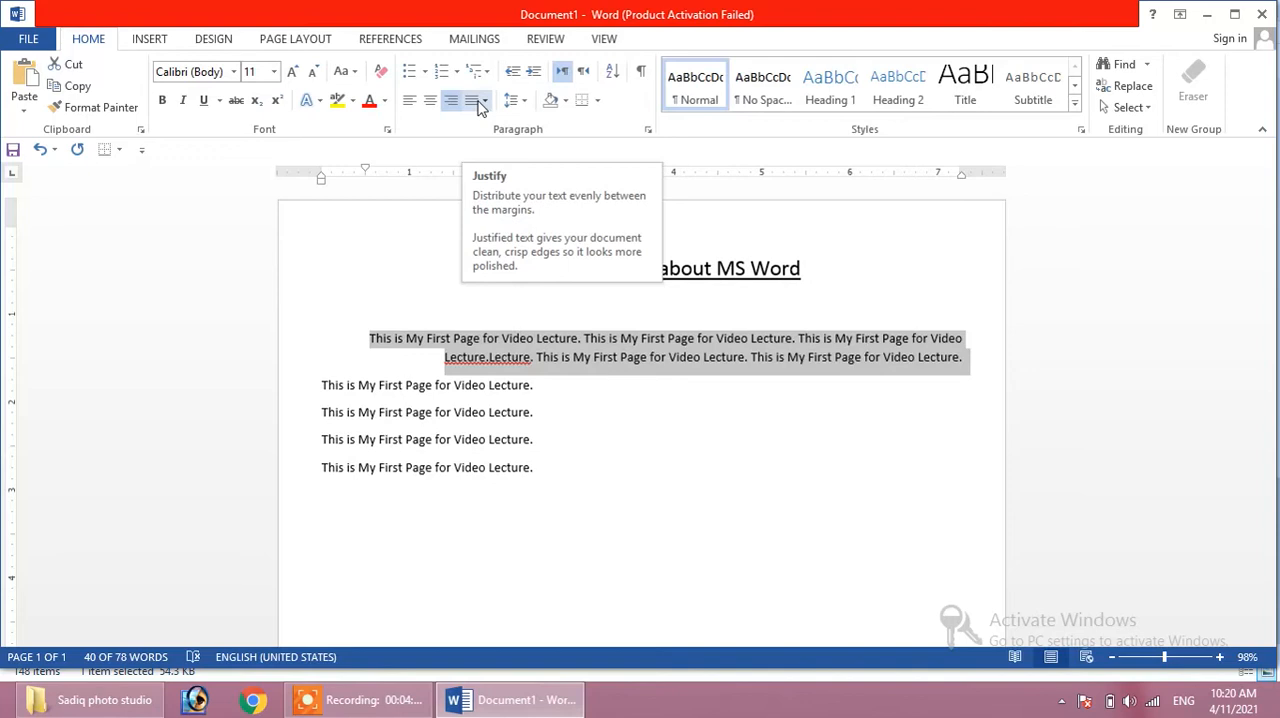
pyautogui.click(481, 102)
pyautogui.click(478, 127)
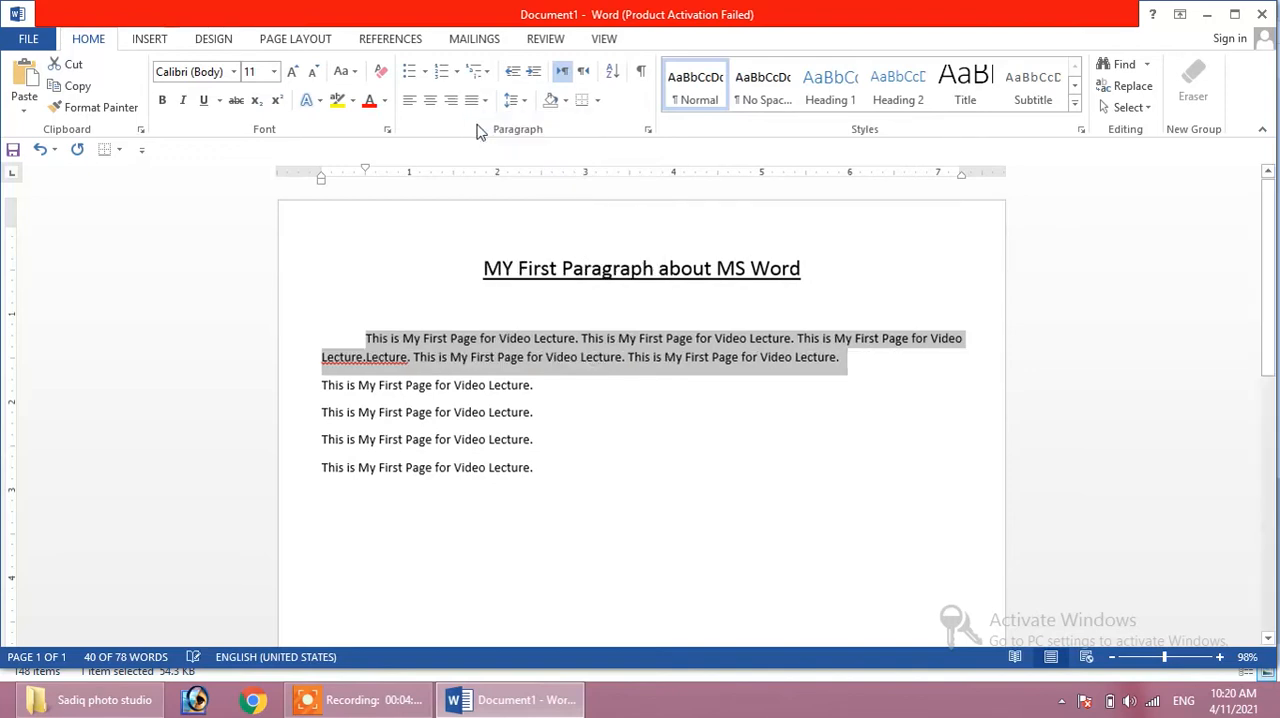
pyautogui.click(407, 103)
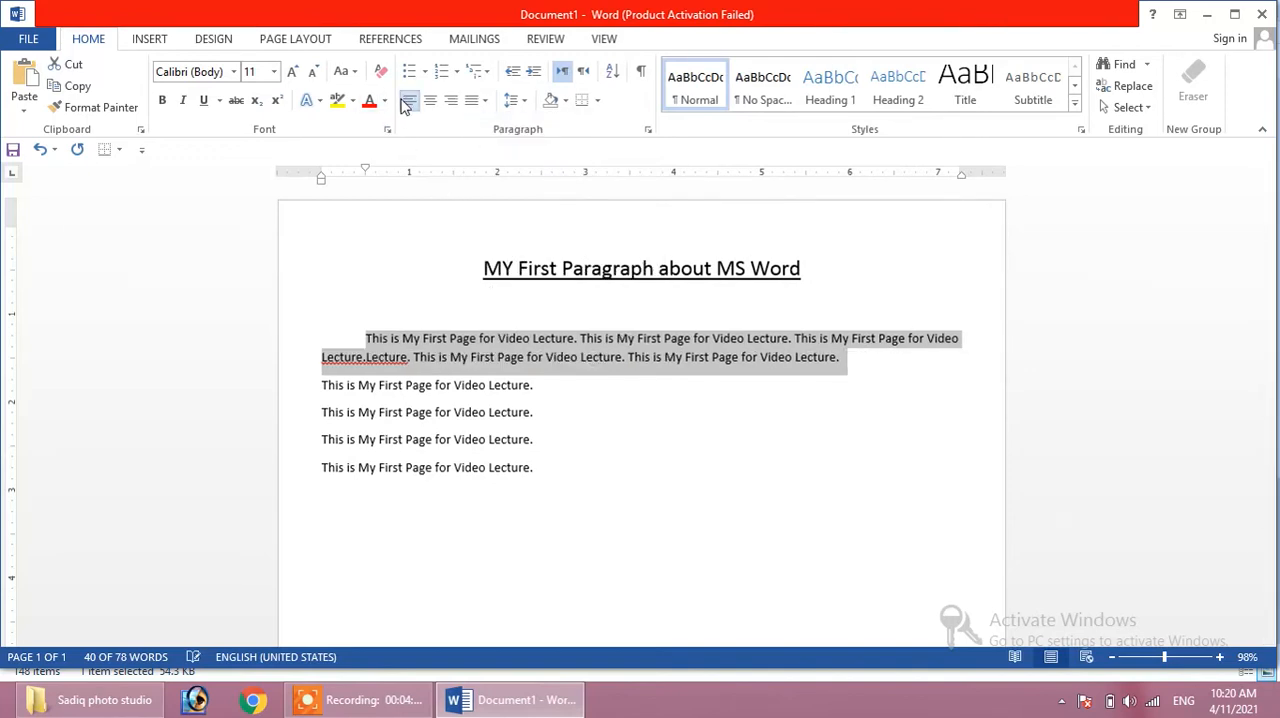
# - Remove the first-line indent from the merged paragraph
pyautogui.click(367, 338)
pyautogui.press('BackSpace')
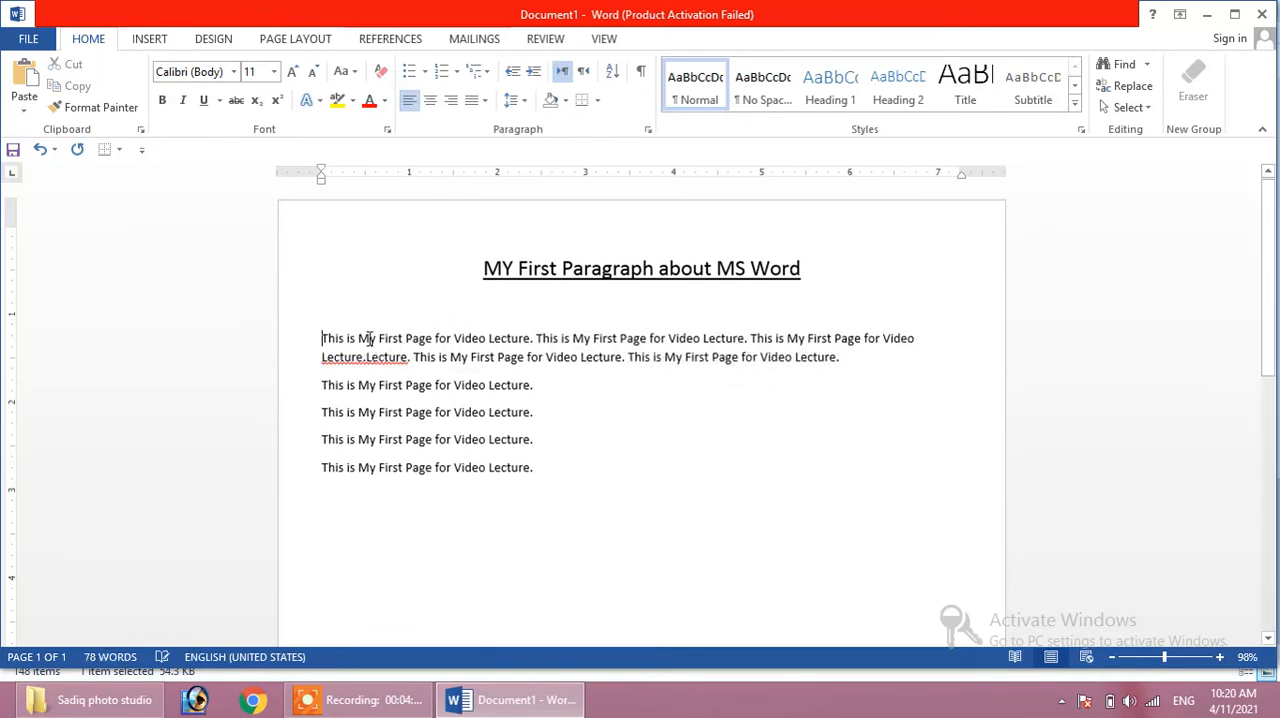
pyautogui.hotkey('ctrl', 's')
pyautogui.click(42, 38)
# - Look through the bullet library for the last four text lines and number them with the a., b., c. format
pyautogui.moveTo(533, 468); pyautogui.dragTo(302, 396)
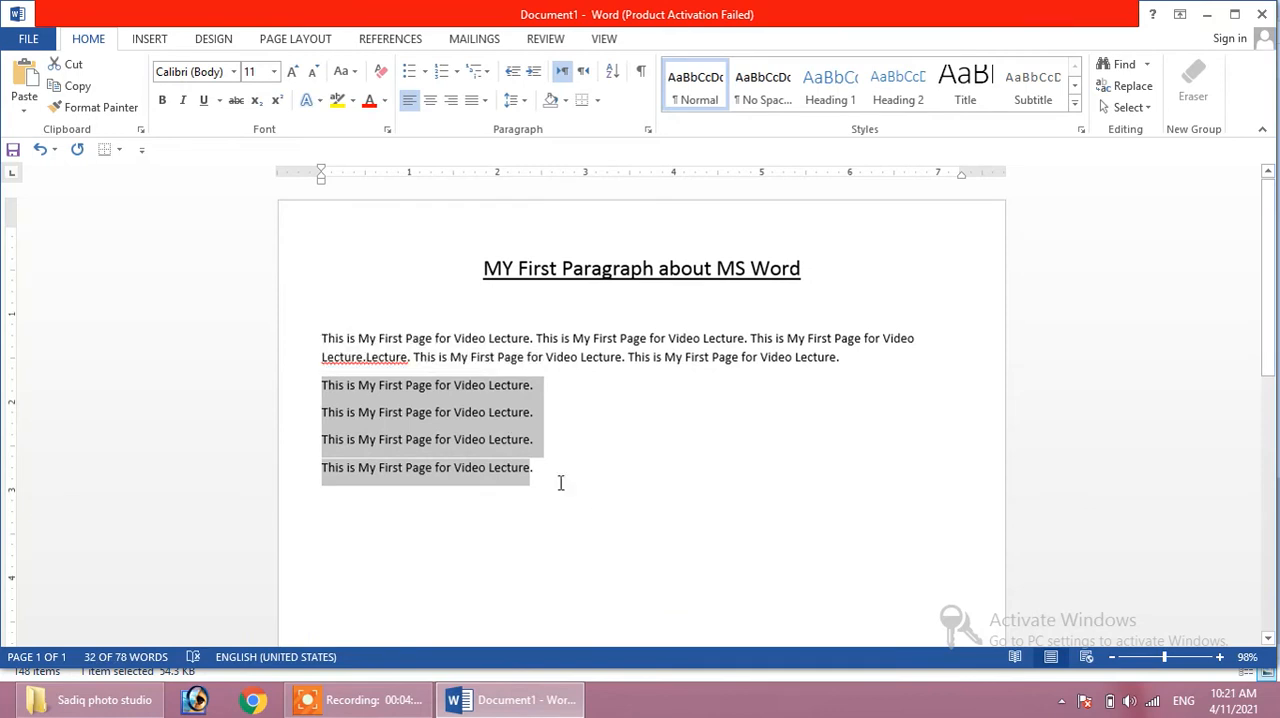
pyautogui.moveTo(535, 472); pyautogui.dragTo(329, 392)
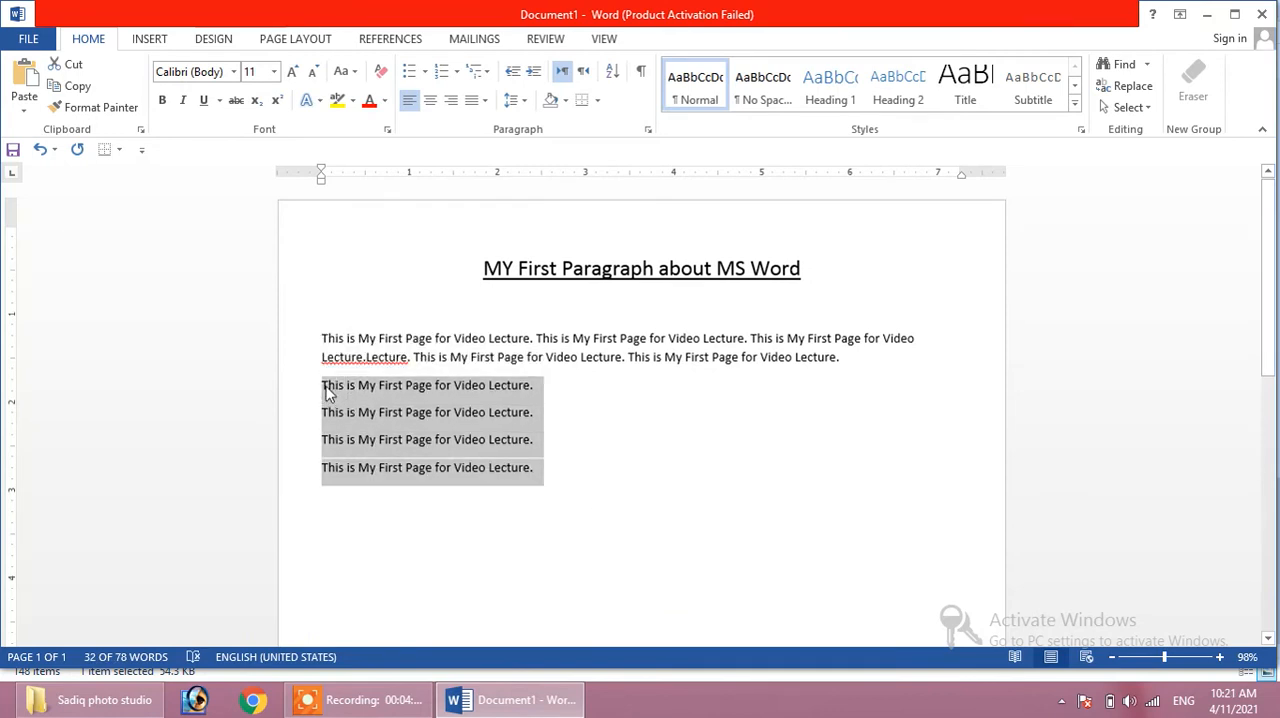
pyautogui.click(425, 78)
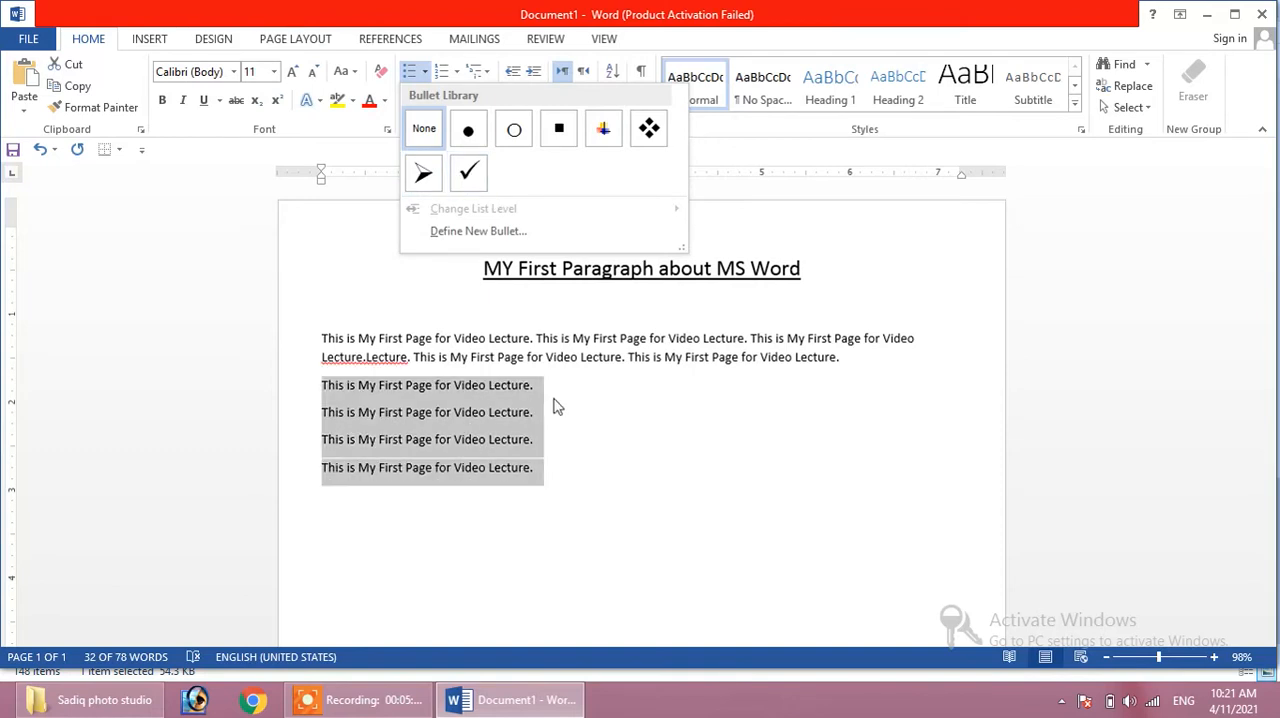
pyautogui.click(628, 436)
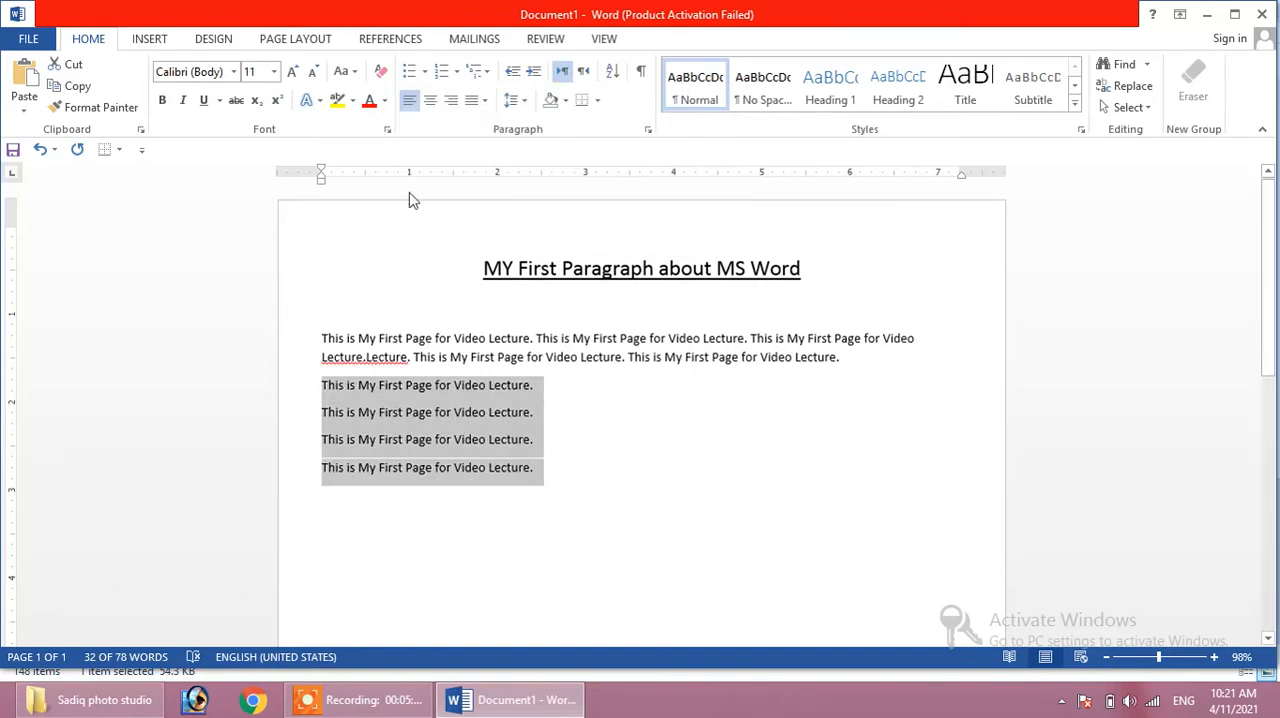
pyautogui.click(459, 78)
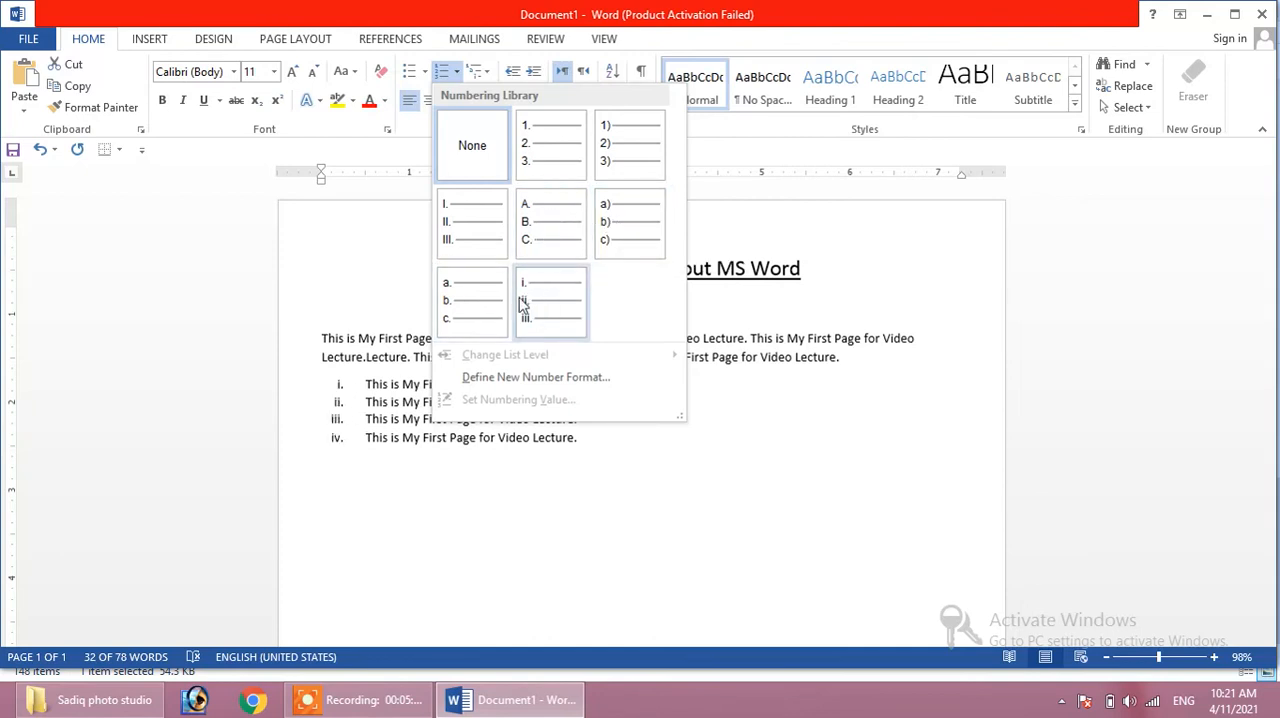
pyautogui.click(466, 296)
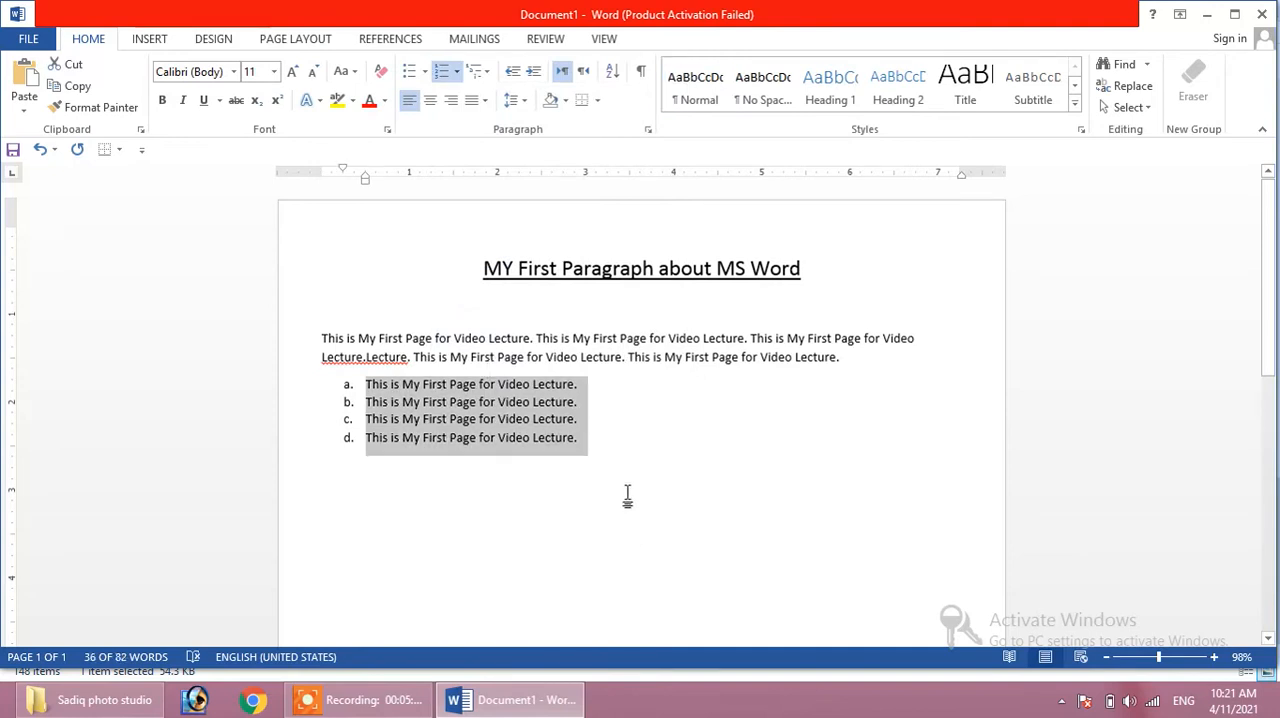
# - View the multilevel list styles available for the lettered list, leaving without choosing one
pyautogui.click(487, 78)
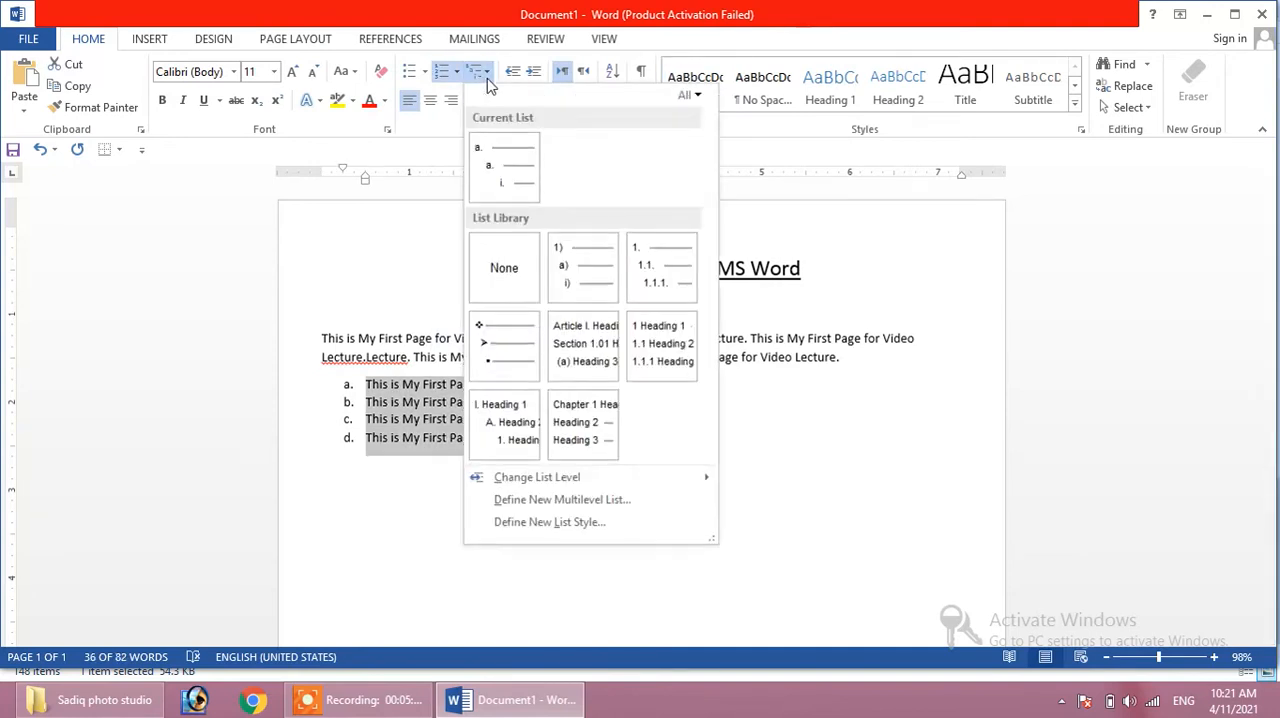
pyautogui.moveTo(565, 263)
pyautogui.click(382, 249)
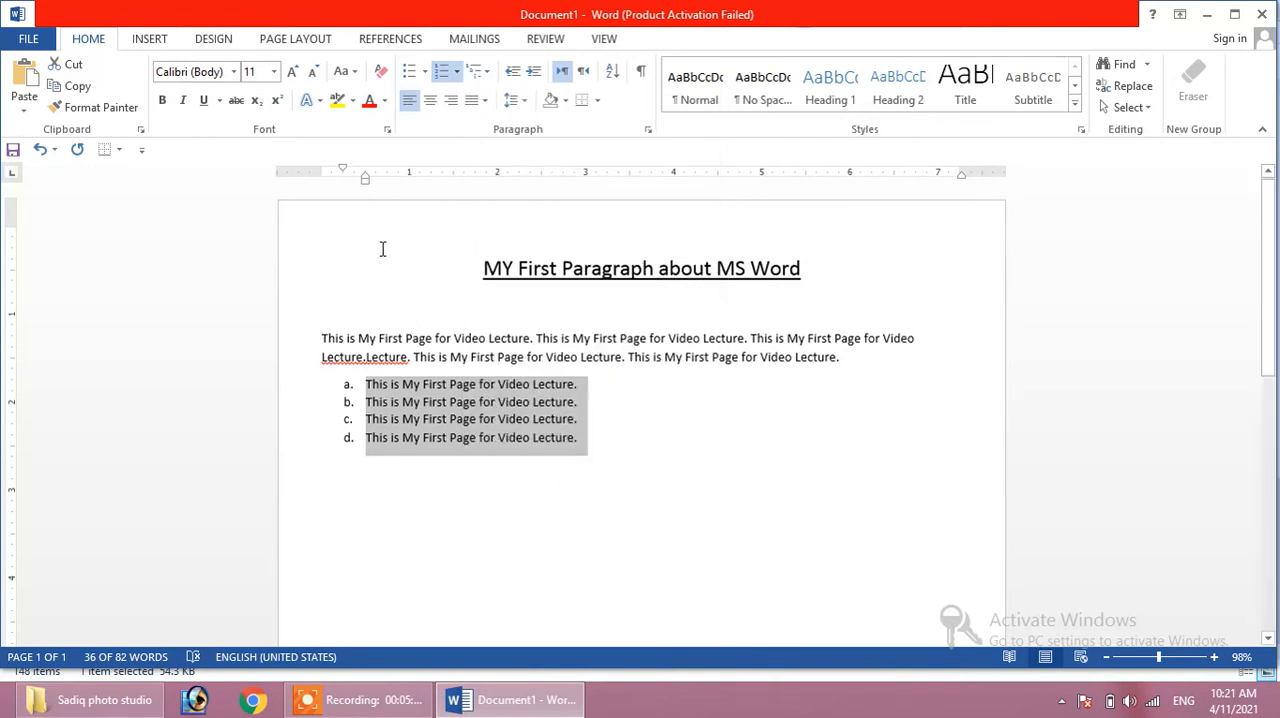
# - View the multilevel list styles for the first lettered item without choosing one, leaving that item selected
pyautogui.click(581, 386)
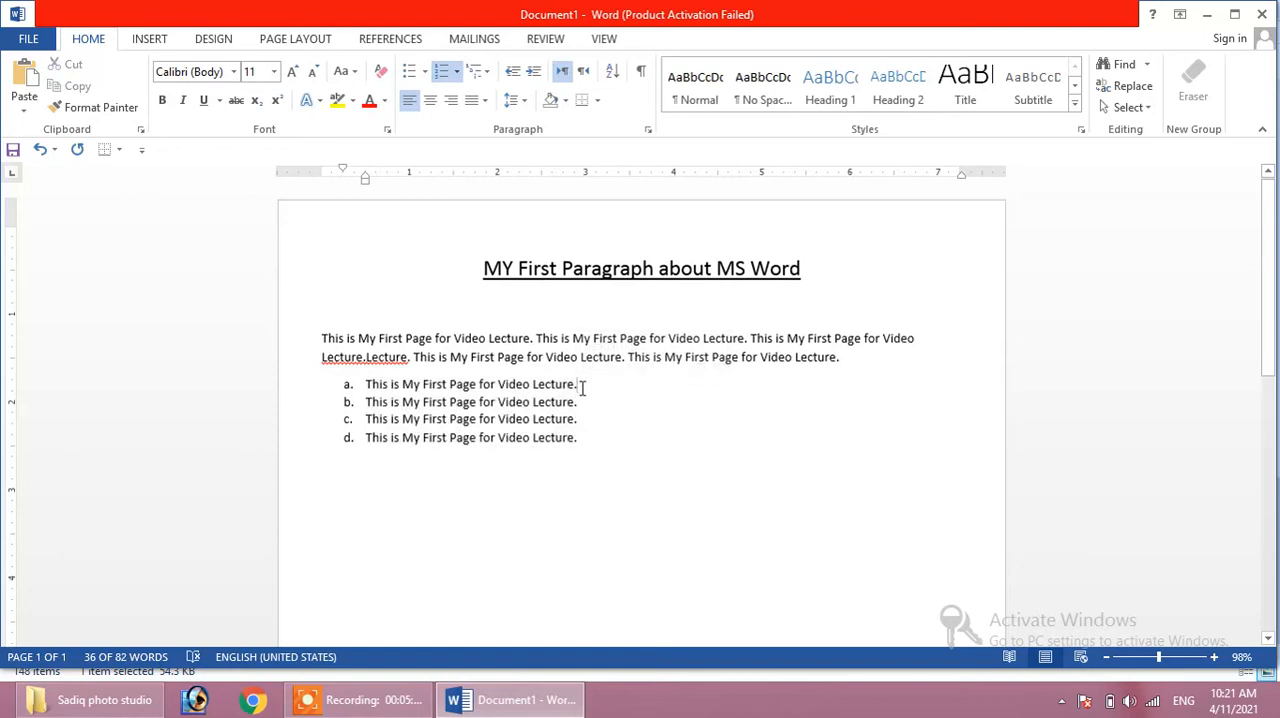
pyautogui.moveTo(572, 386); pyautogui.dragTo(366, 385)
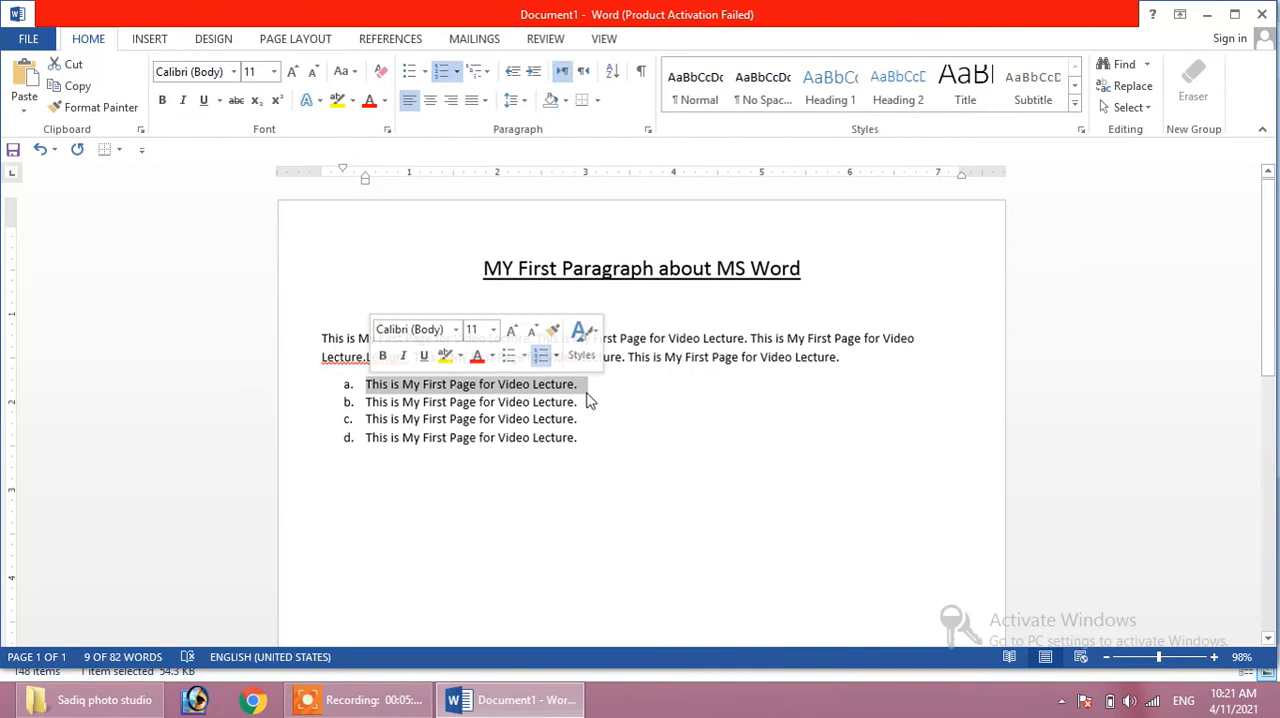
pyautogui.click(480, 71)
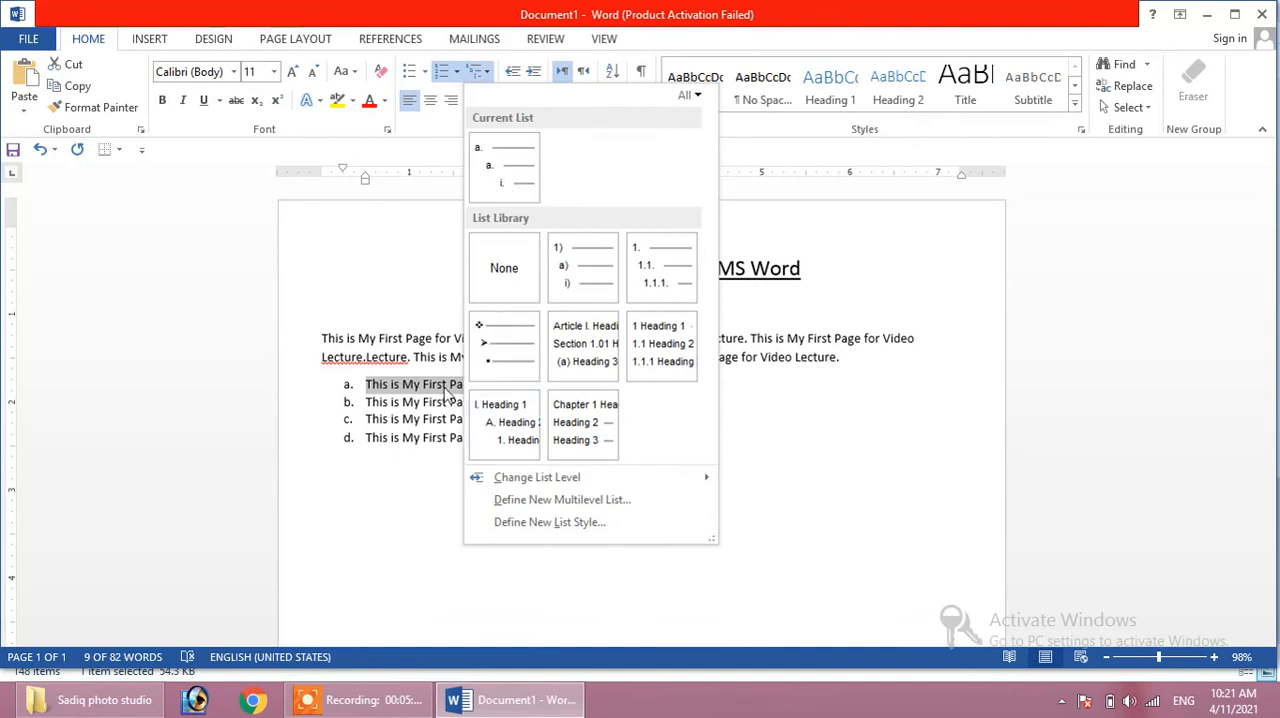
pyautogui.click(773, 453)
pyautogui.click(580, 384)
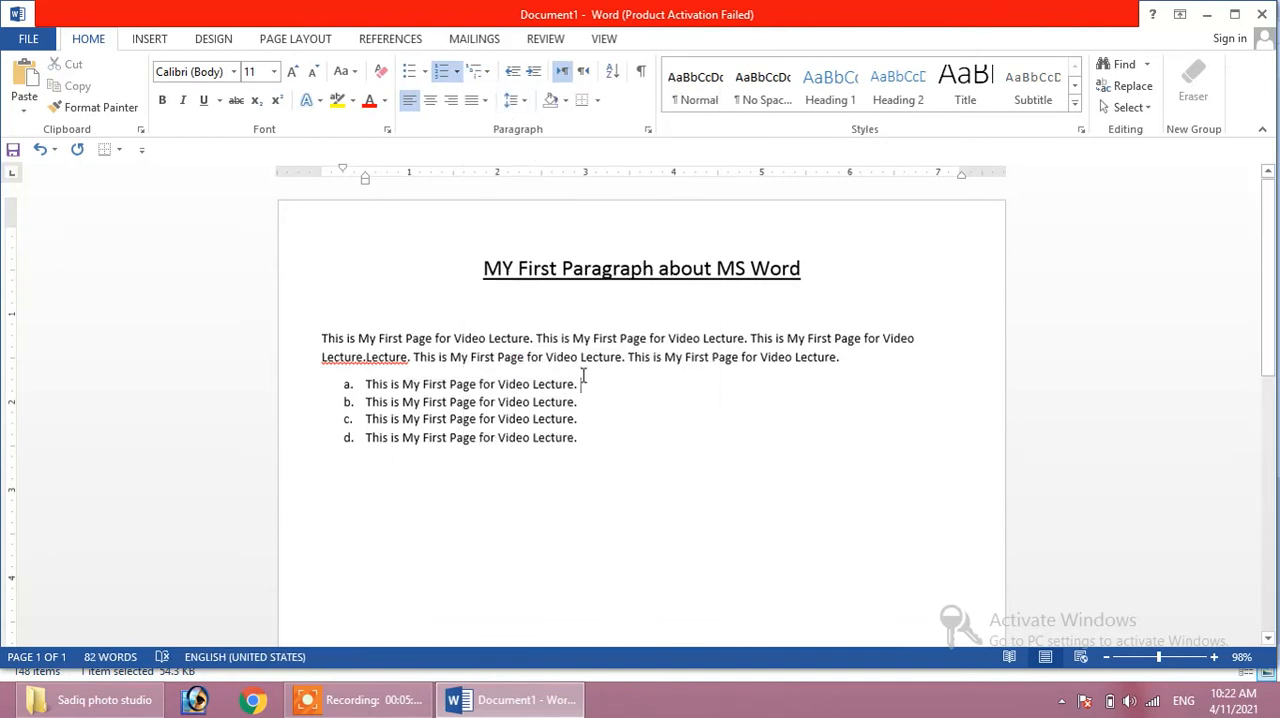
pyautogui.click(347, 384)
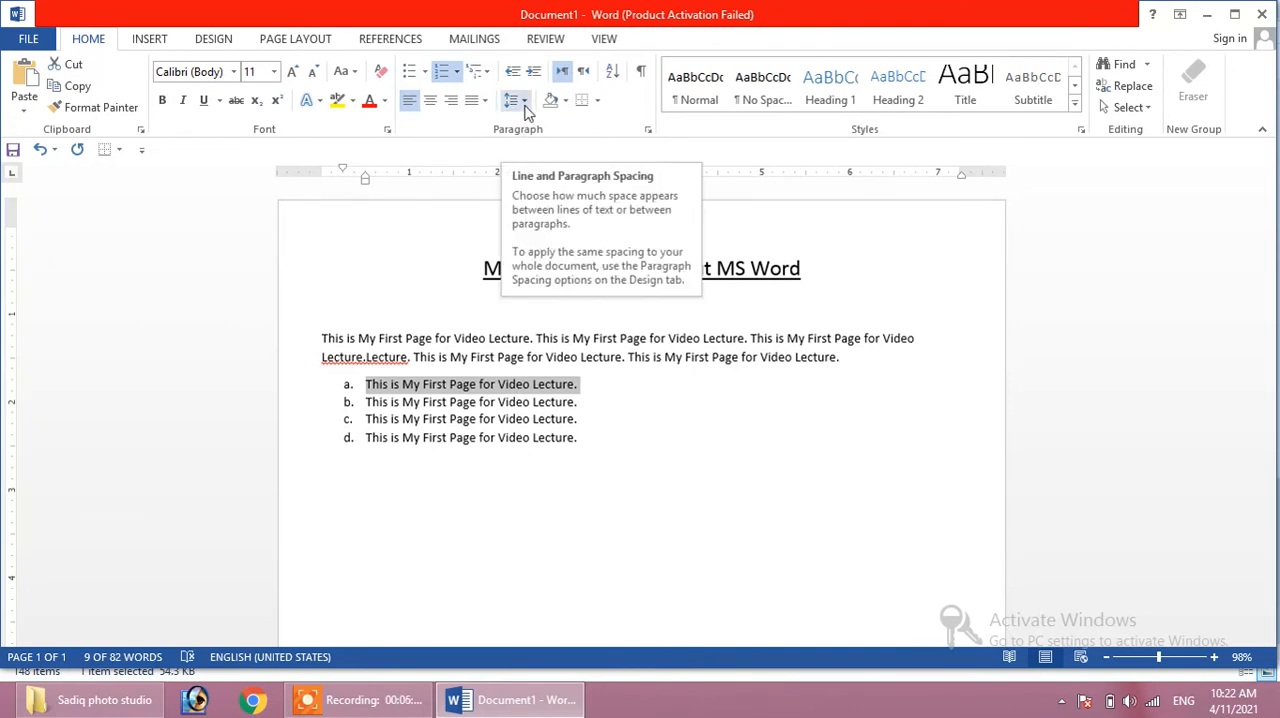
# - Set the line spacing of all four lettered items to 1.5
pyautogui.moveTo(585, 440); pyautogui.dragTo(375, 386)
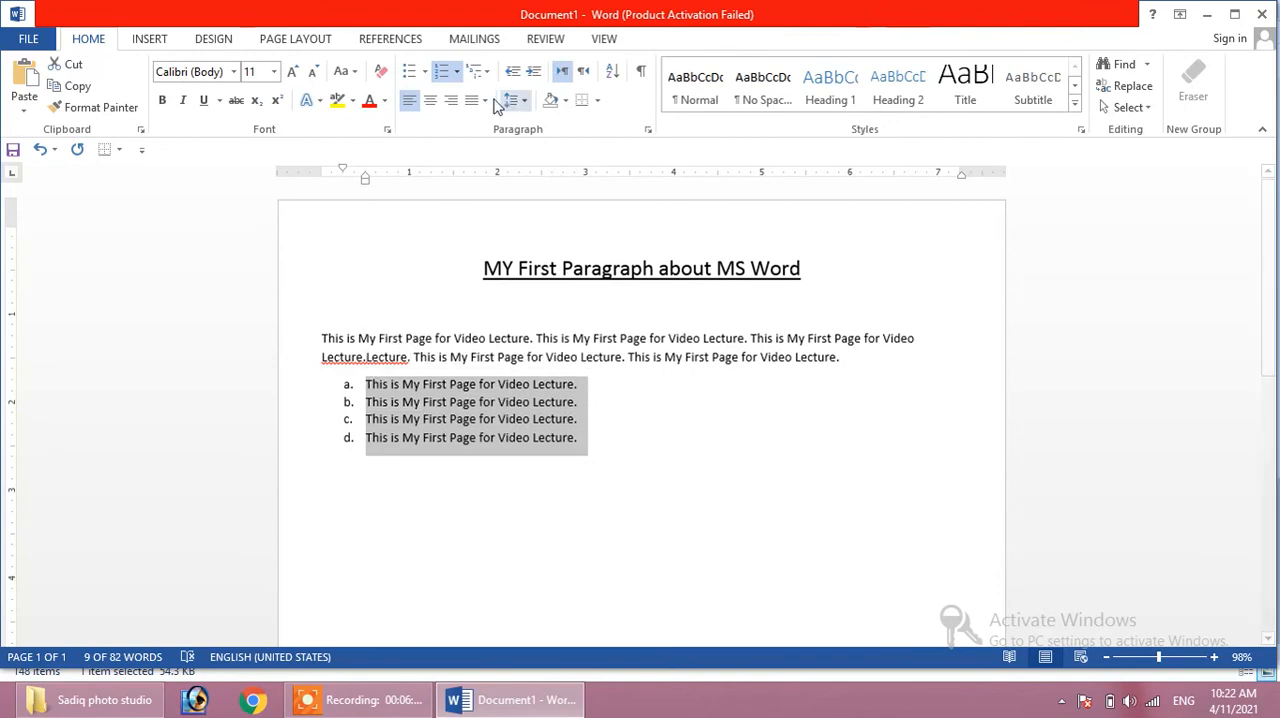
pyautogui.click(524, 101)
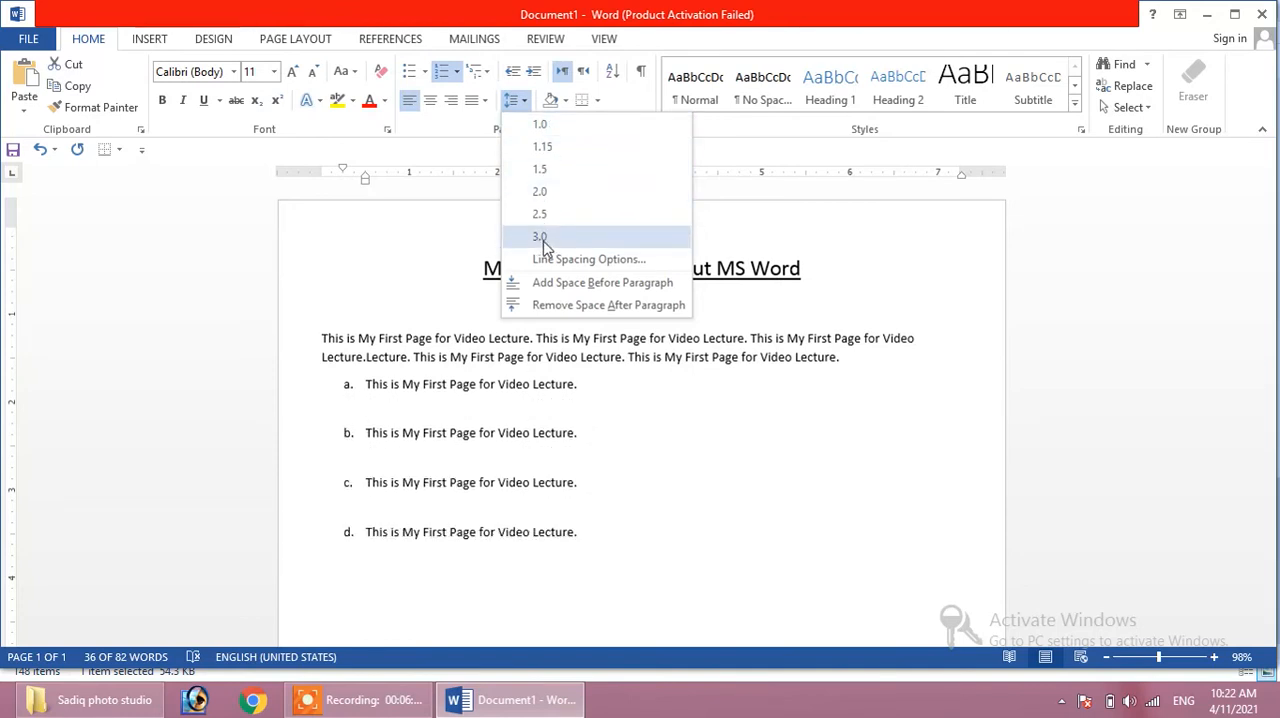
pyautogui.click(550, 172)
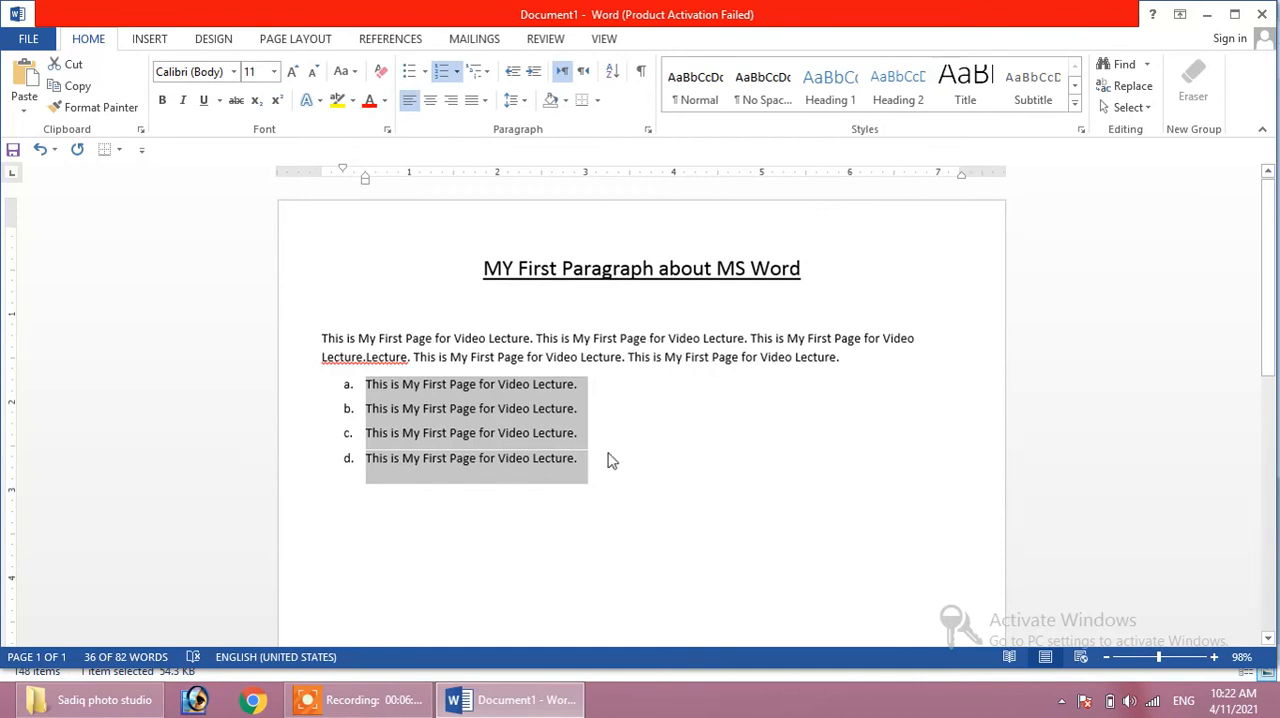
# - Set the four lettered items' line spacing to Double in the paragraph settings
pyautogui.click(516, 100)
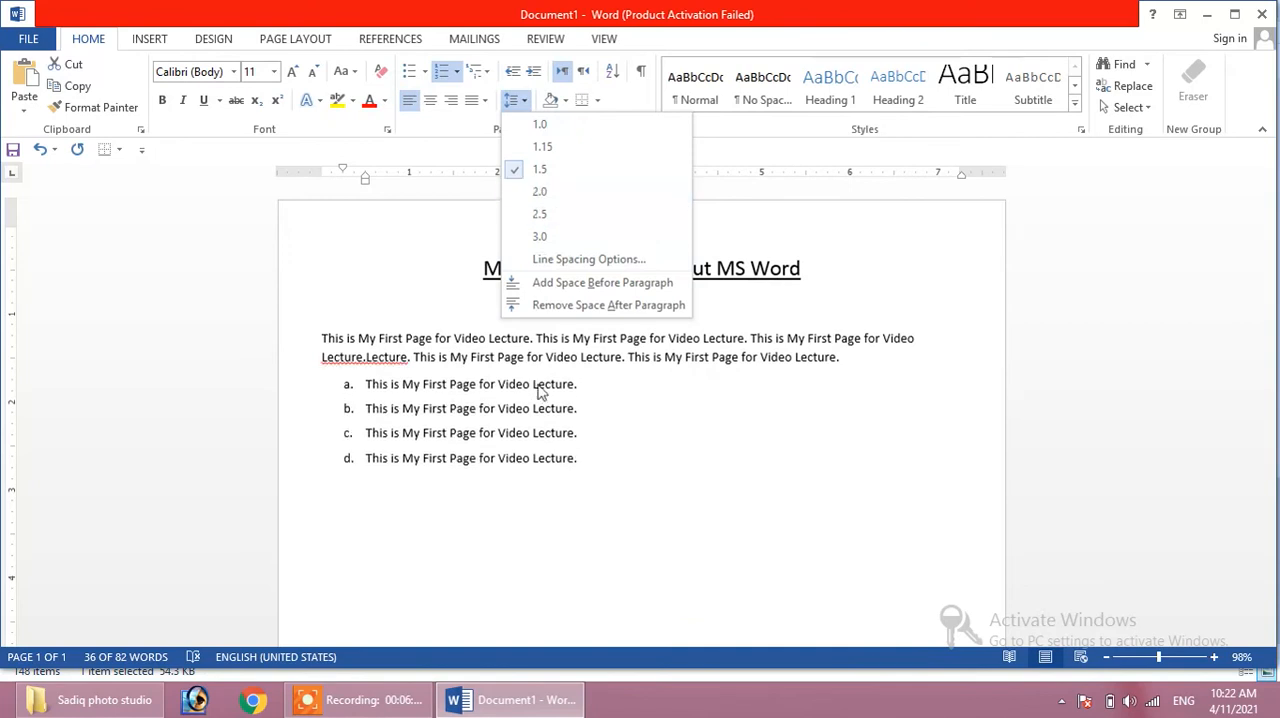
pyautogui.rightClick(506, 409)
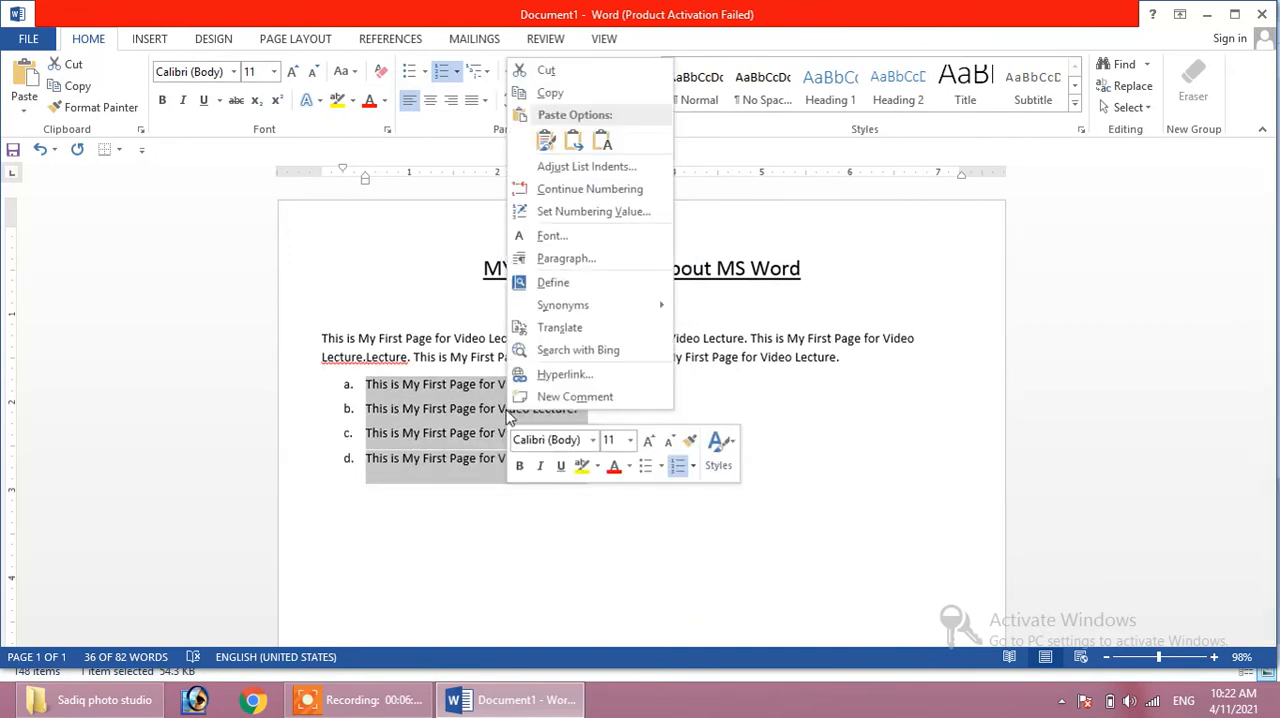
pyautogui.click(561, 260)
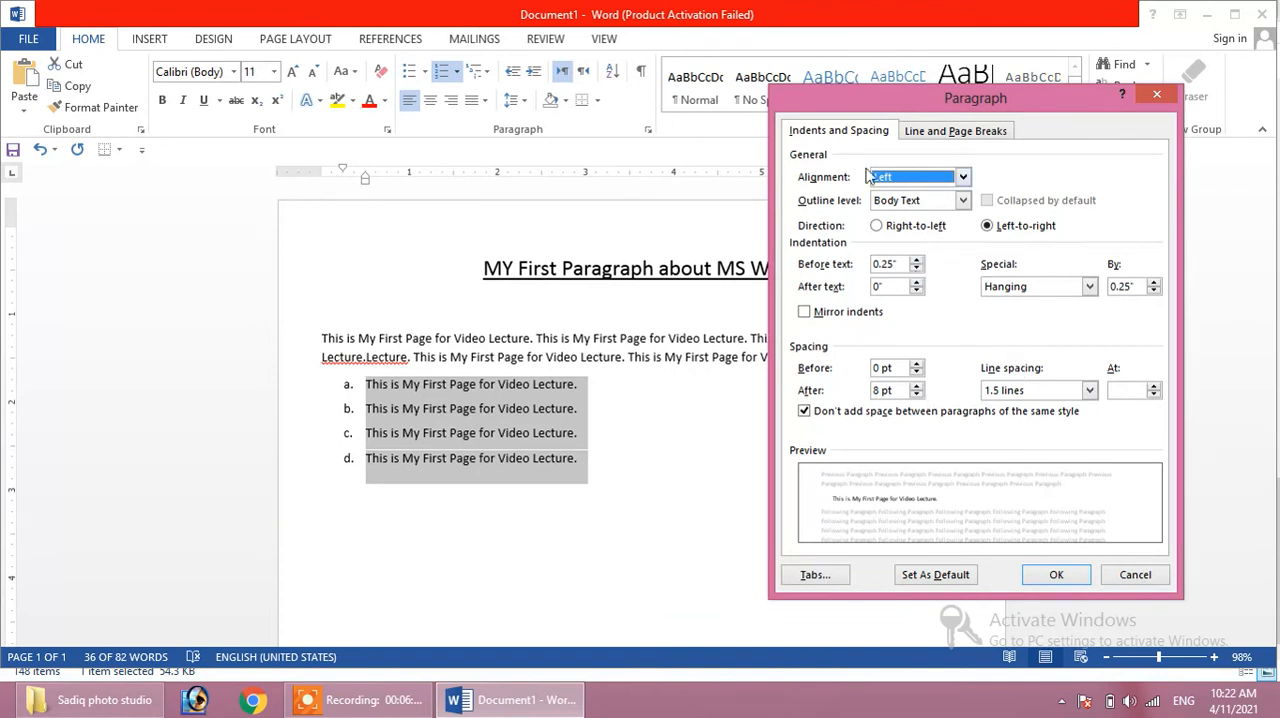
pyautogui.click(1090, 391)
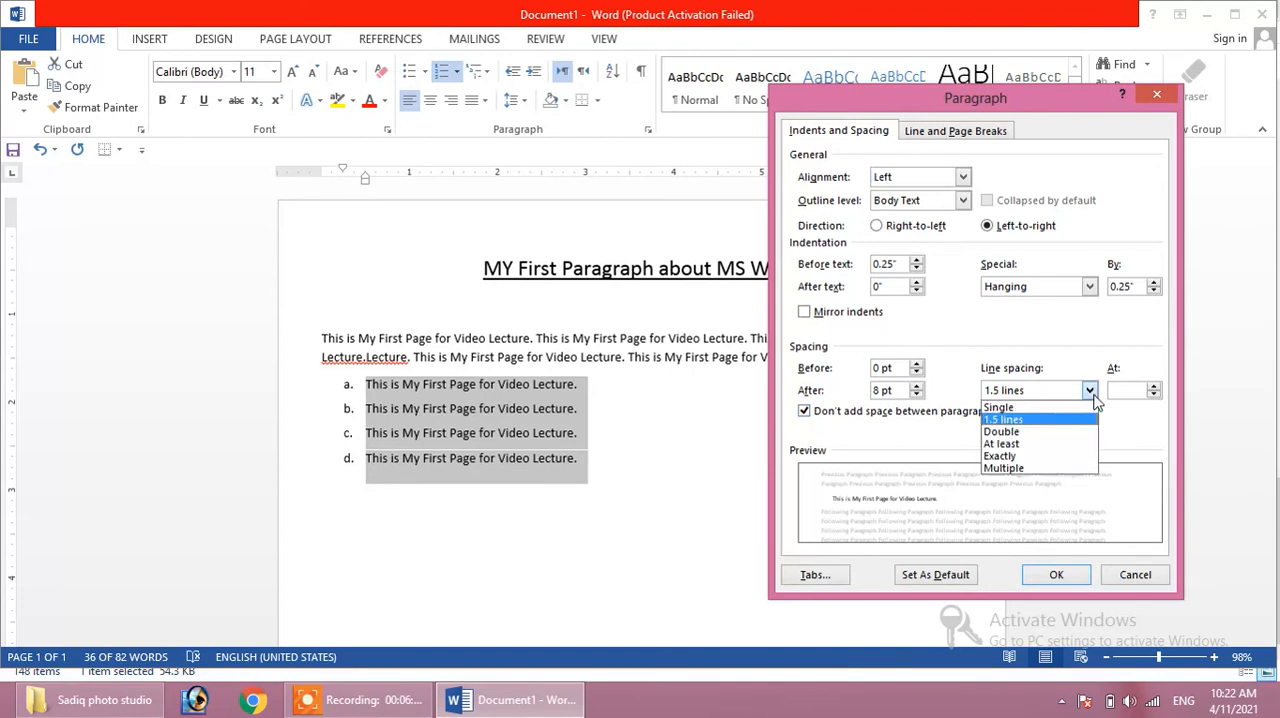
pyautogui.click(1028, 433)
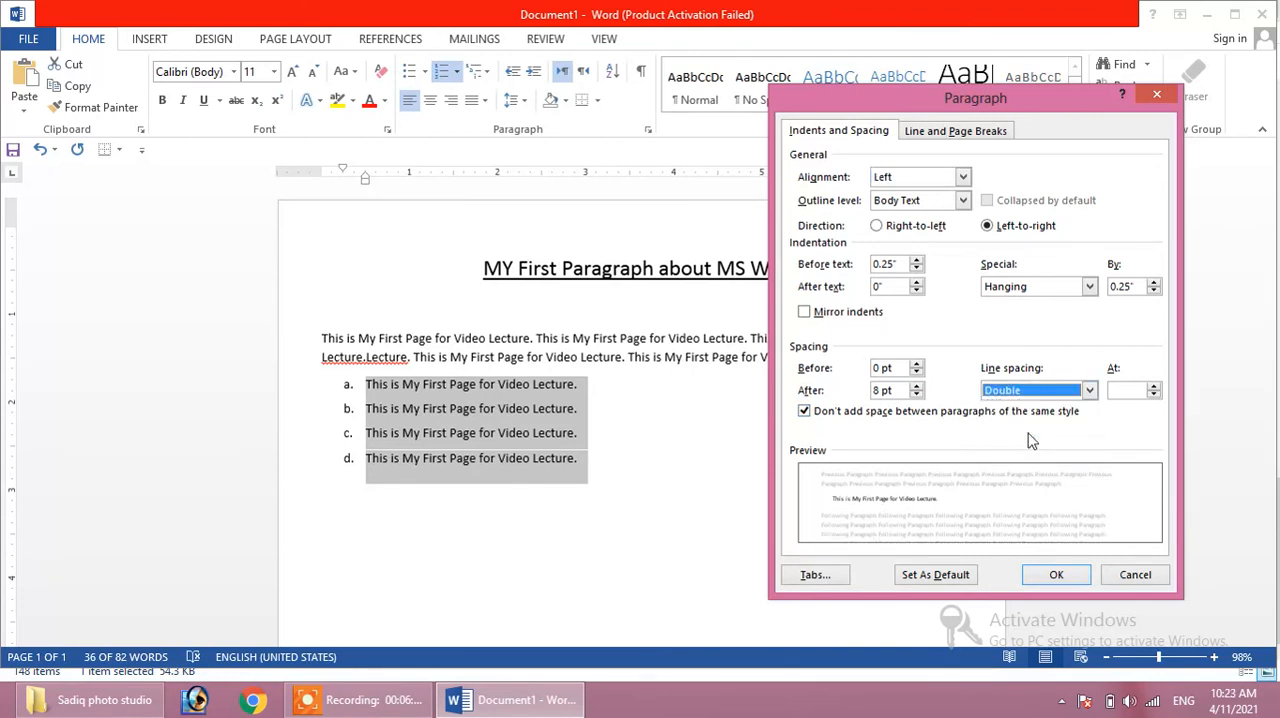
pyautogui.click(1055, 574)
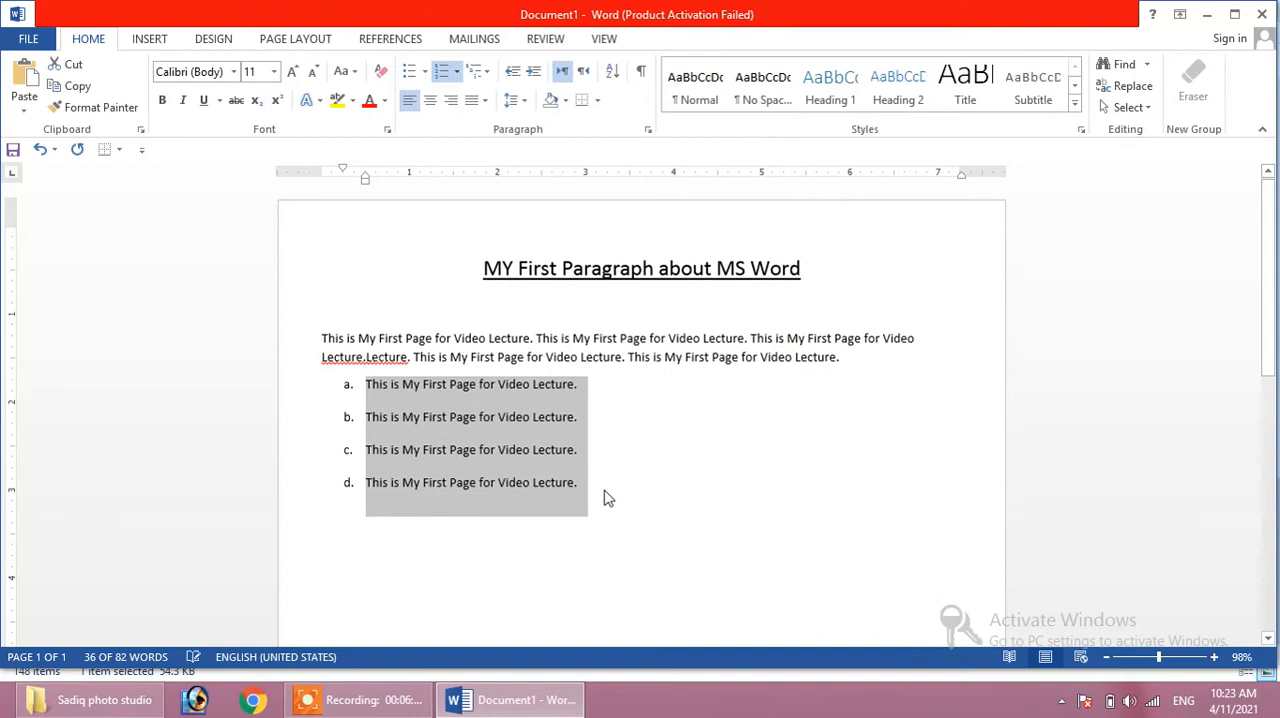
# - Set the four lettered items' line spacing to 1.5 and apply light orange shading behind them
pyautogui.click(520, 102)
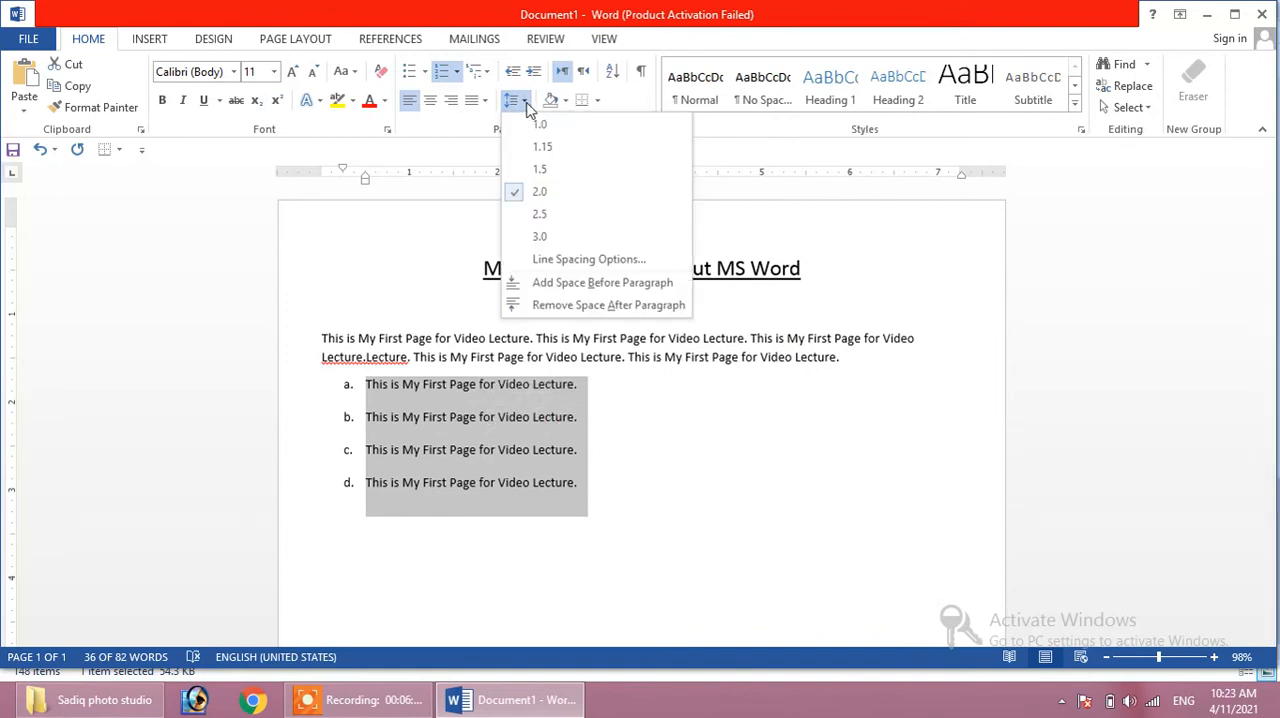
pyautogui.click(534, 172)
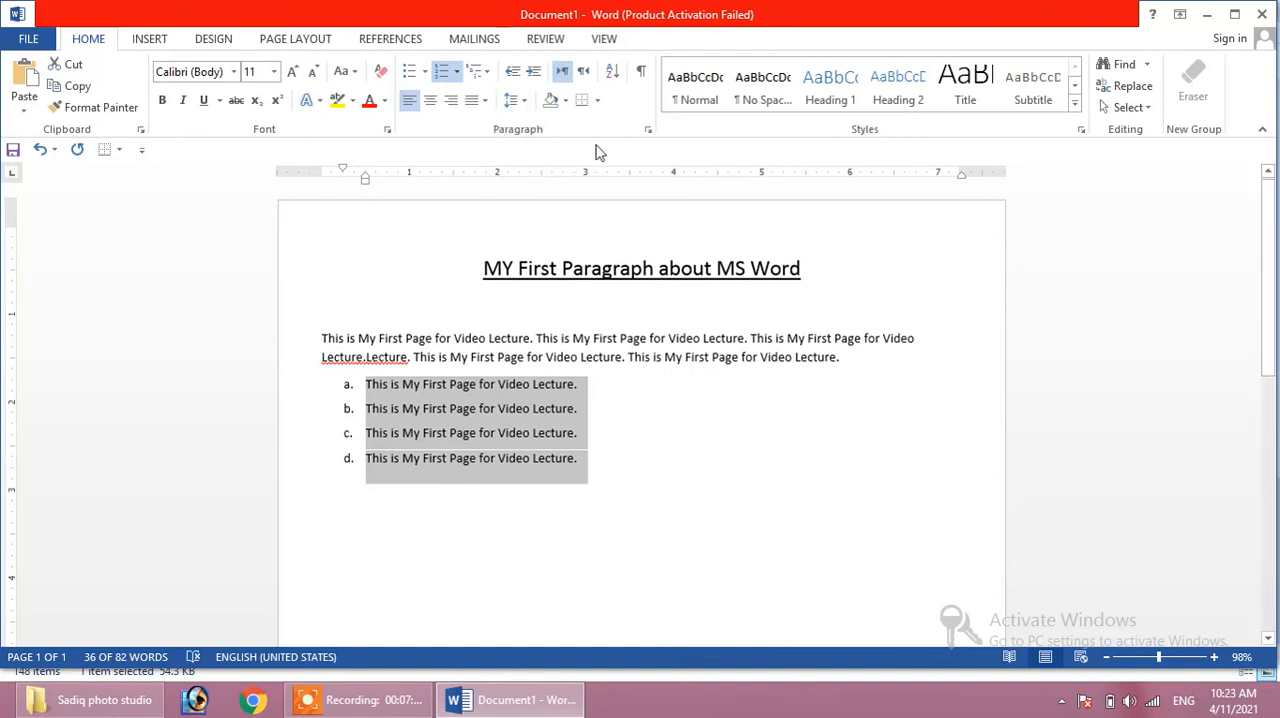
pyautogui.click(566, 102)
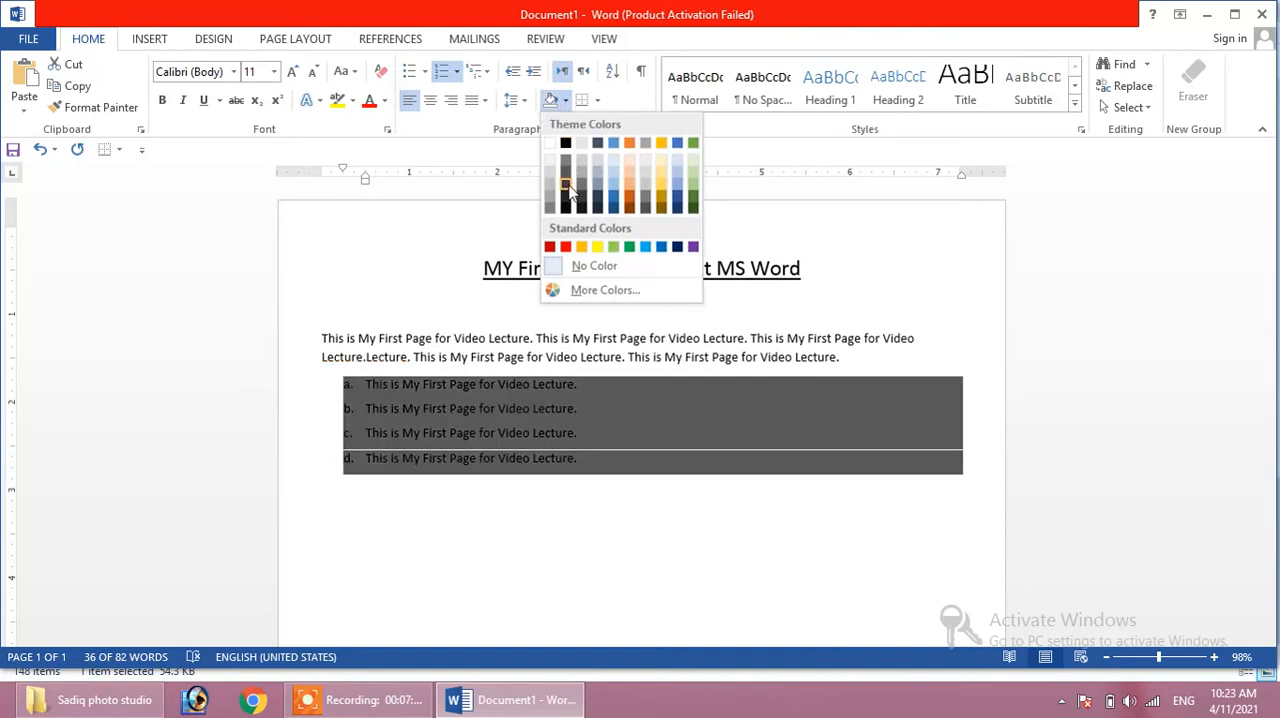
pyautogui.click(632, 173)
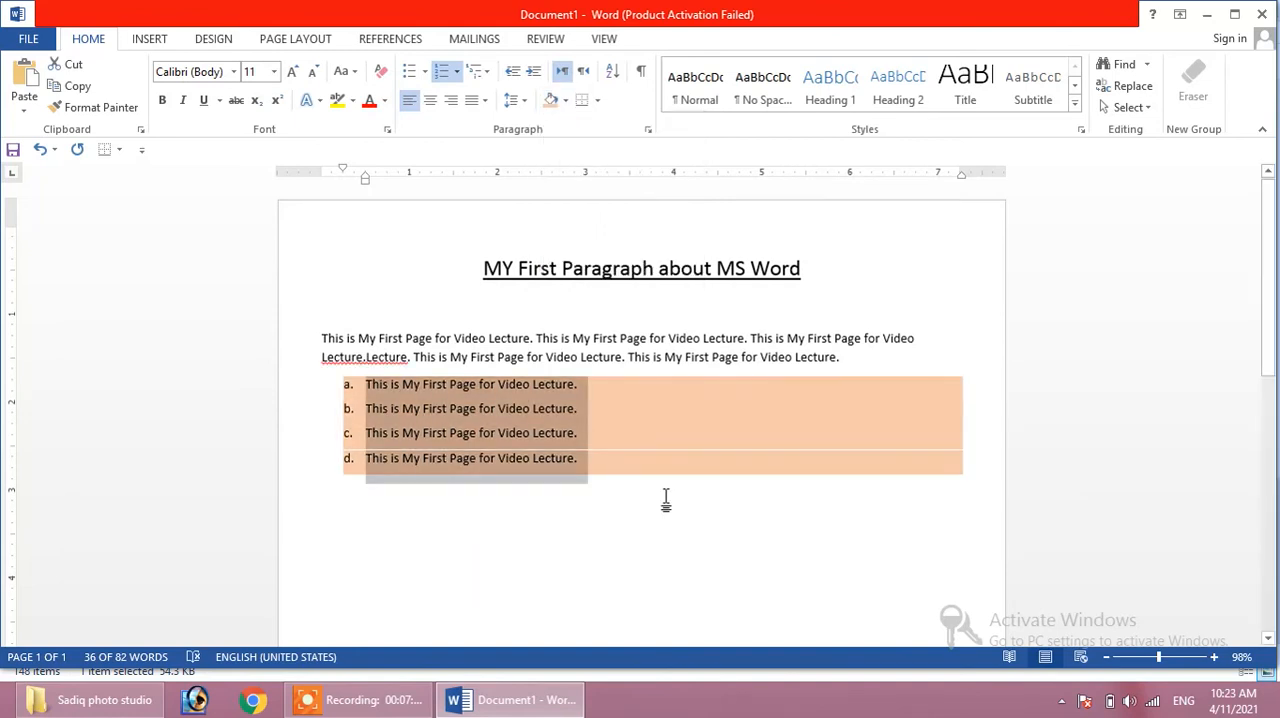
# - Apply All Borders to the four shaded list items and deselect them
pyautogui.click(595, 101)
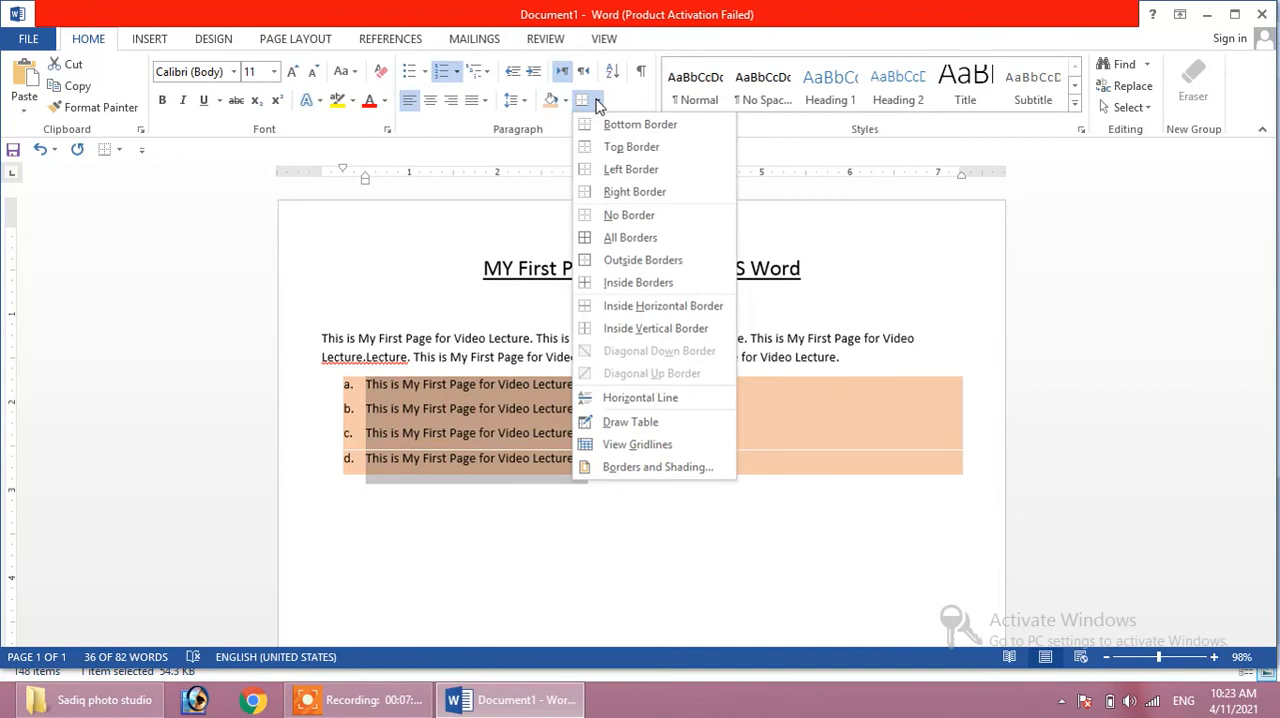
pyautogui.click(625, 238)
pyautogui.click(657, 523)
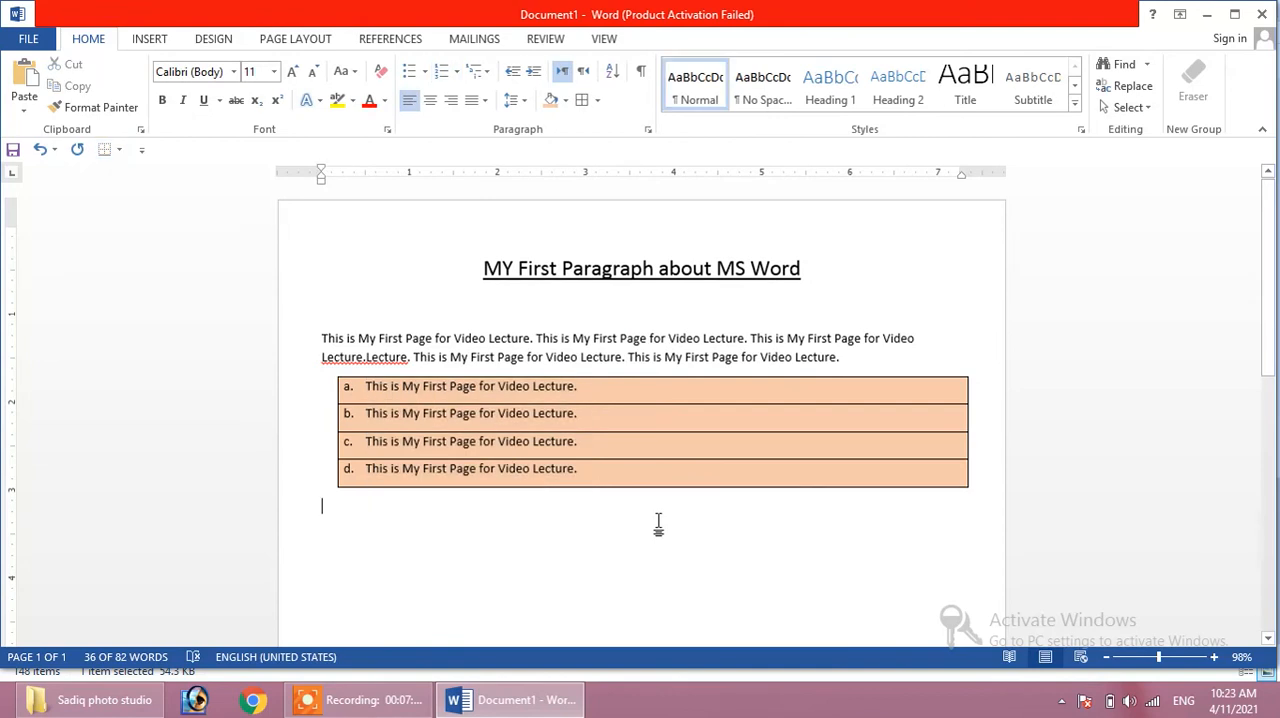
# - Sort the four lettered items by paragraphs as text in ascending order, with no header row
pyautogui.moveTo(607, 470); pyautogui.dragTo(356, 381)
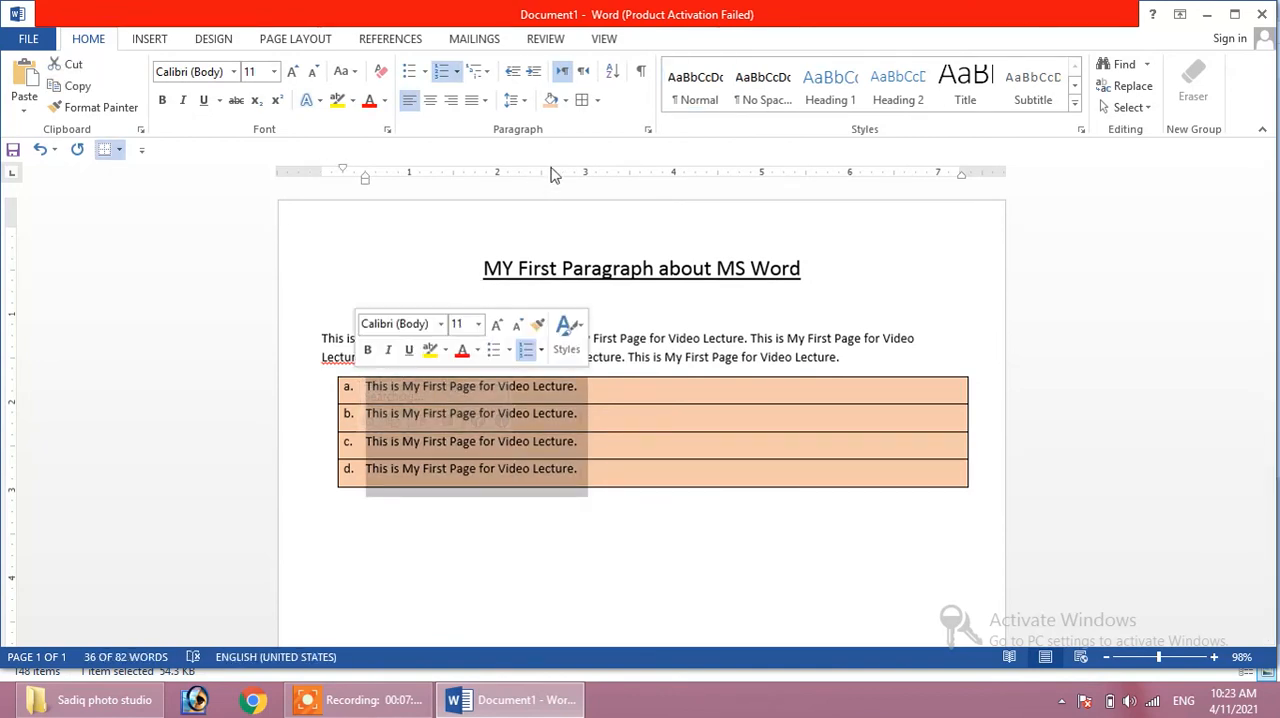
pyautogui.click(613, 76)
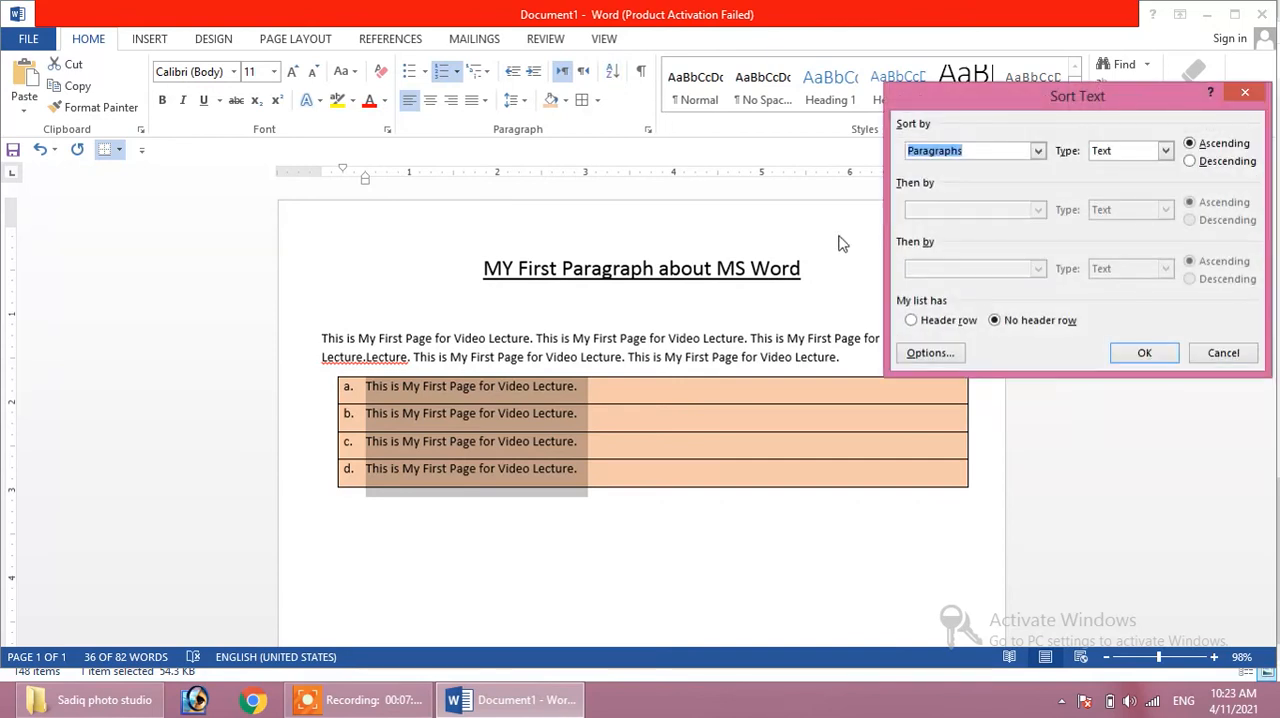
pyautogui.click(1143, 354)
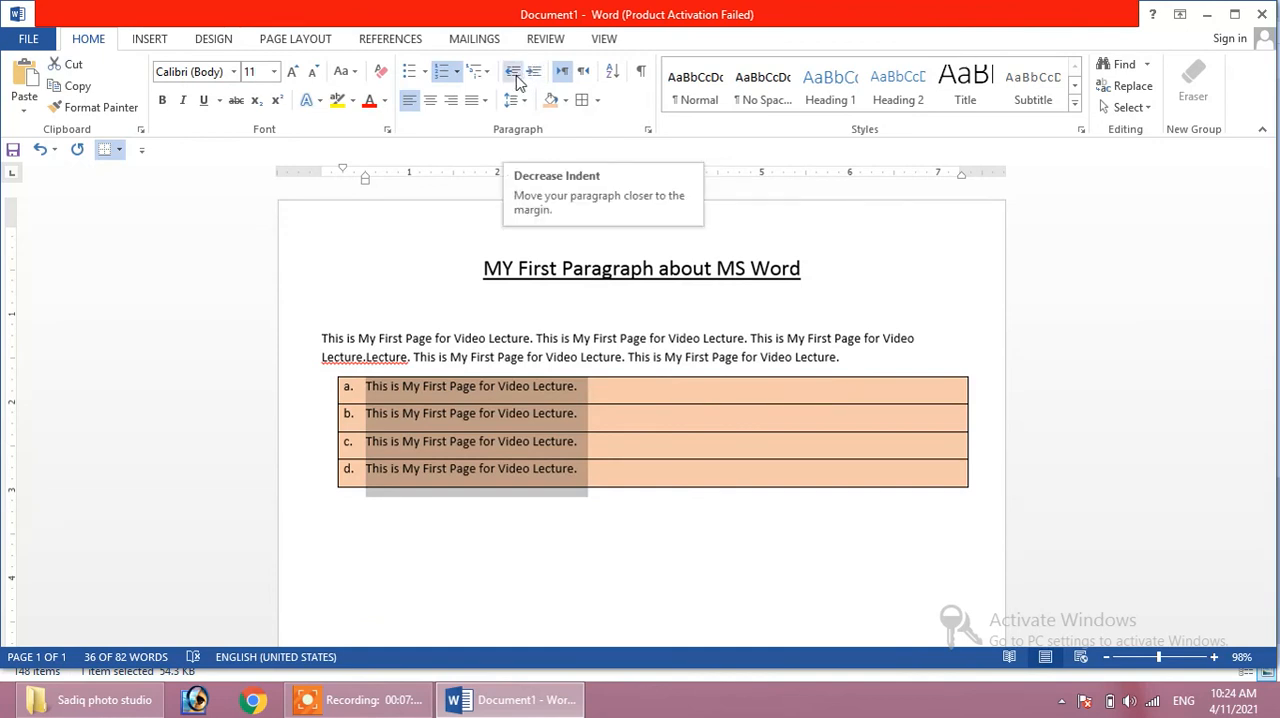
# - Increase the merged paragraph's left indent in stages to 1.5 inches and bring it back down to 0.25 inch
pyautogui.click(321, 340)
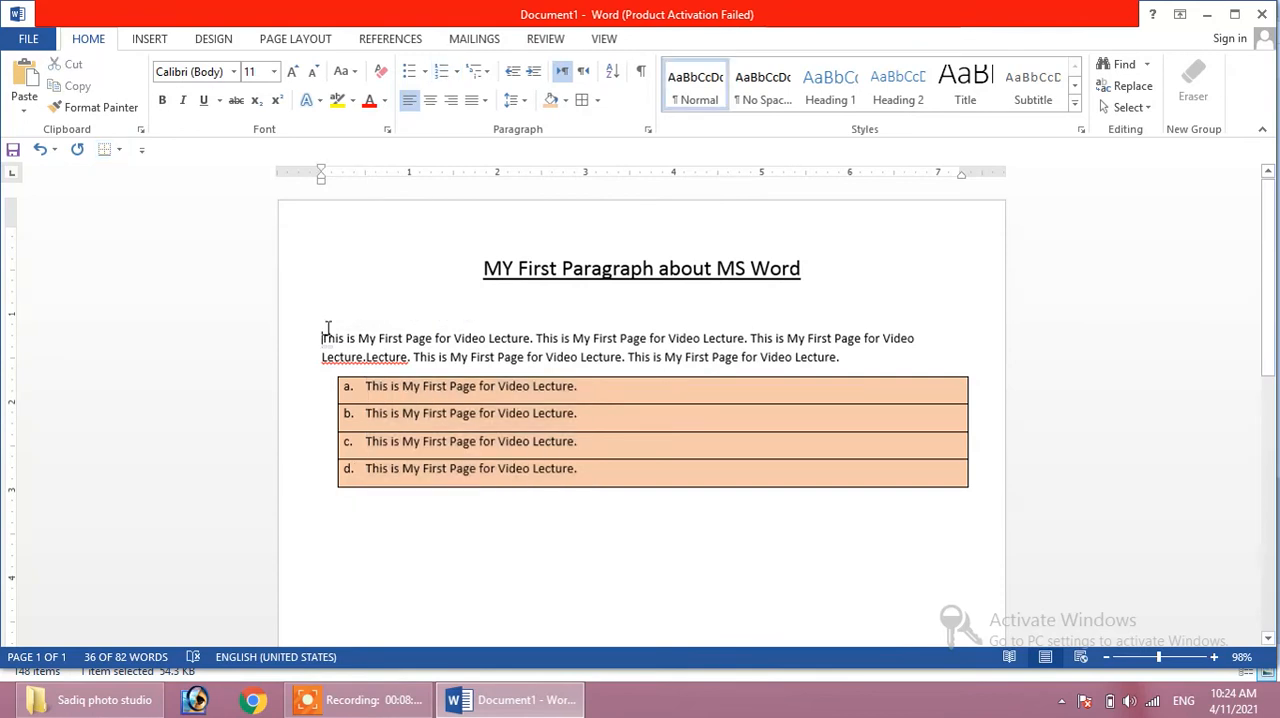
pyautogui.click(533, 73)
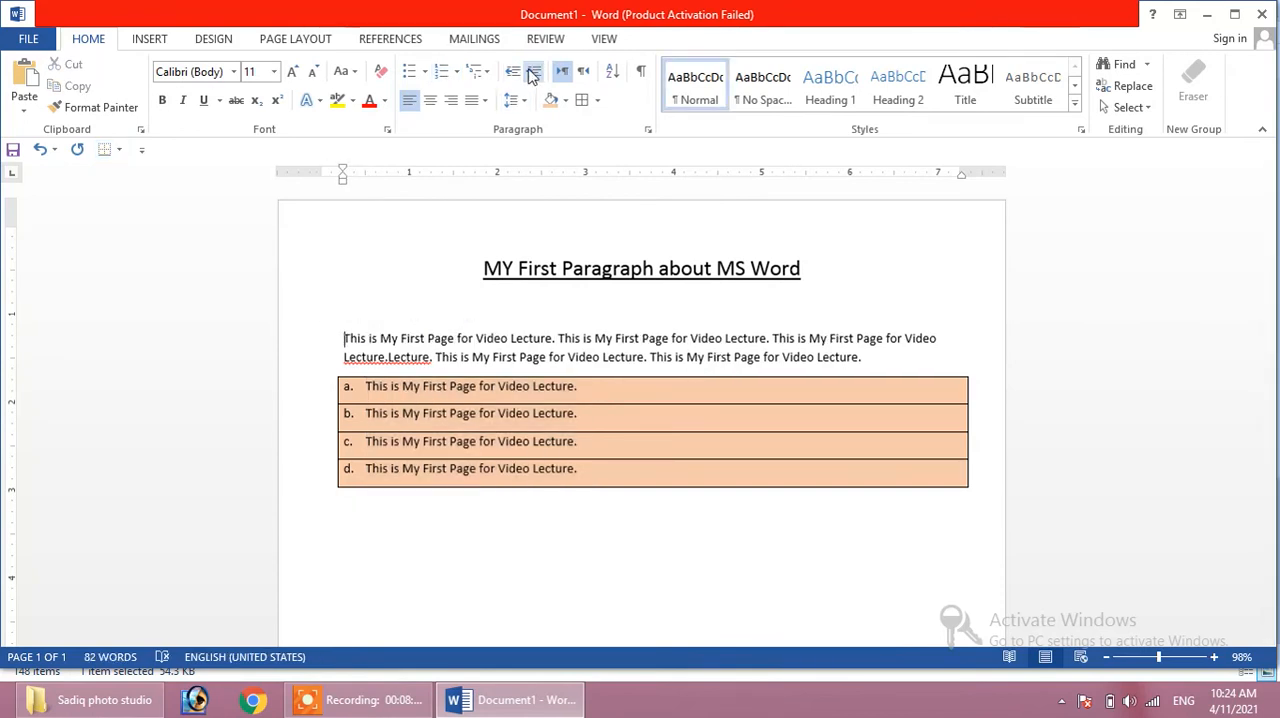
pyautogui.click(533, 73)
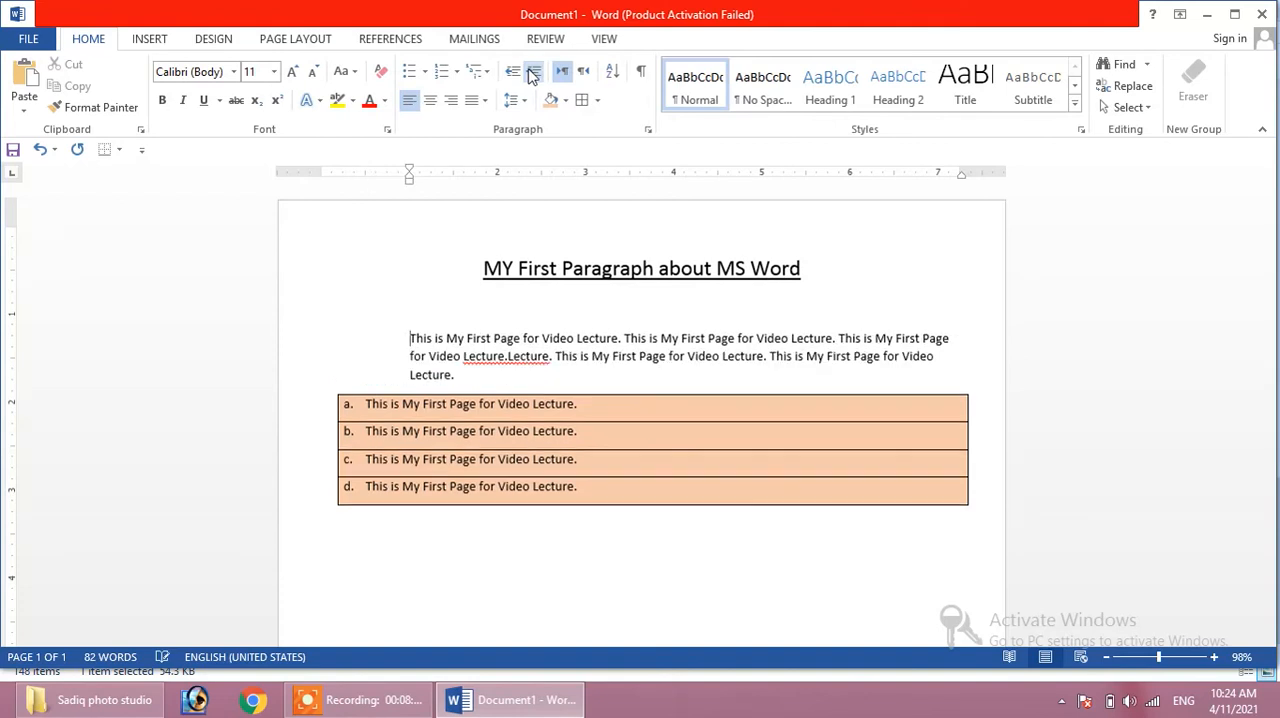
pyautogui.click(533, 73)
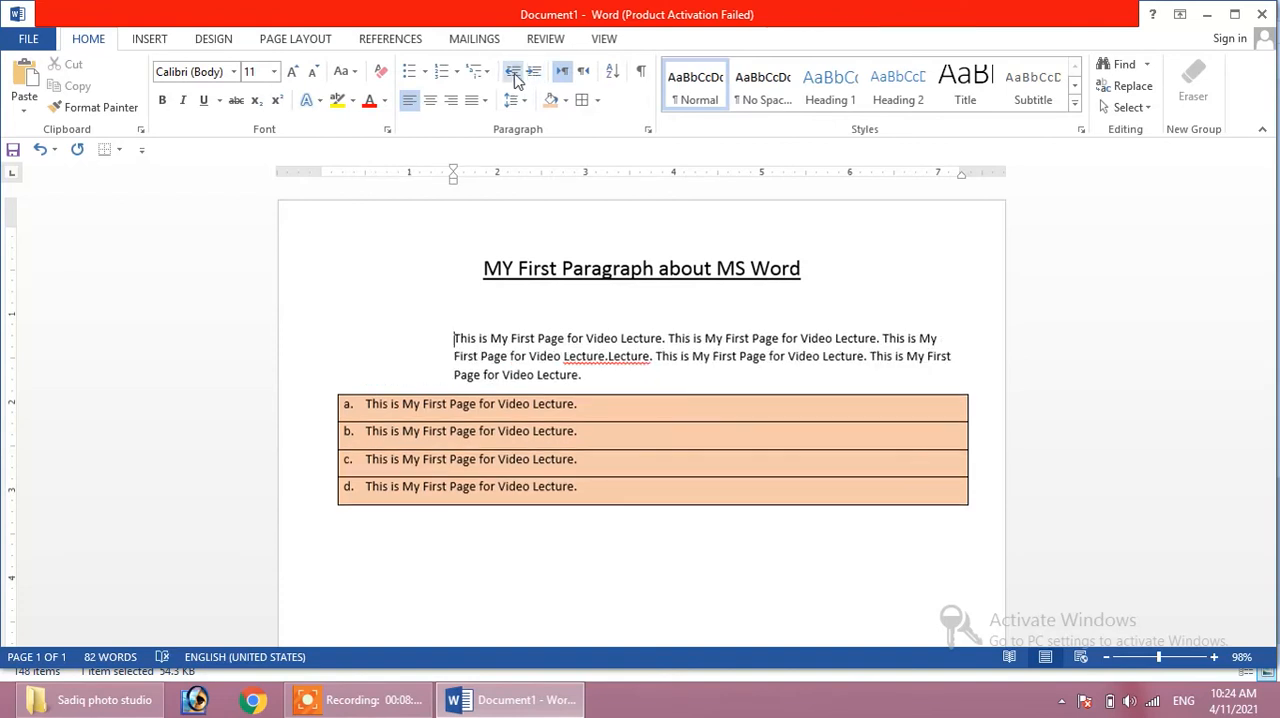
pyautogui.click(513, 73)
pyautogui.click(513, 73)
pyautogui.click(513, 73)
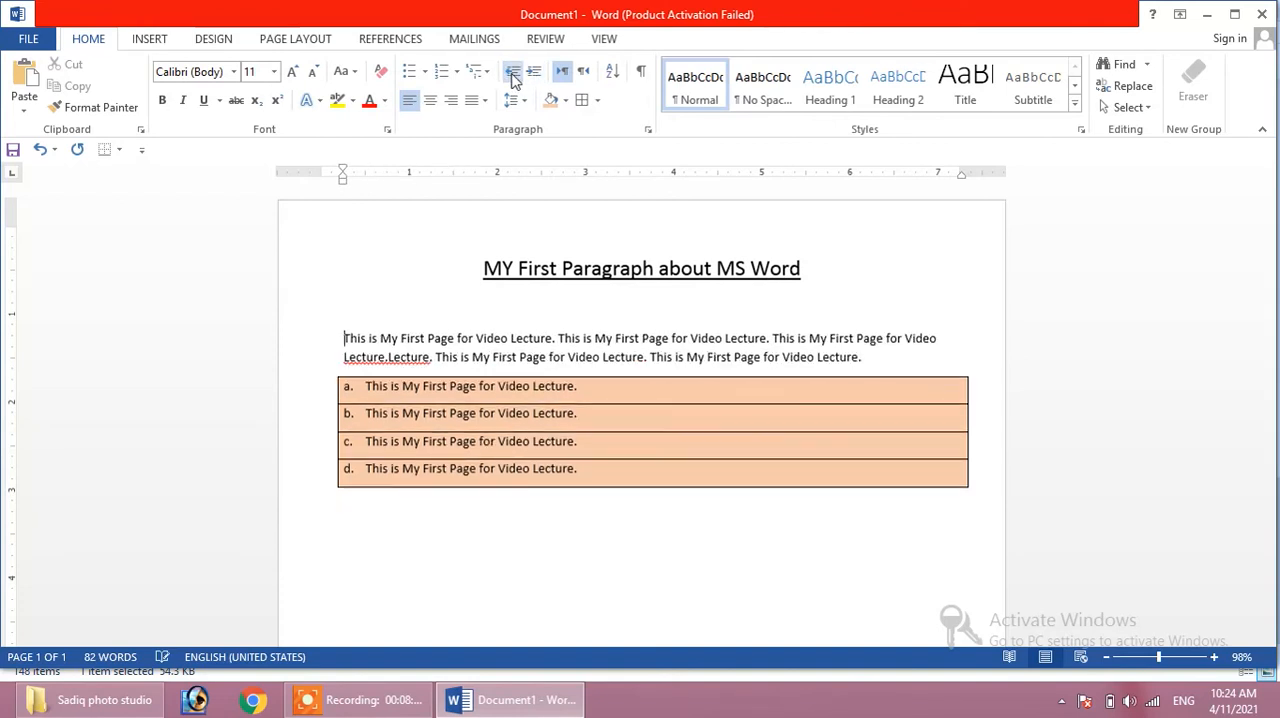
pyautogui.click(533, 73)
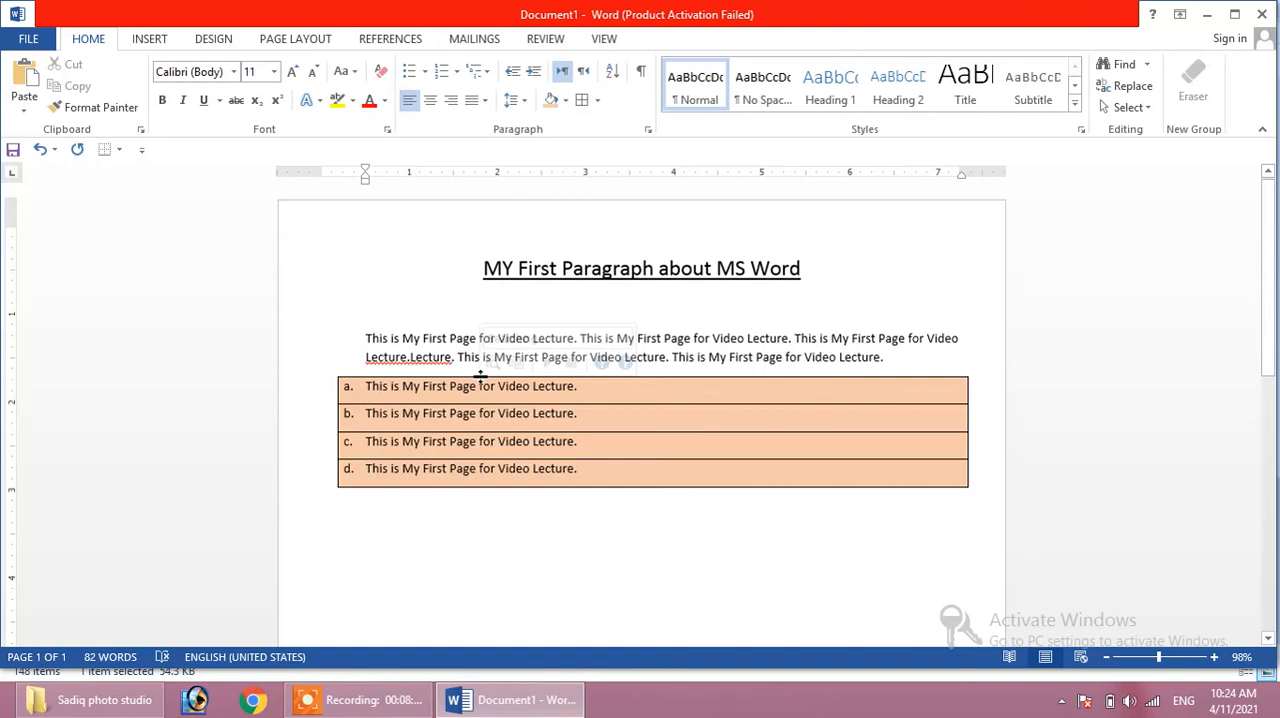
pyautogui.click(512, 73)
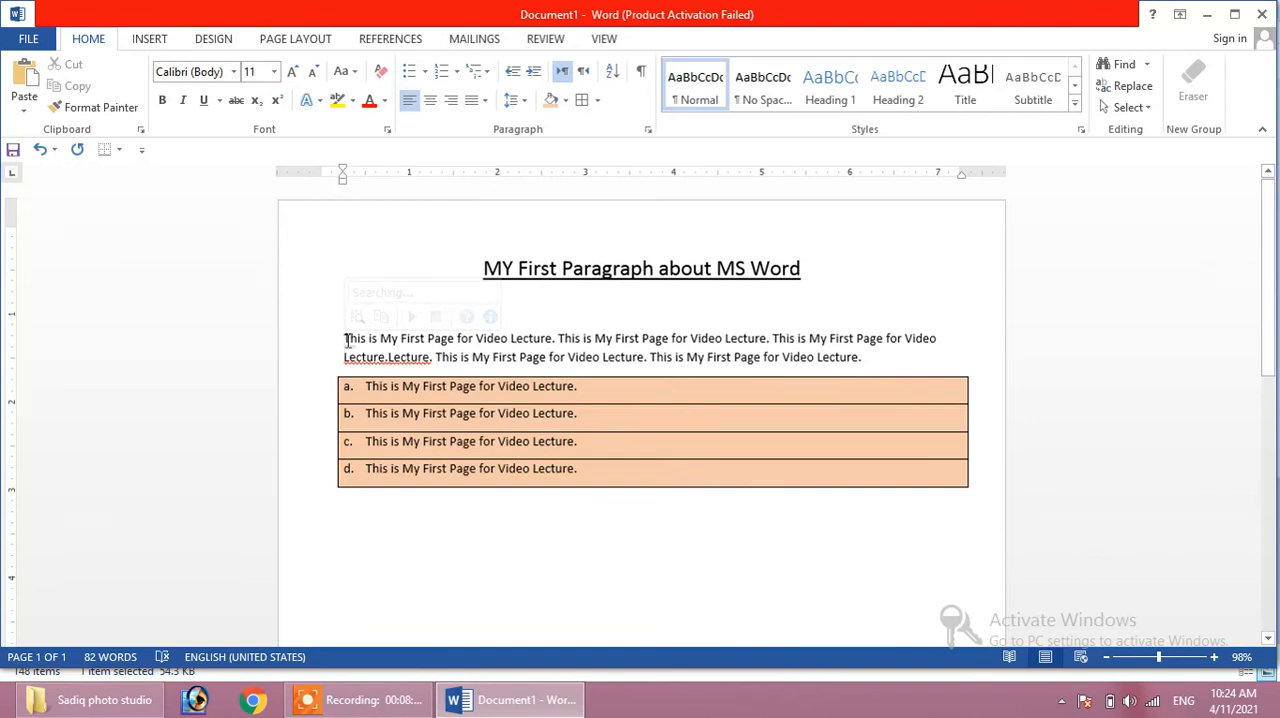
# - Indent the merged paragraph to 0.5 inch with its first line at the 1-inch mark, undoing the extra tab
pyautogui.press('Tab')
pyautogui.press('Tab')
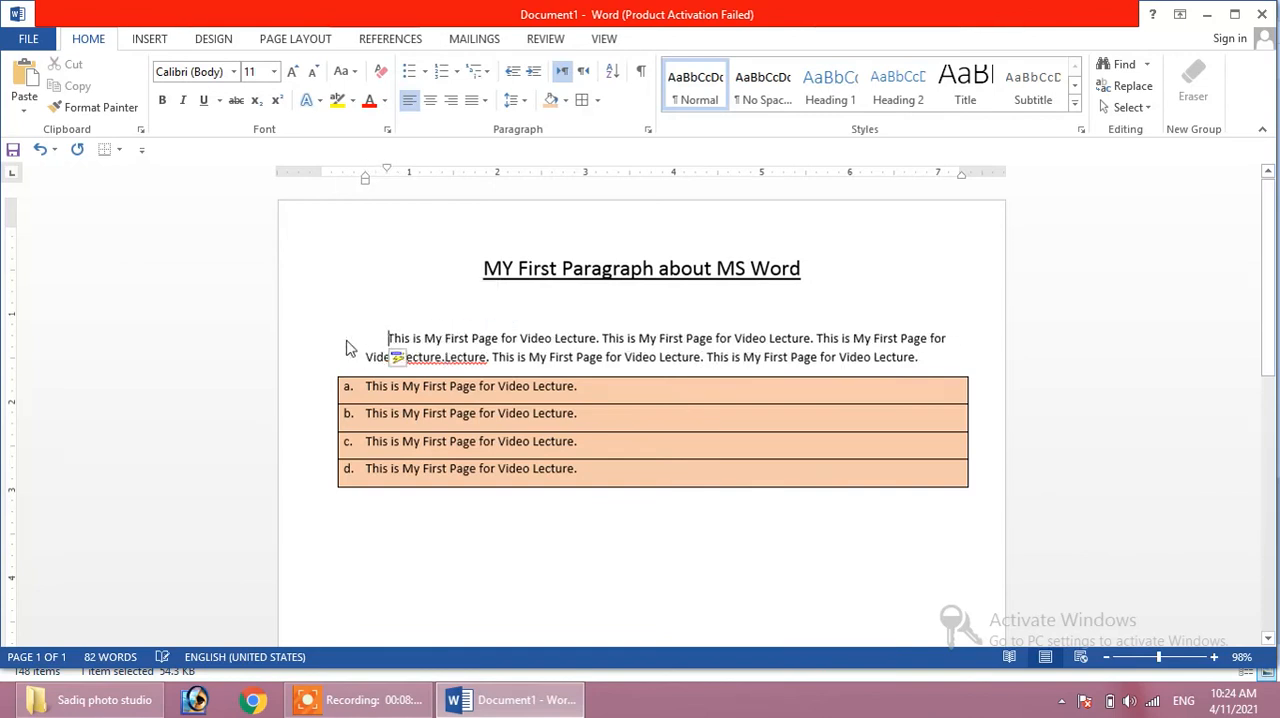
pyautogui.press('Tab')
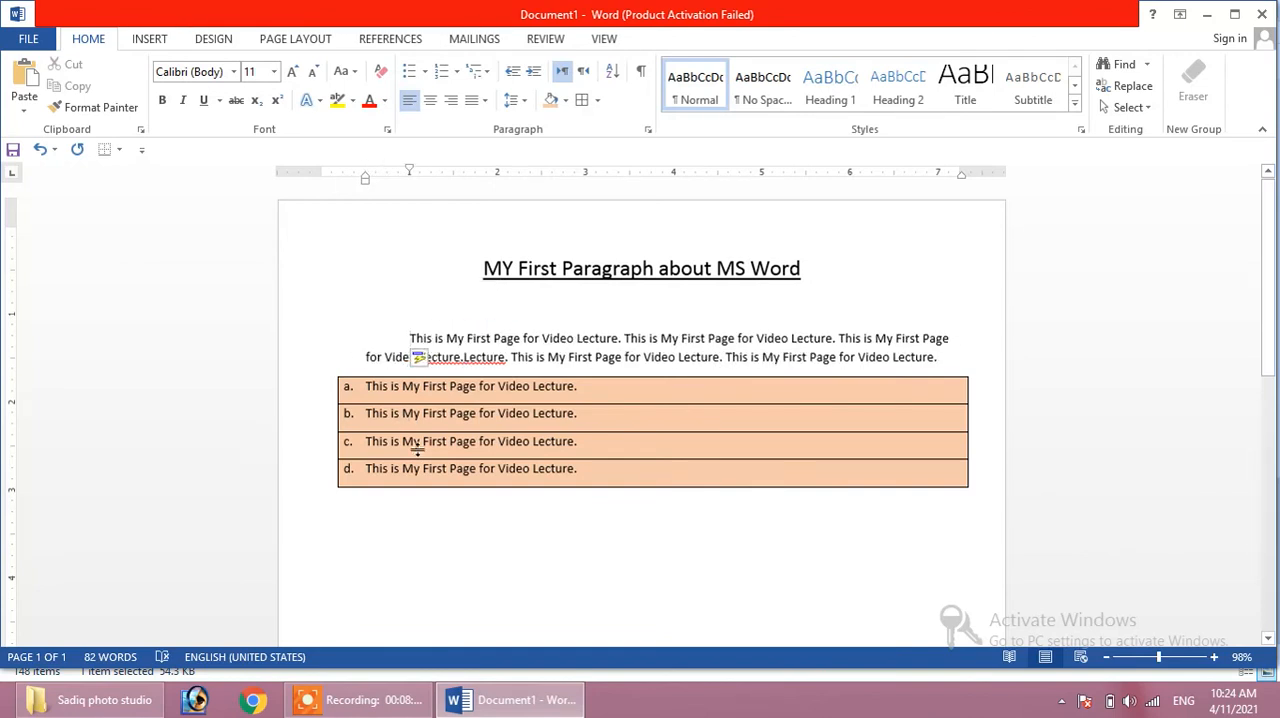
pyautogui.press('Tab')
pyautogui.hotkey('ctrl', 'z')
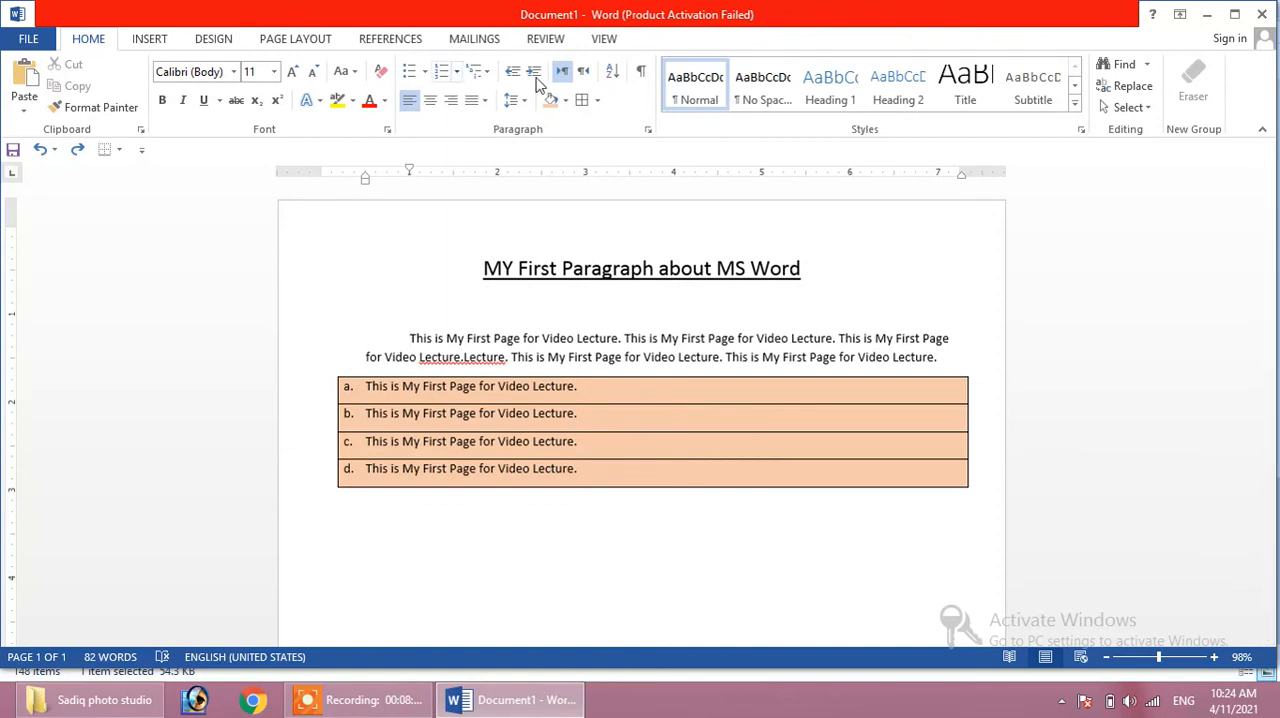
# - Show the paragraph formatting marks and place the cursor on the empty line below the title
pyautogui.click(643, 75)
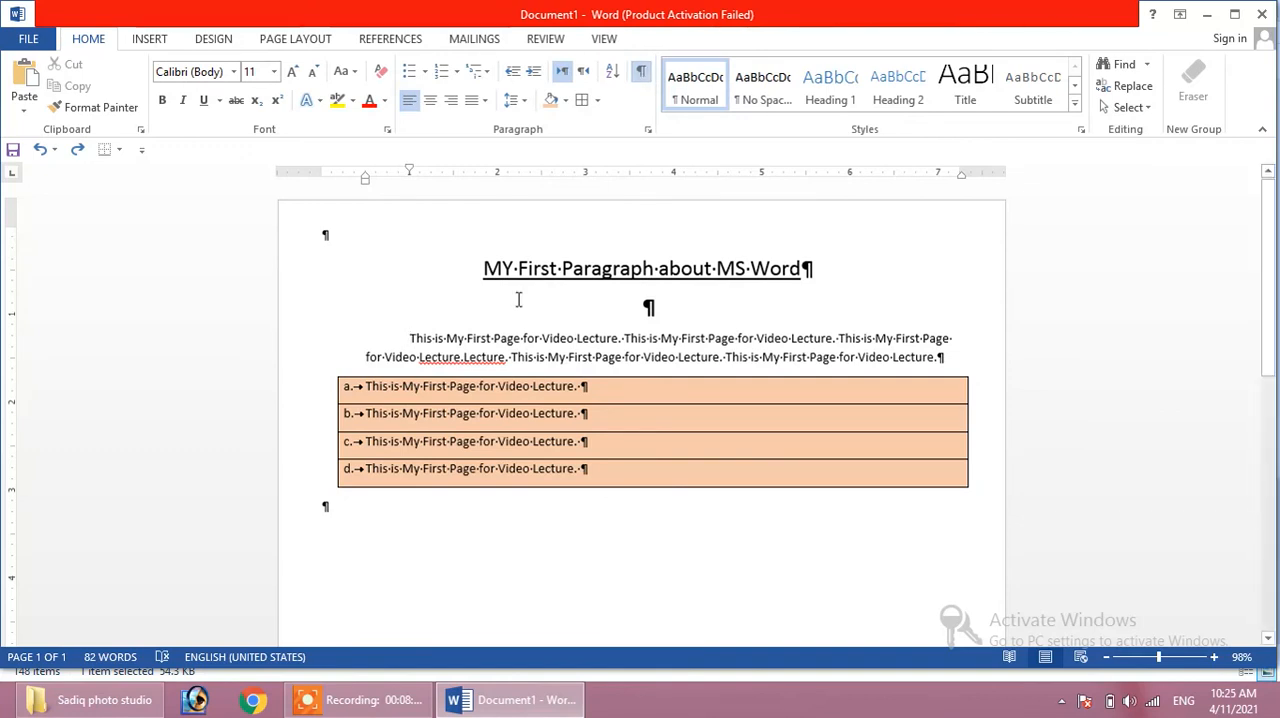
pyautogui.click(647, 308)
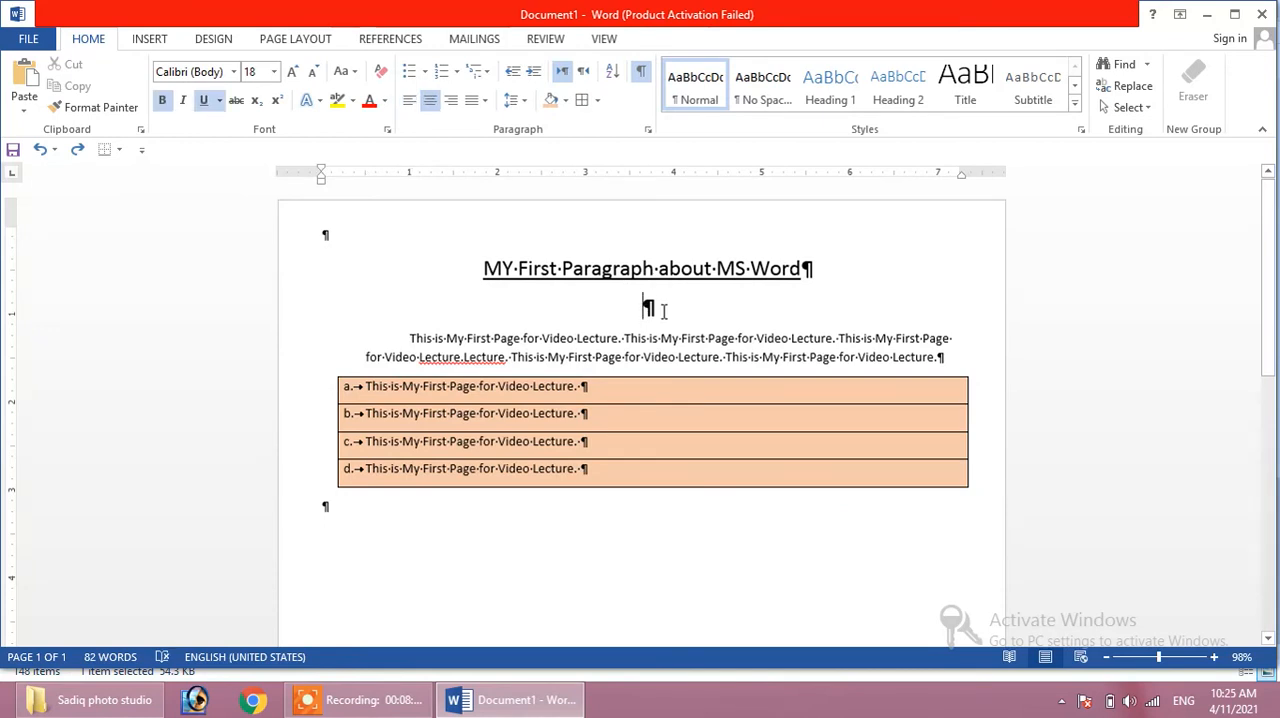
# - Left-align the title and remove the empty paragraphs directly below and above it
pyautogui.press('BackSpace')
pyautogui.press('BackSpace')
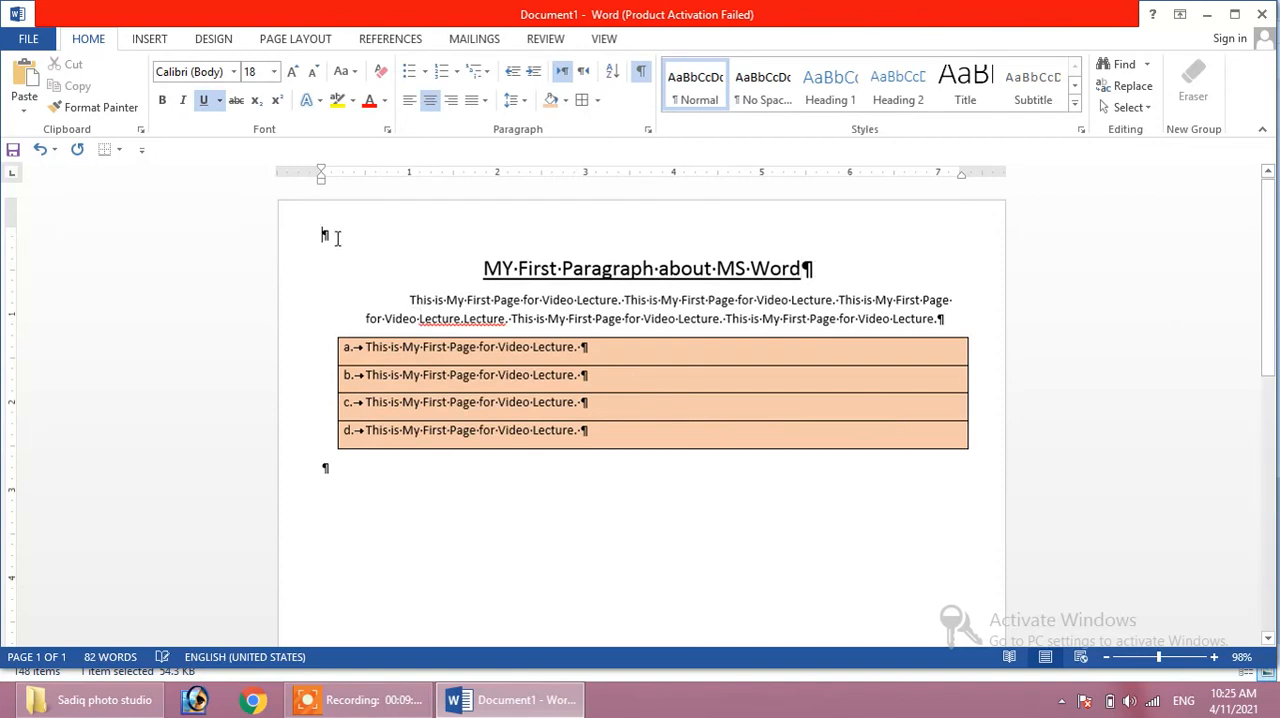
pyautogui.press('Down')
pyautogui.hotkey('ctrl', 'l')
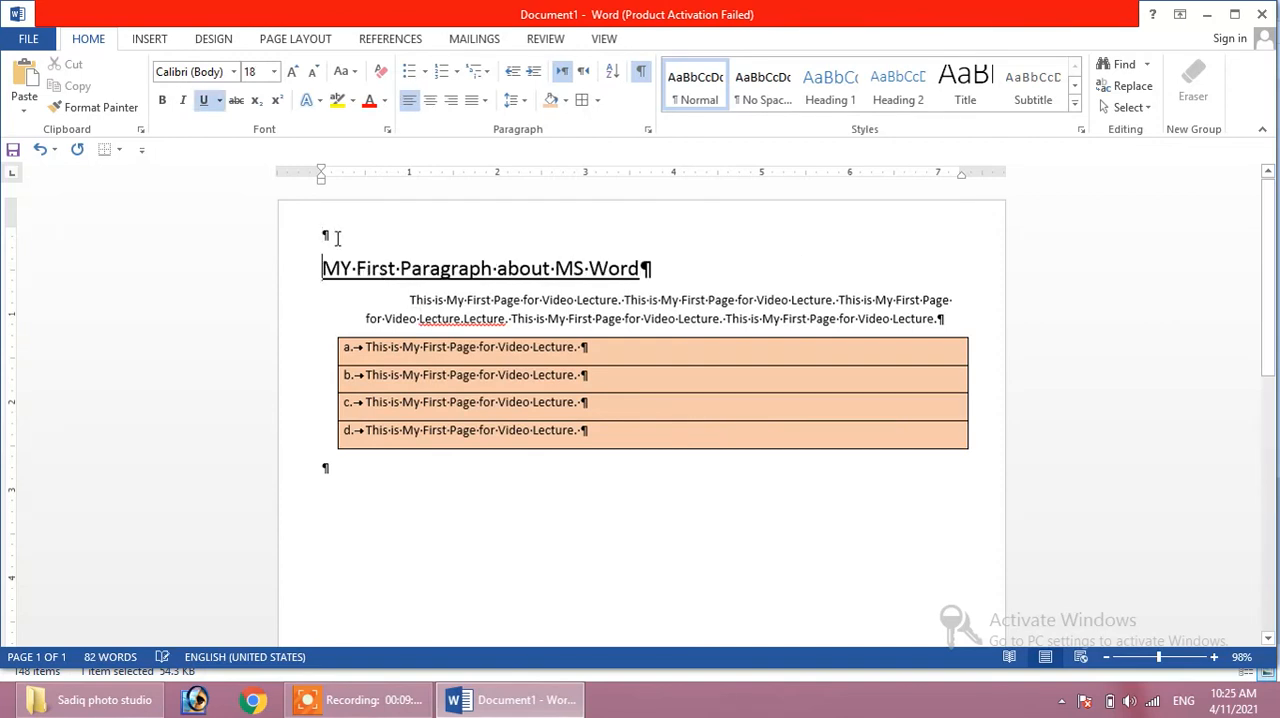
pyautogui.press('BackSpace')
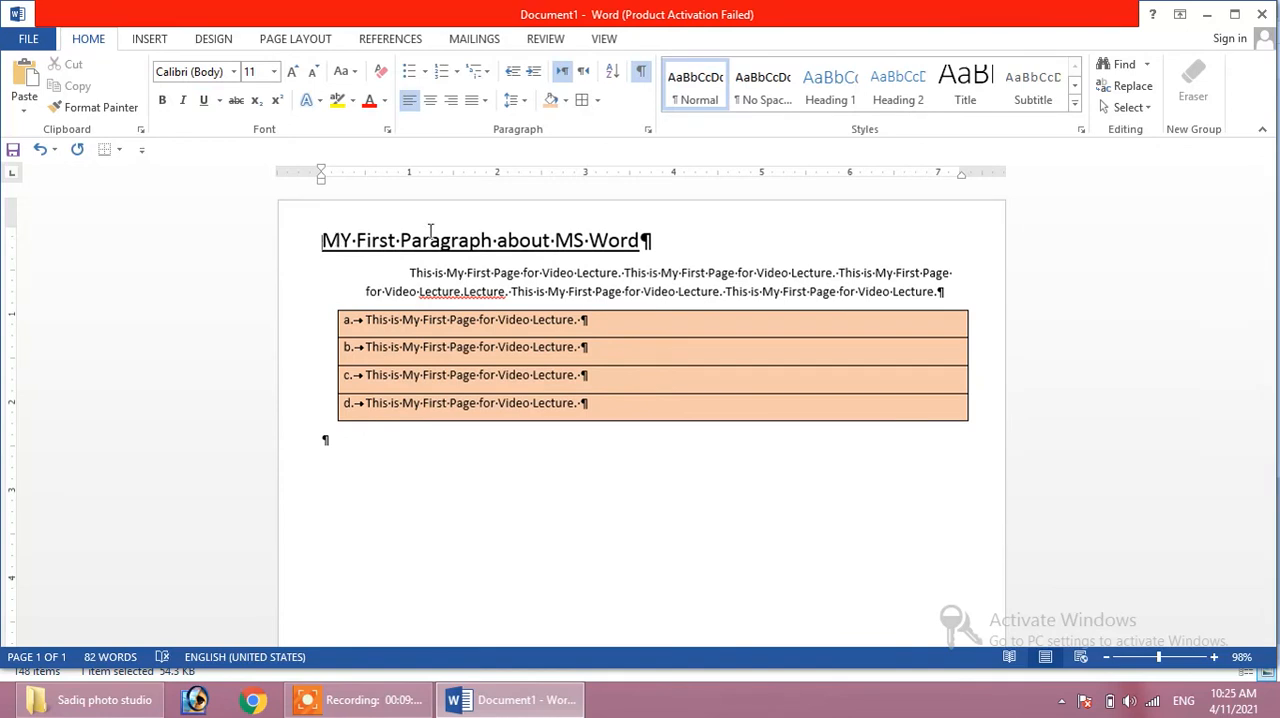
# - Restore the centered title with an empty line above it and another below it
pyautogui.hotkey('ctrl', 'z')
pyautogui.hotkey('ctrl', 'e')
pyautogui.press('End')
pyautogui.press('Return')
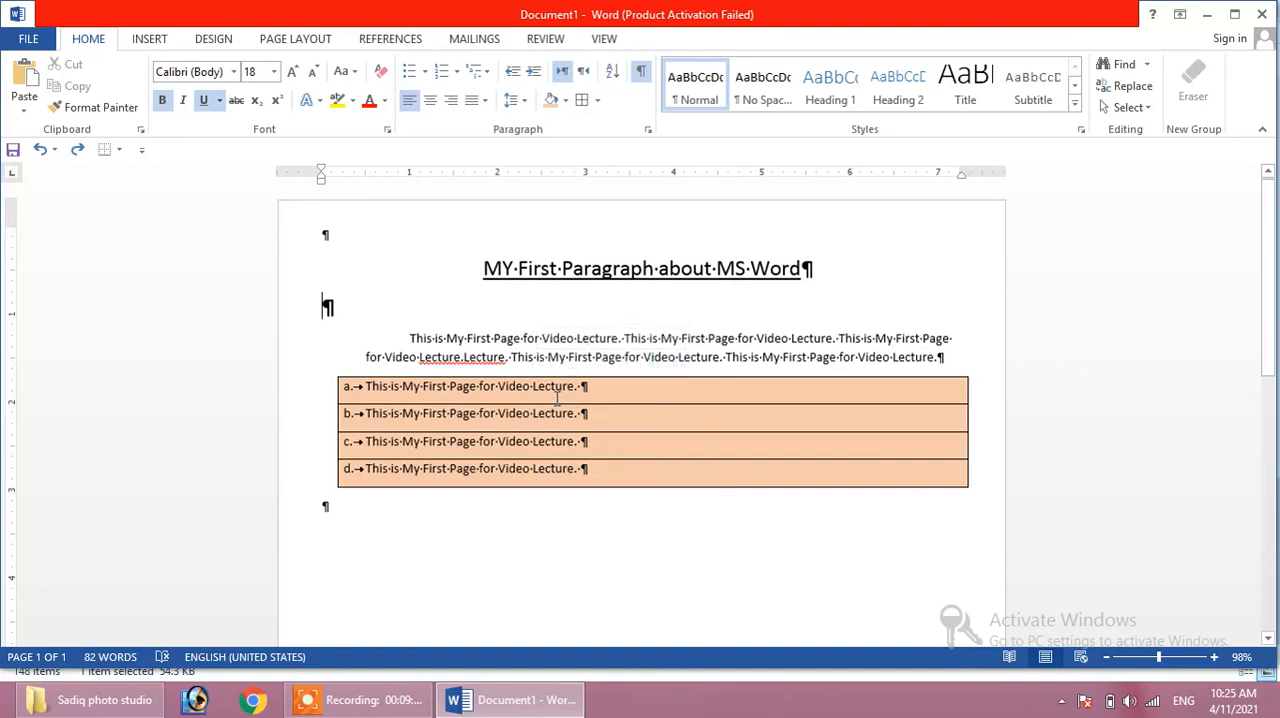
# - Hide the paragraph formatting marks in the document
pyautogui.click(638, 78)
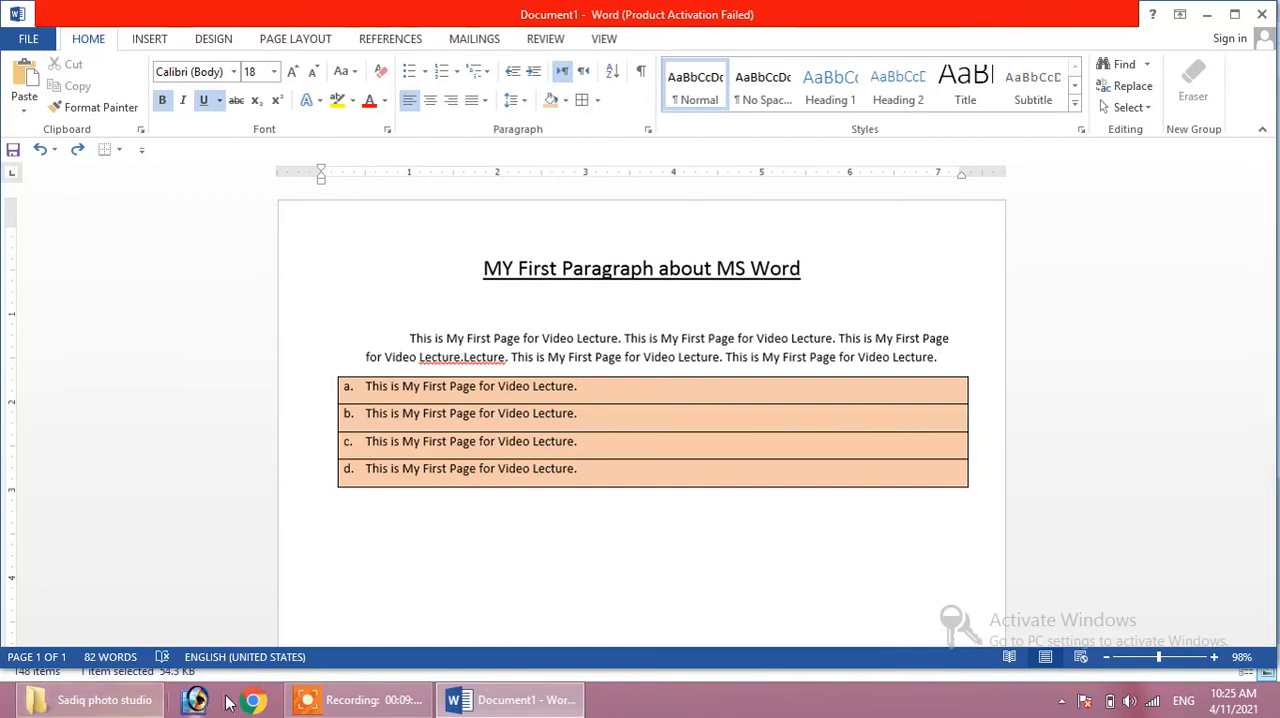
pyautogui.click(410, 697)
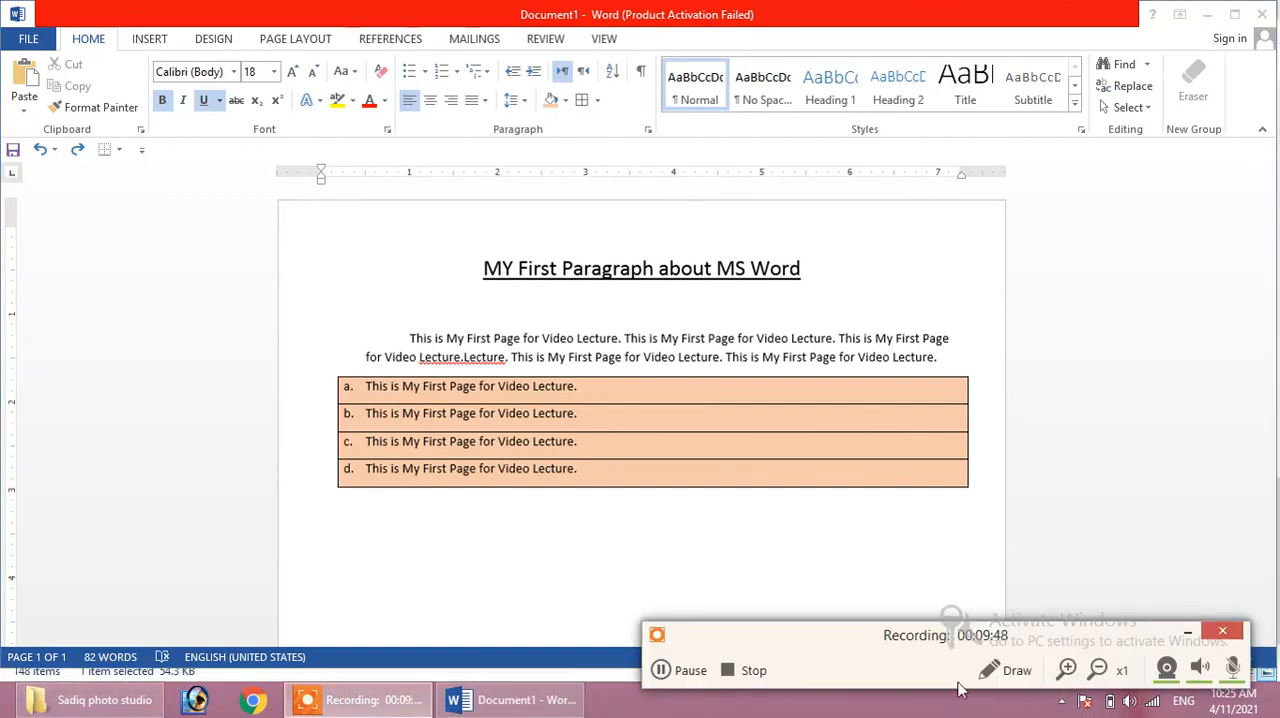